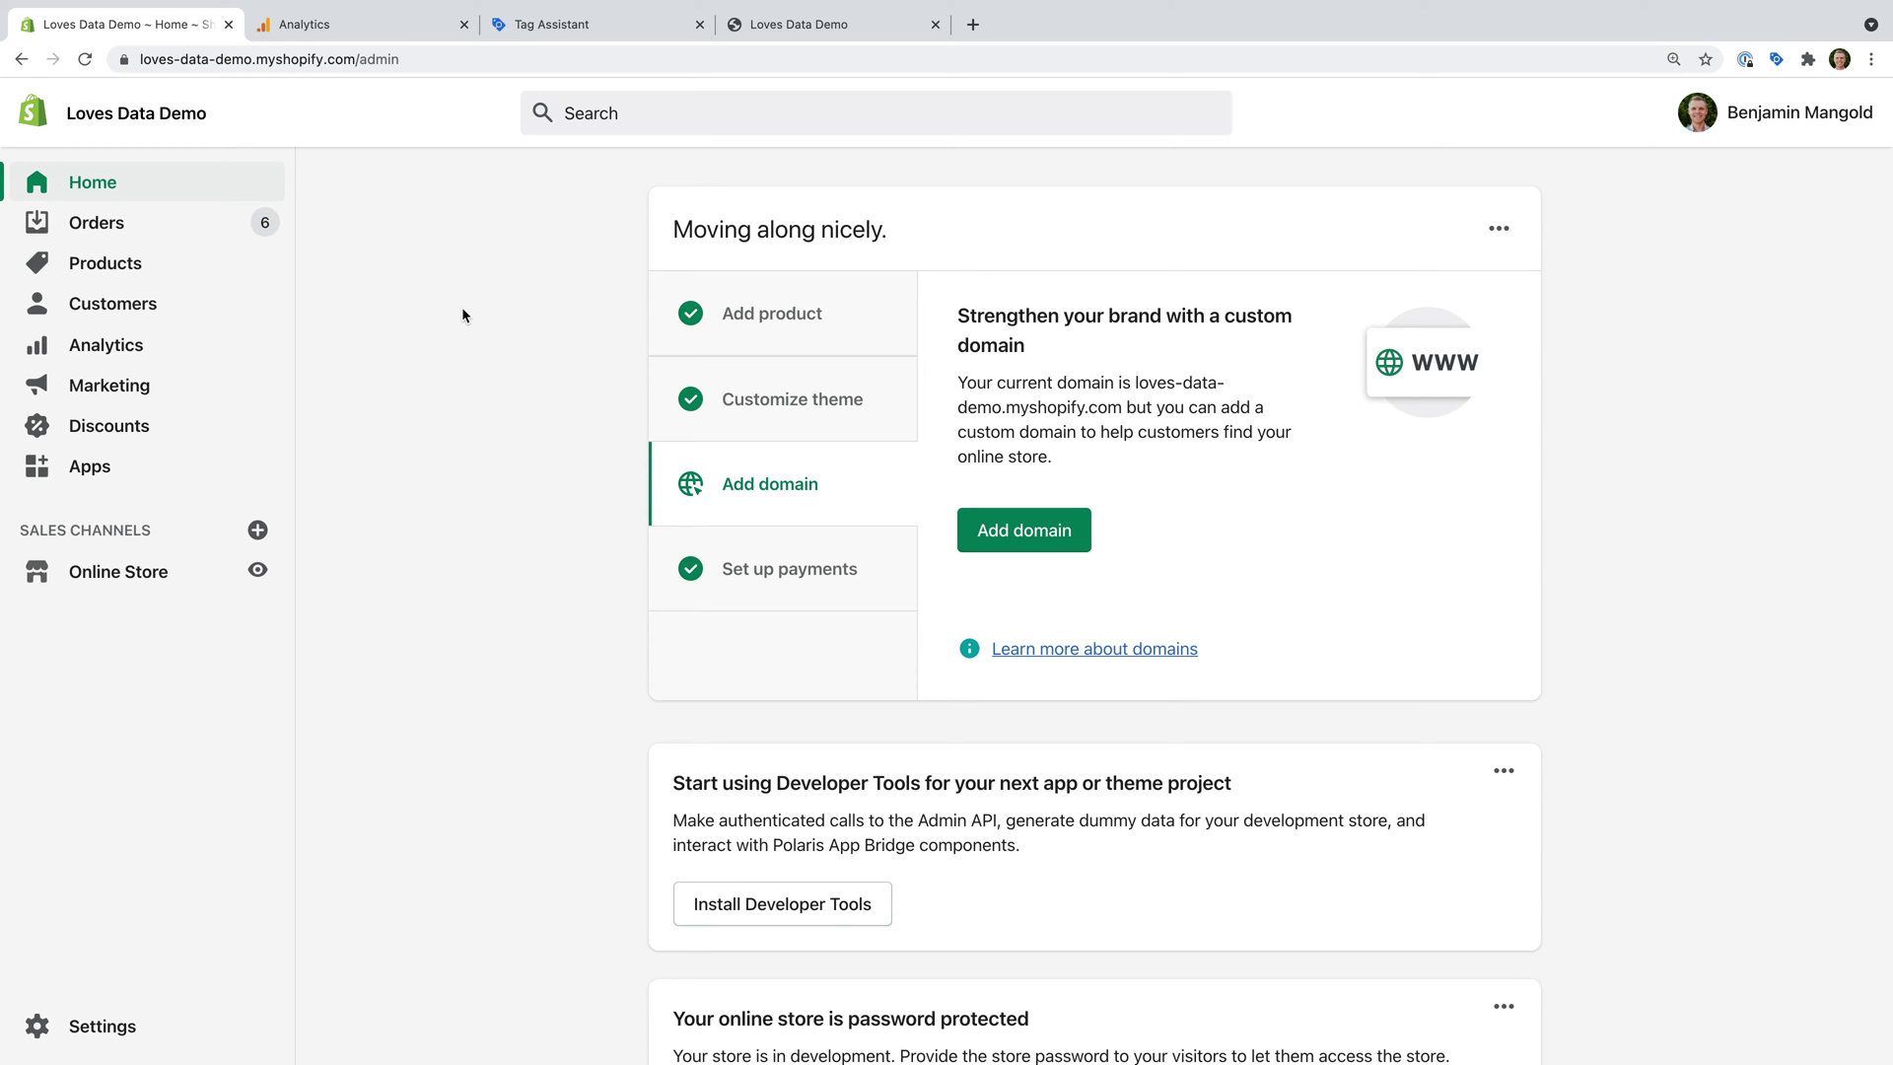
# Step: Load the Debut theme's theme.liquid layout in the code editor, then go to Google Analytics
pyautogui.click(204, 575)
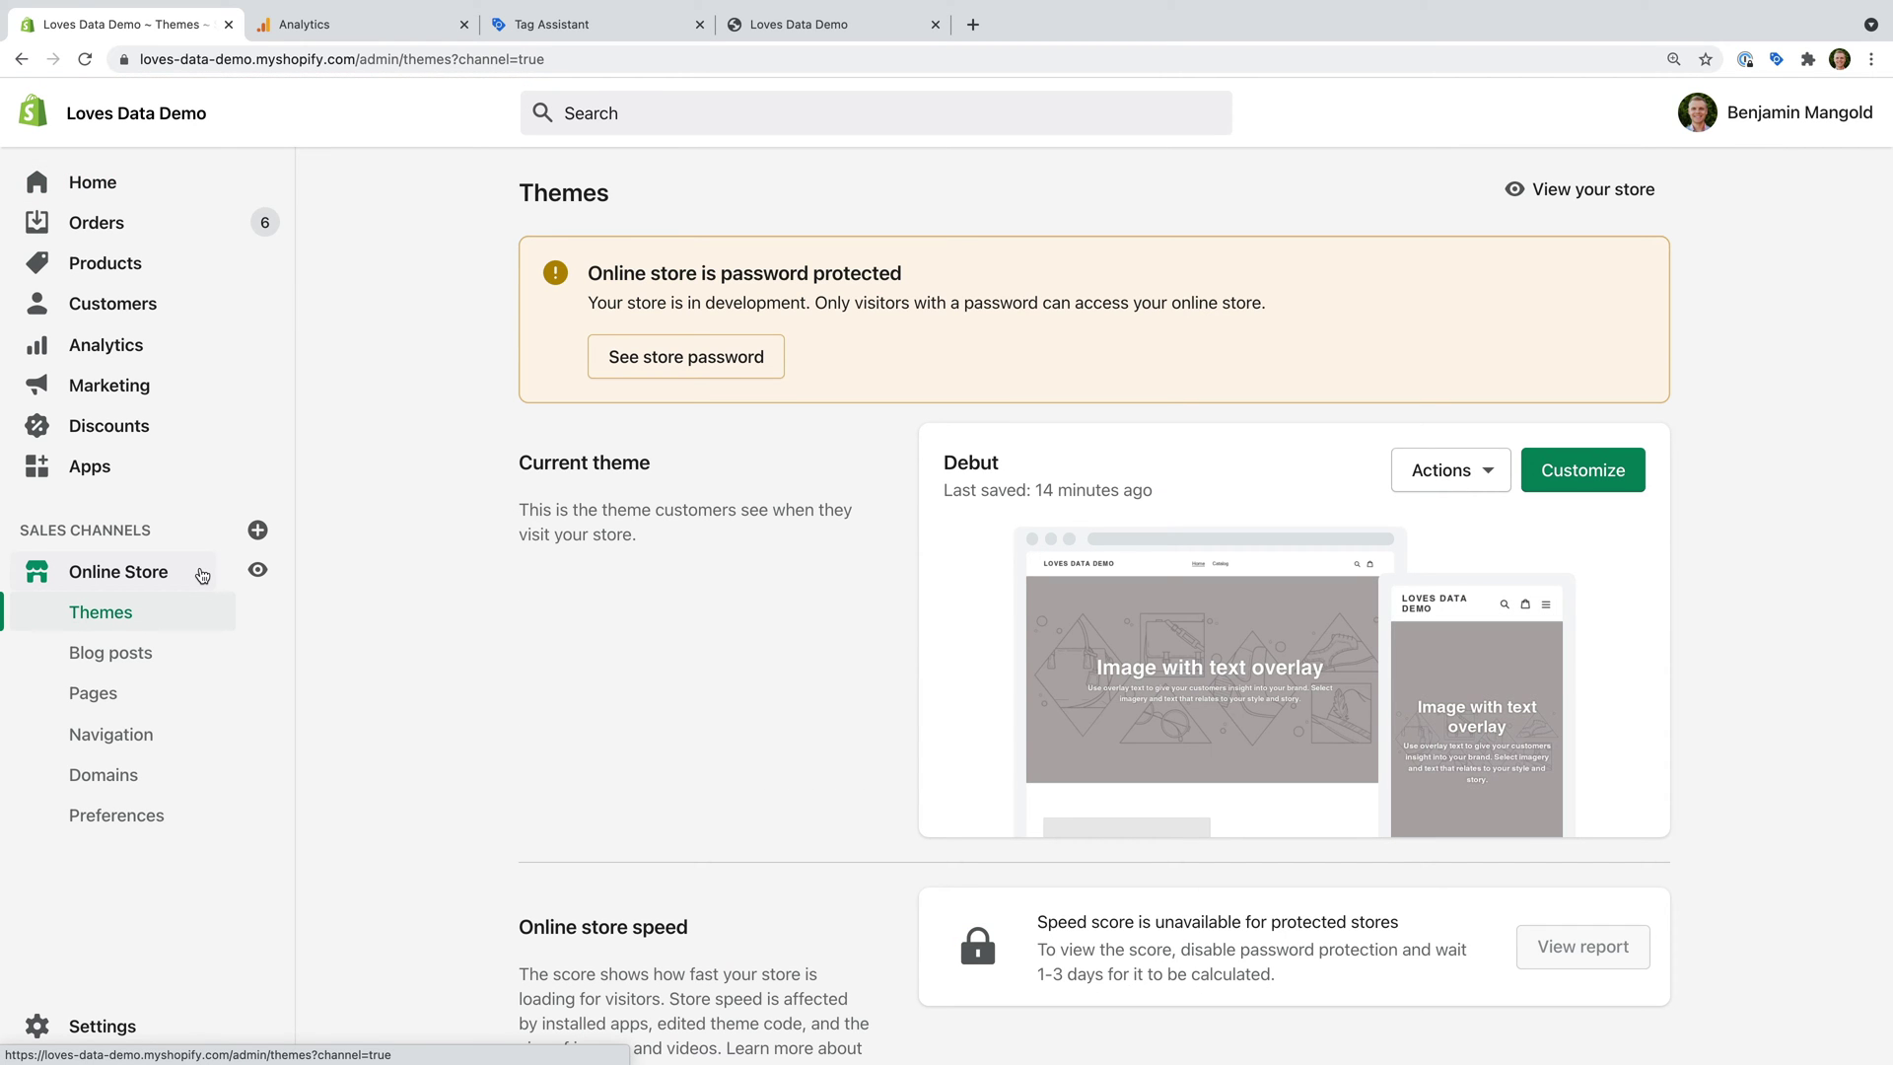
pyautogui.click(1422, 475)
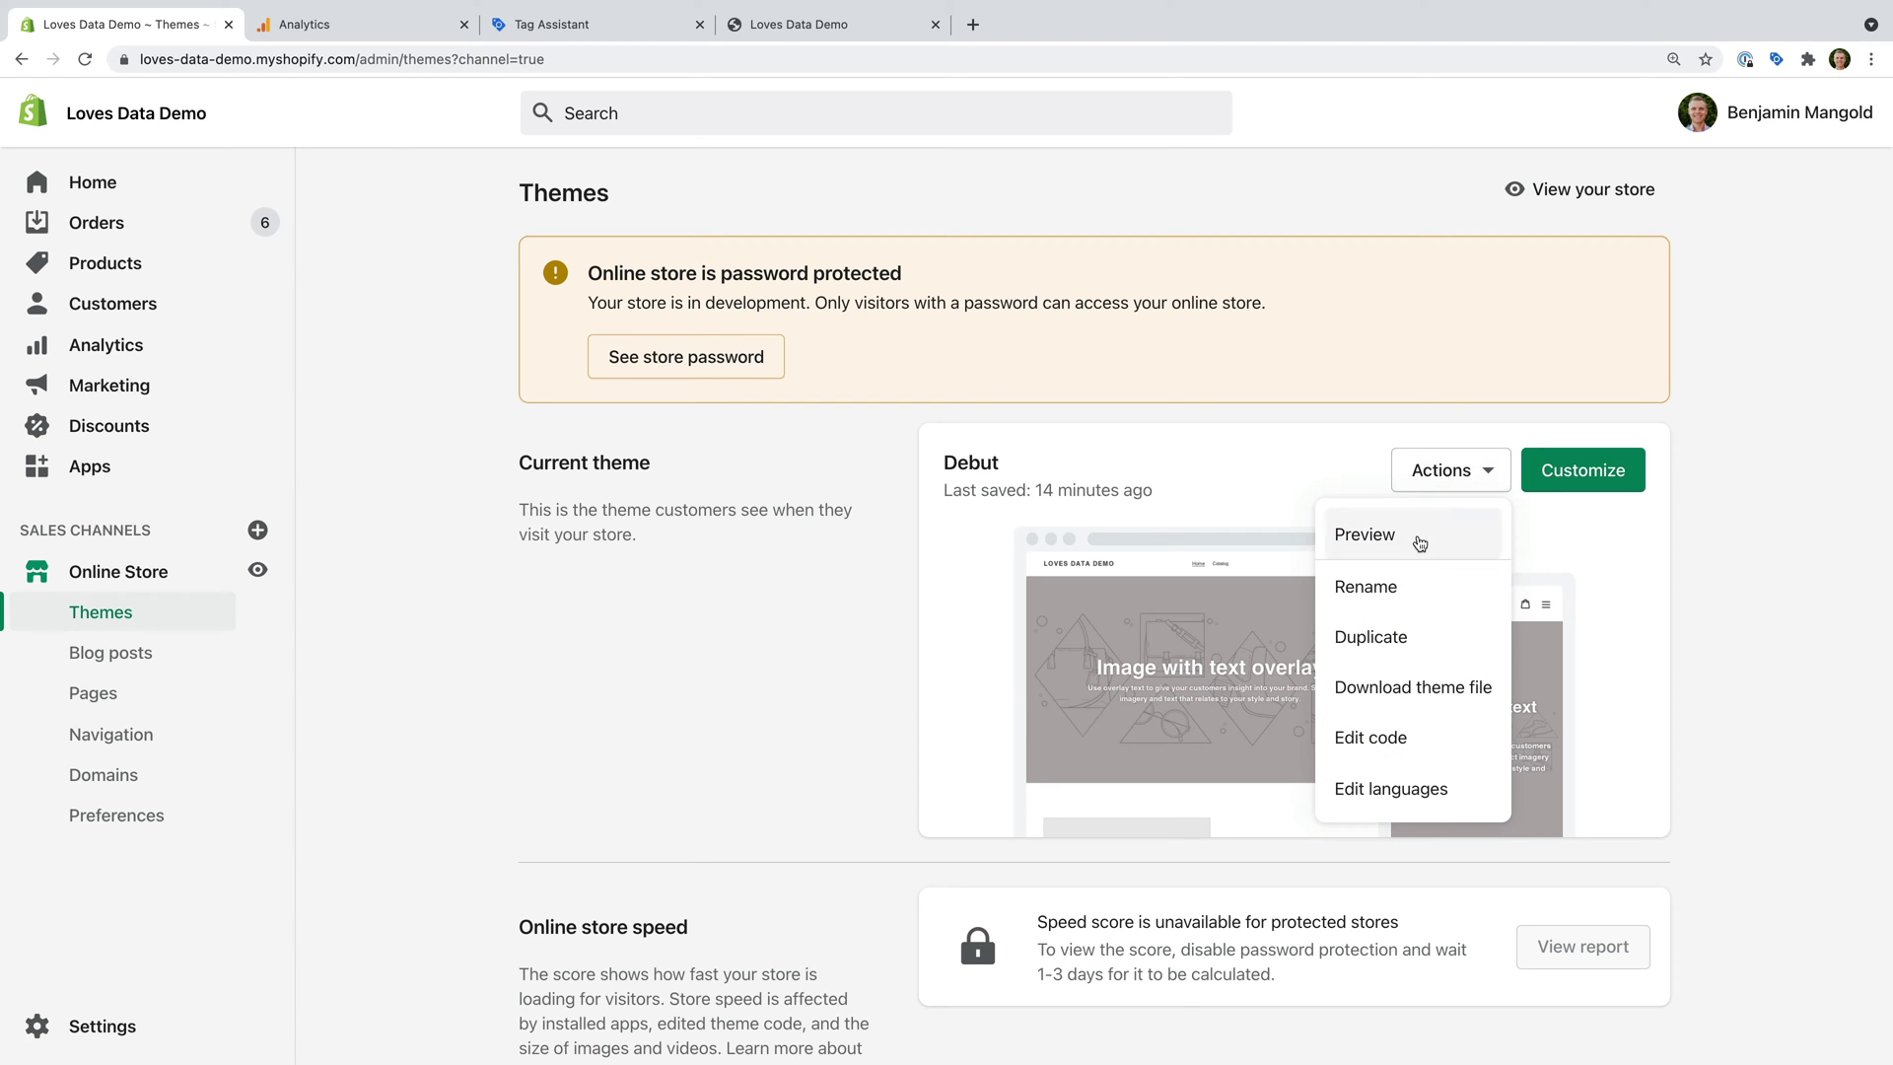
pyautogui.click(1417, 747)
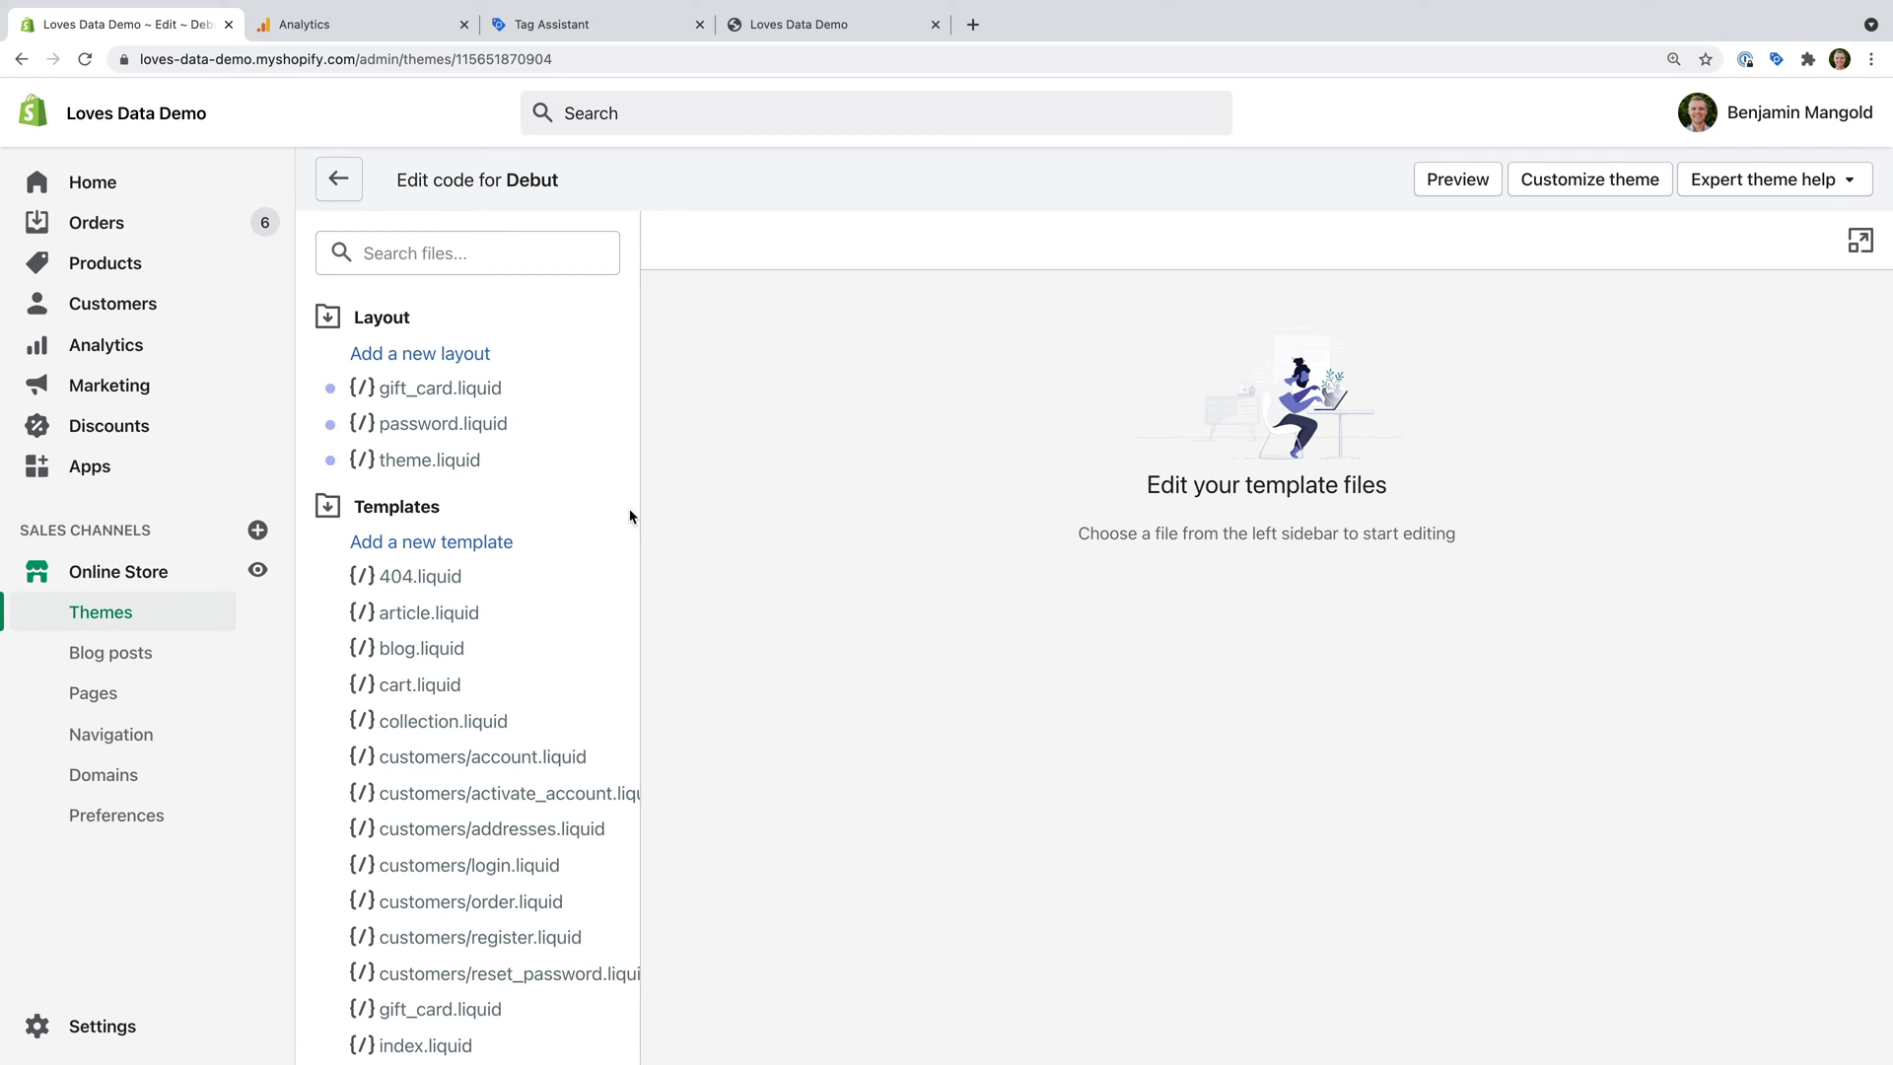
pyautogui.click(429, 461)
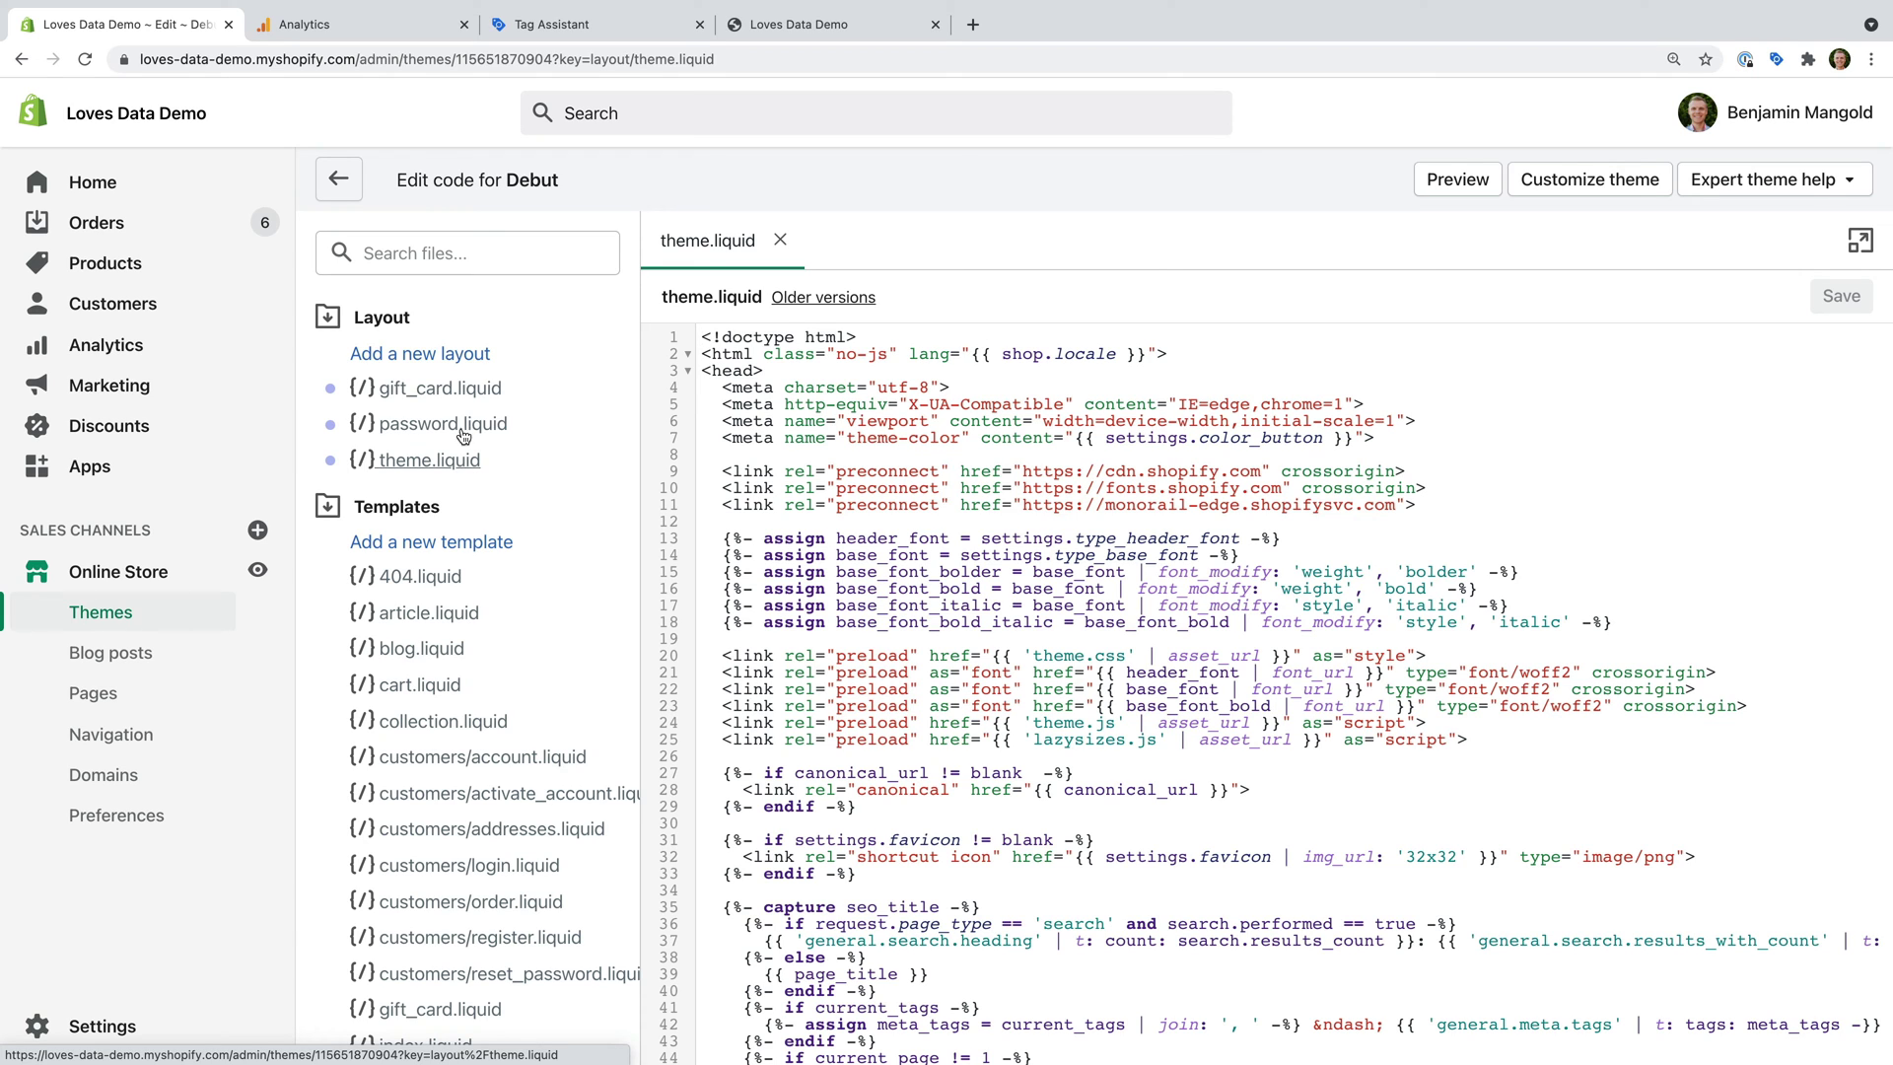
pyautogui.click(394, 23)
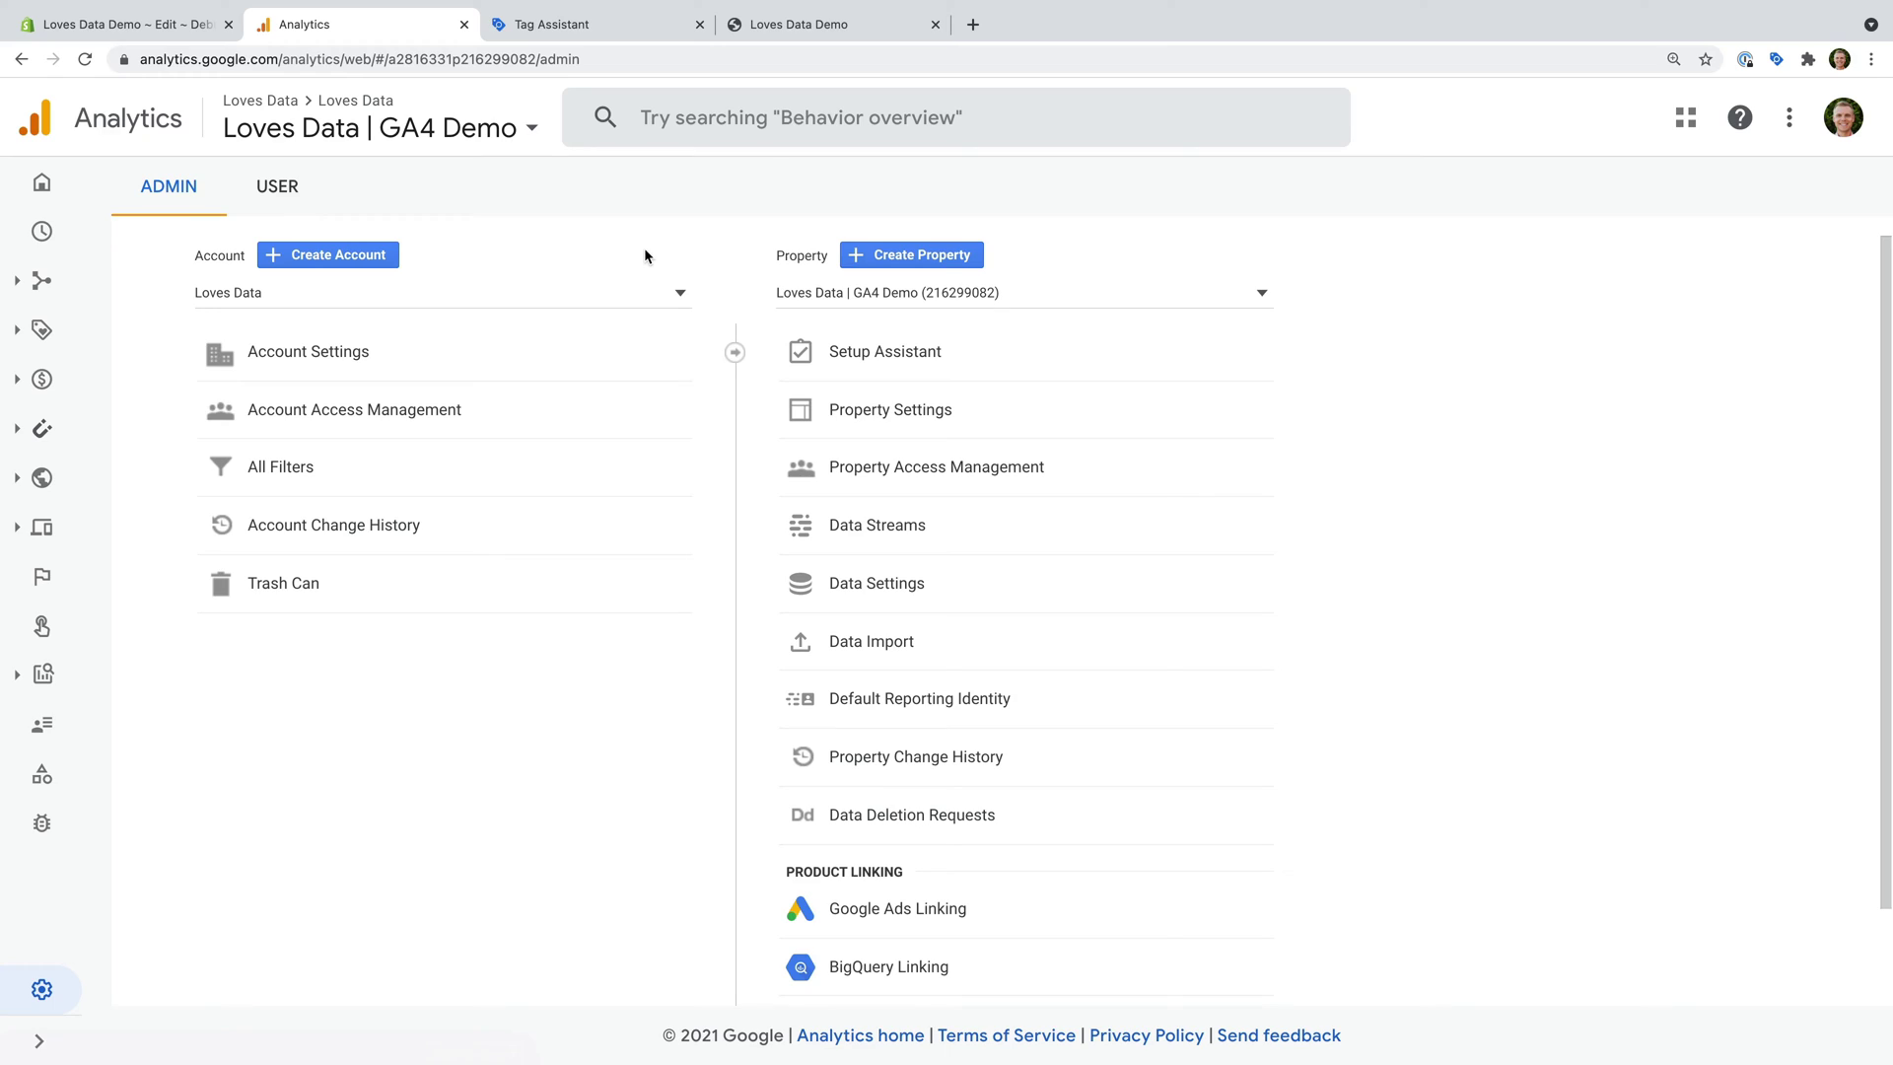
# Step: Copy the gtag.js global site tag snippet from the Loves Data Demo Site web stream
pyautogui.click(1015, 526)
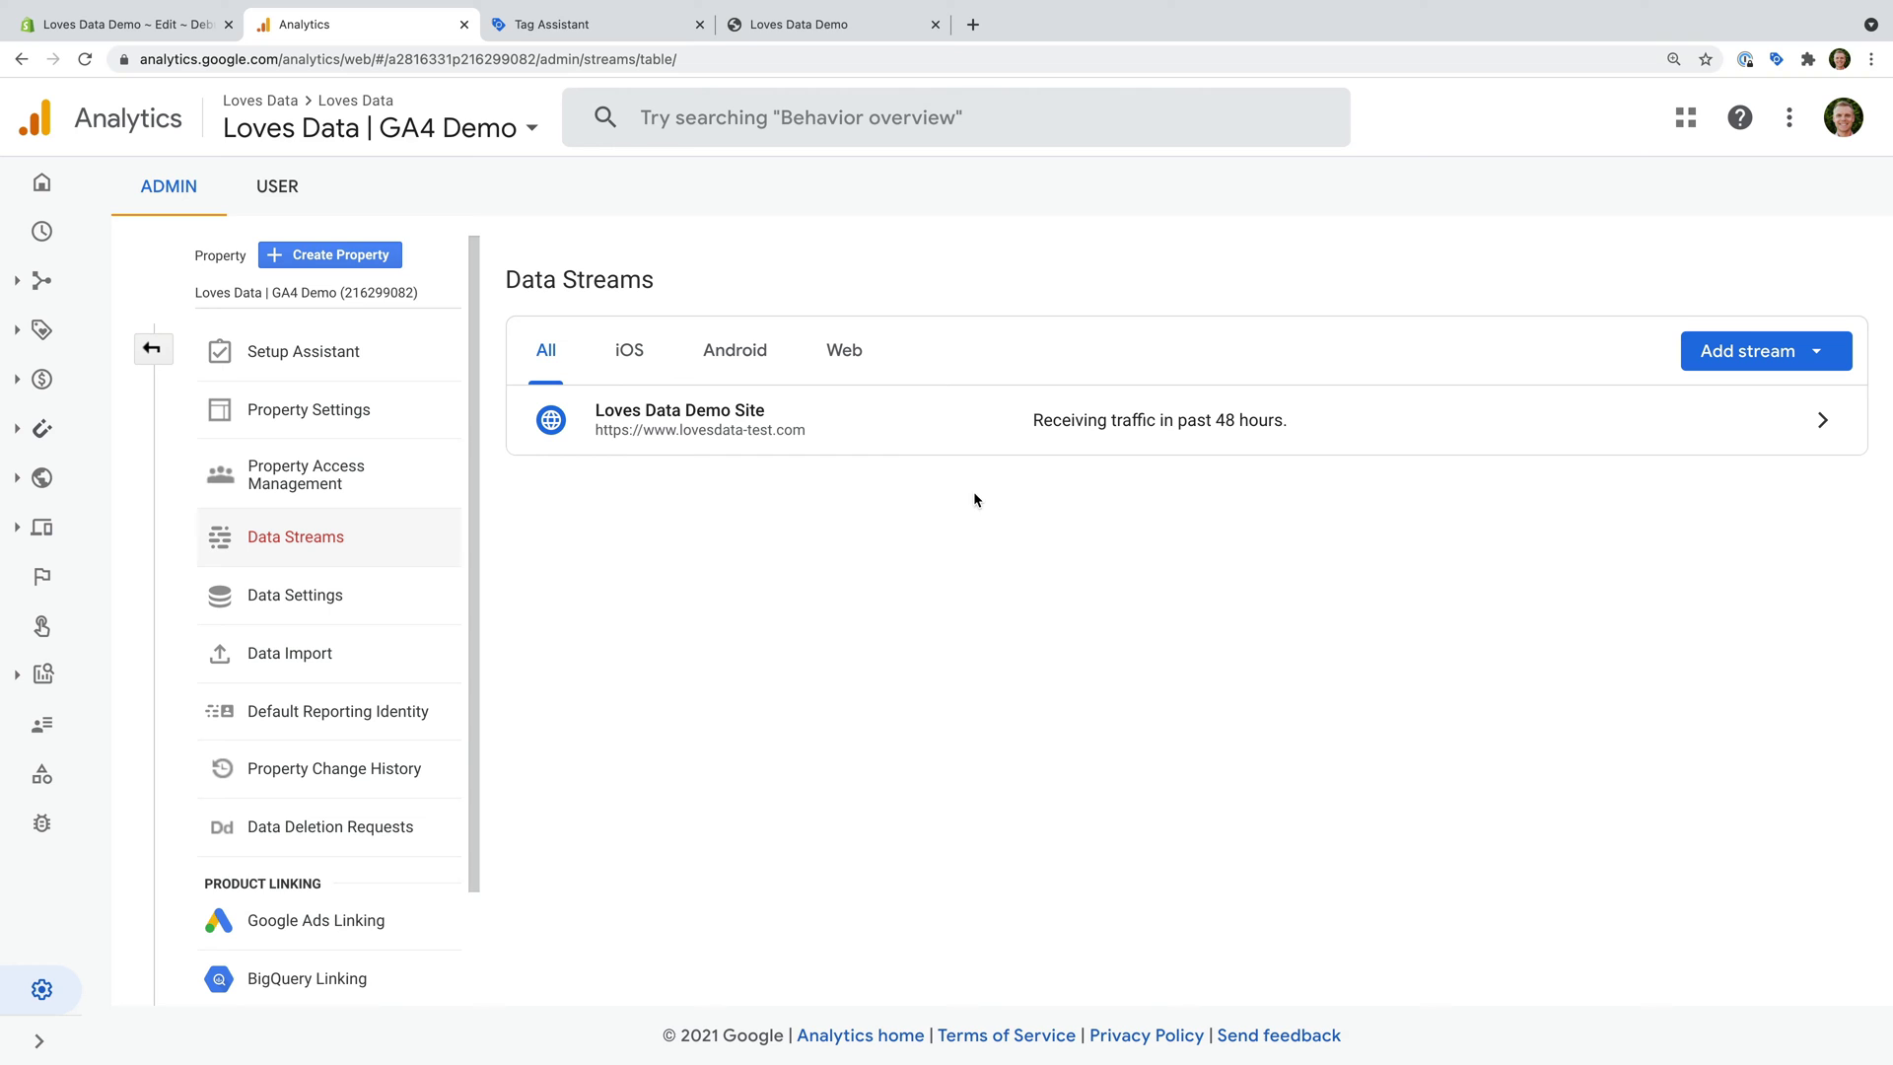
pyautogui.click(841, 427)
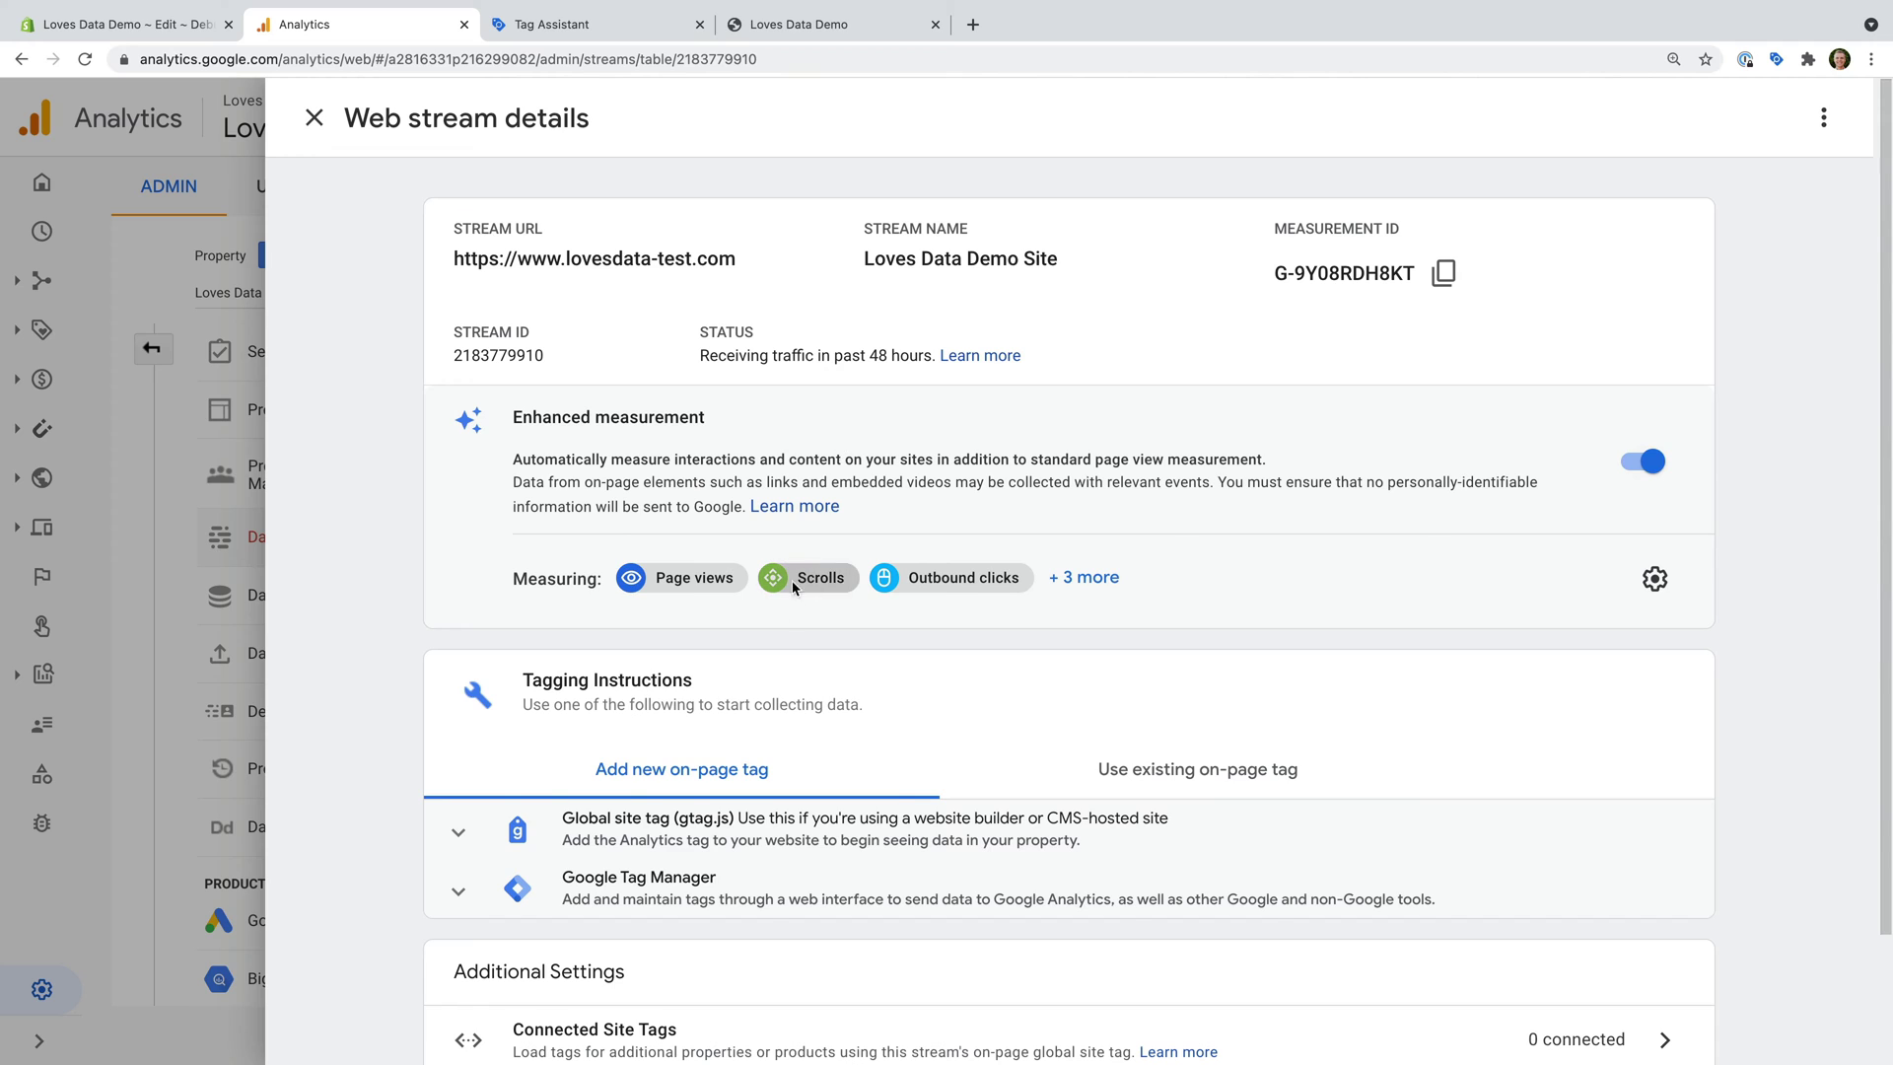
pyautogui.scroll(-2, 783, 626)
pyautogui.scroll(-1, 733, 572)
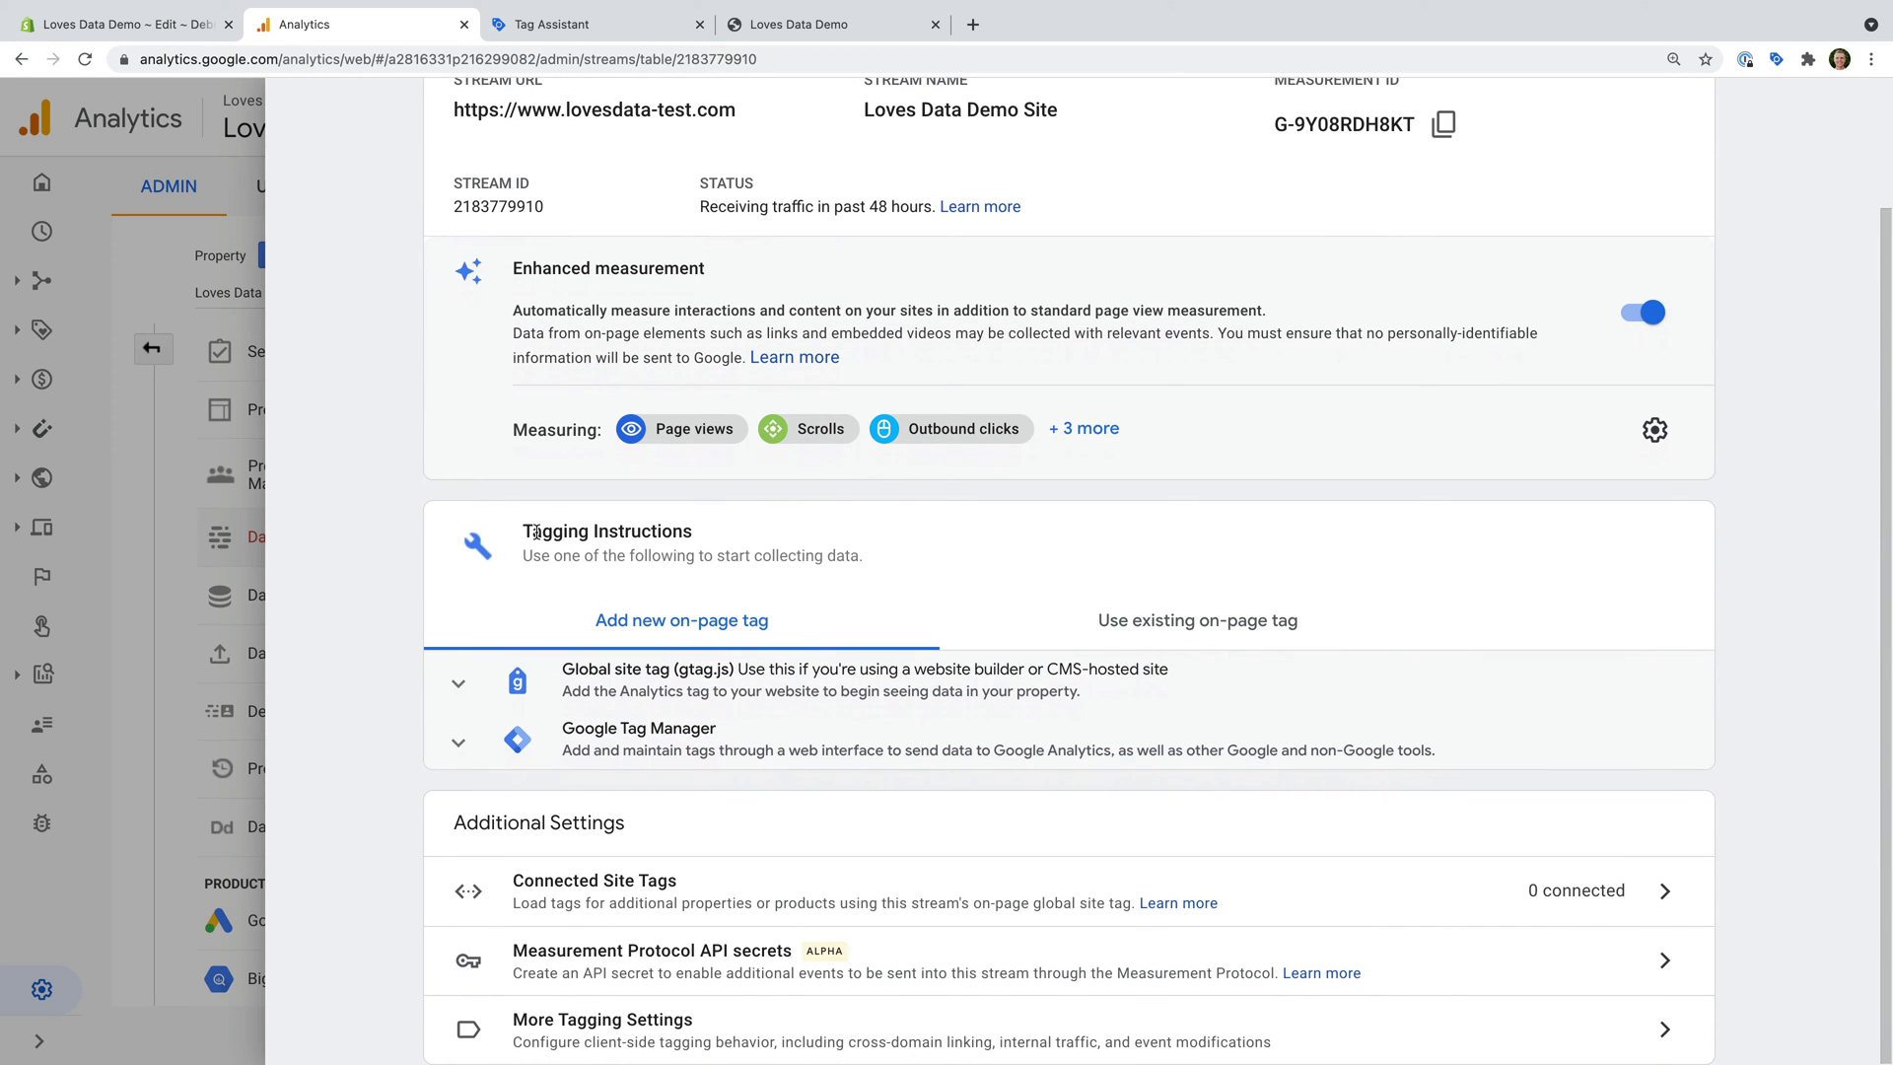
pyautogui.moveTo(524, 534); pyautogui.dragTo(718, 531)
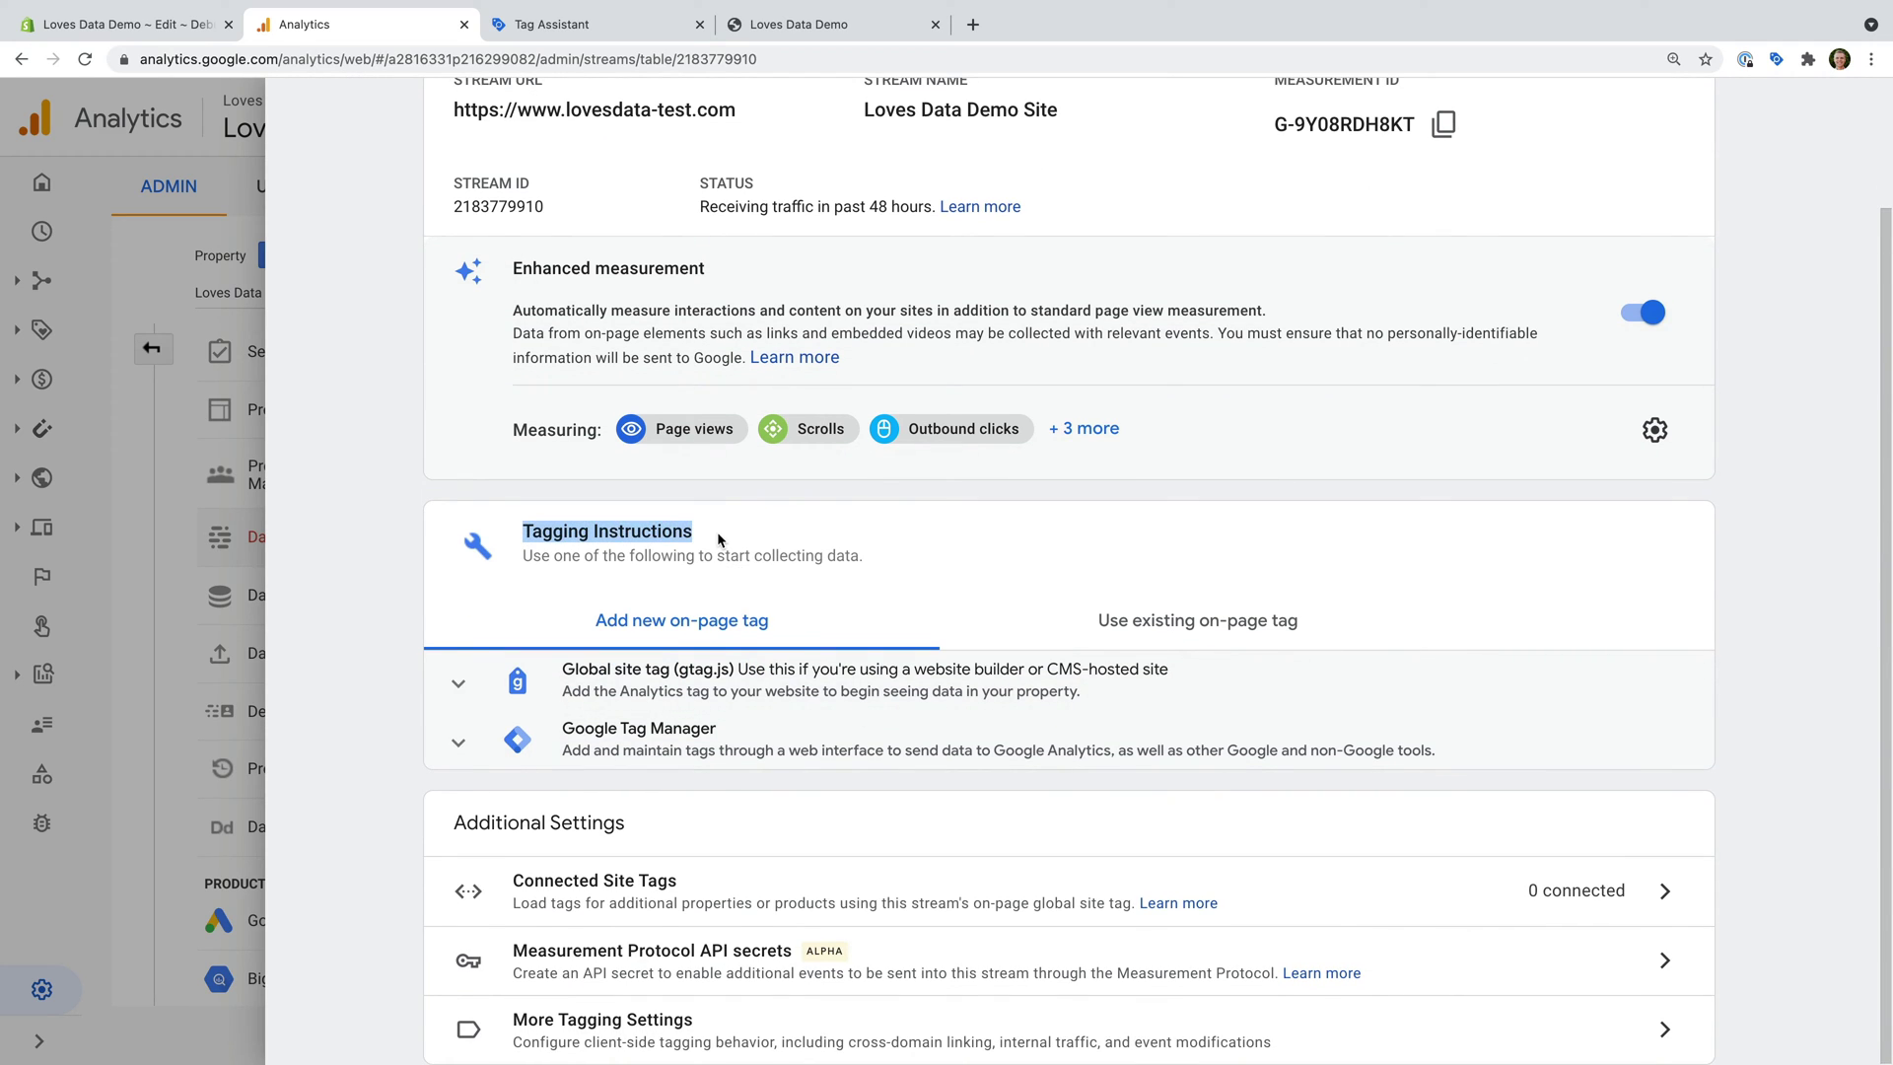
pyautogui.click(656, 689)
pyautogui.scroll(-3, 950, 645)
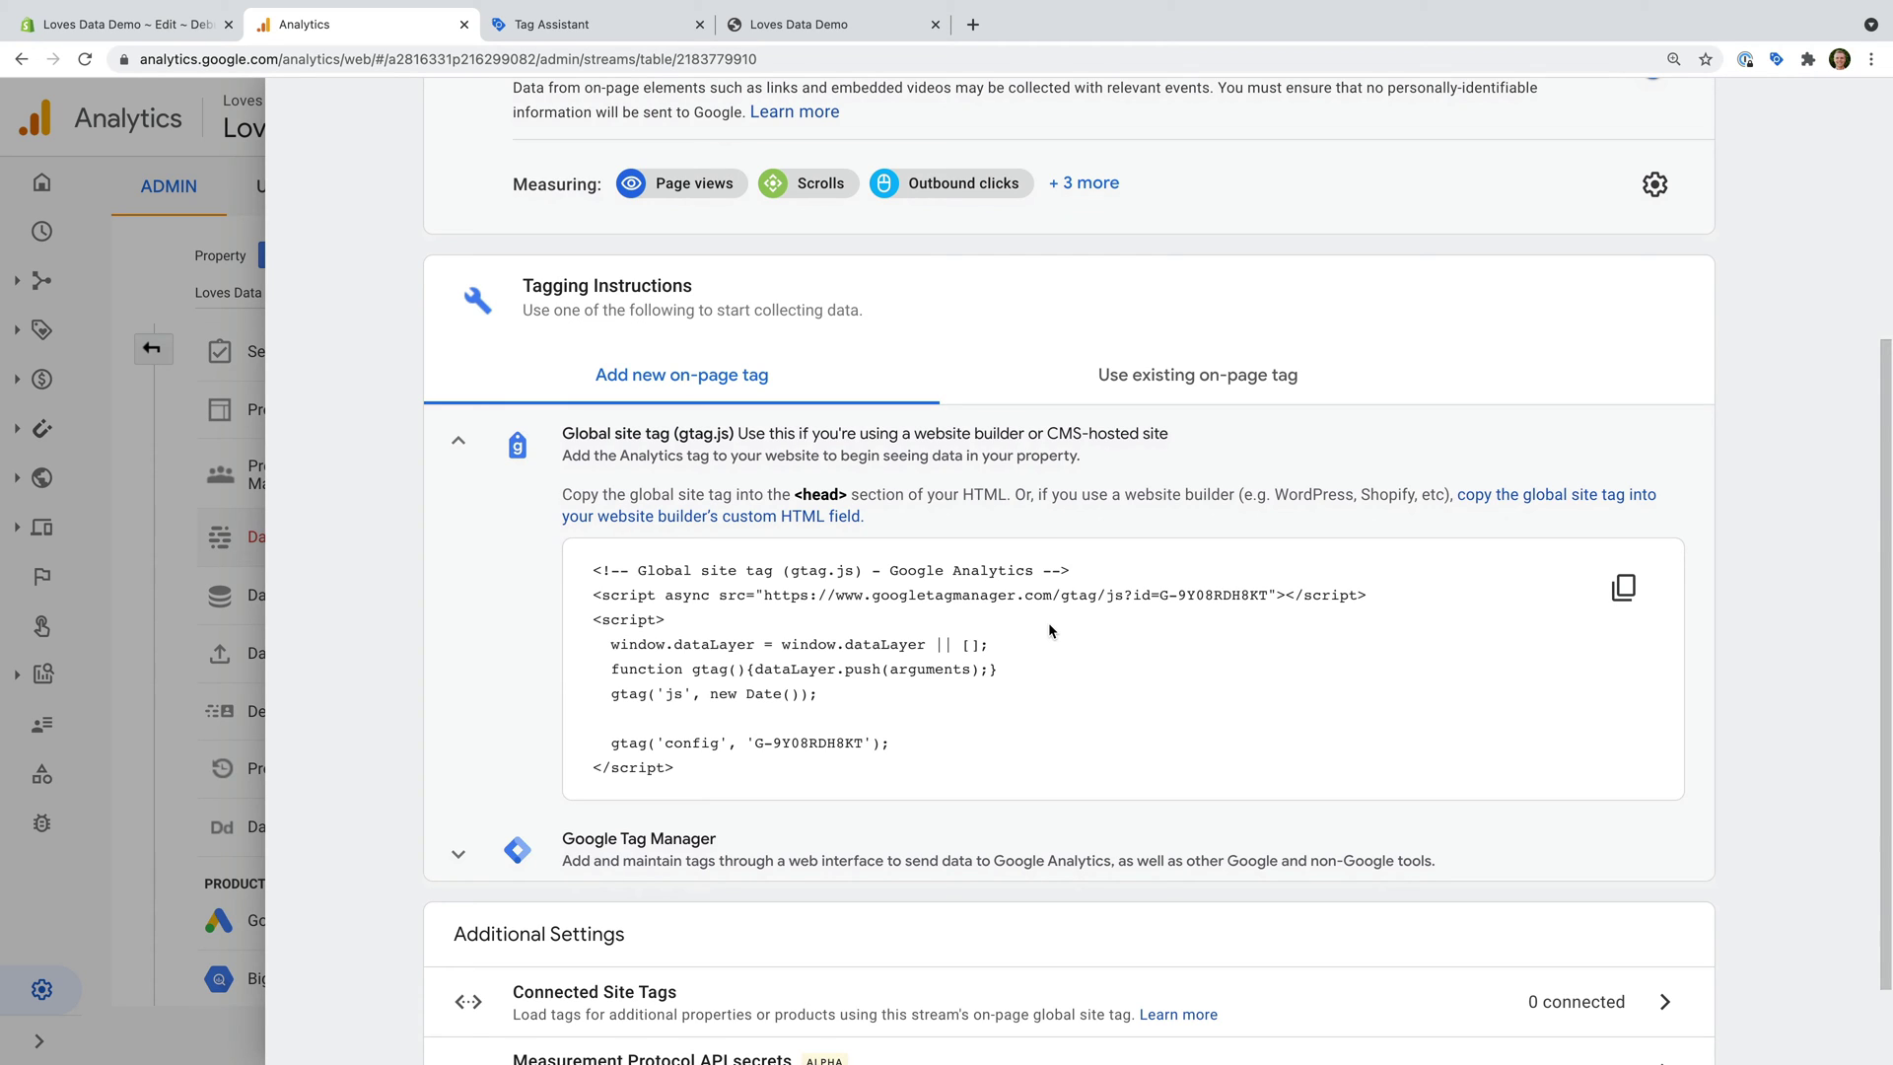
pyautogui.click(1623, 588)
pyautogui.scroll(-2, 1523, 593)
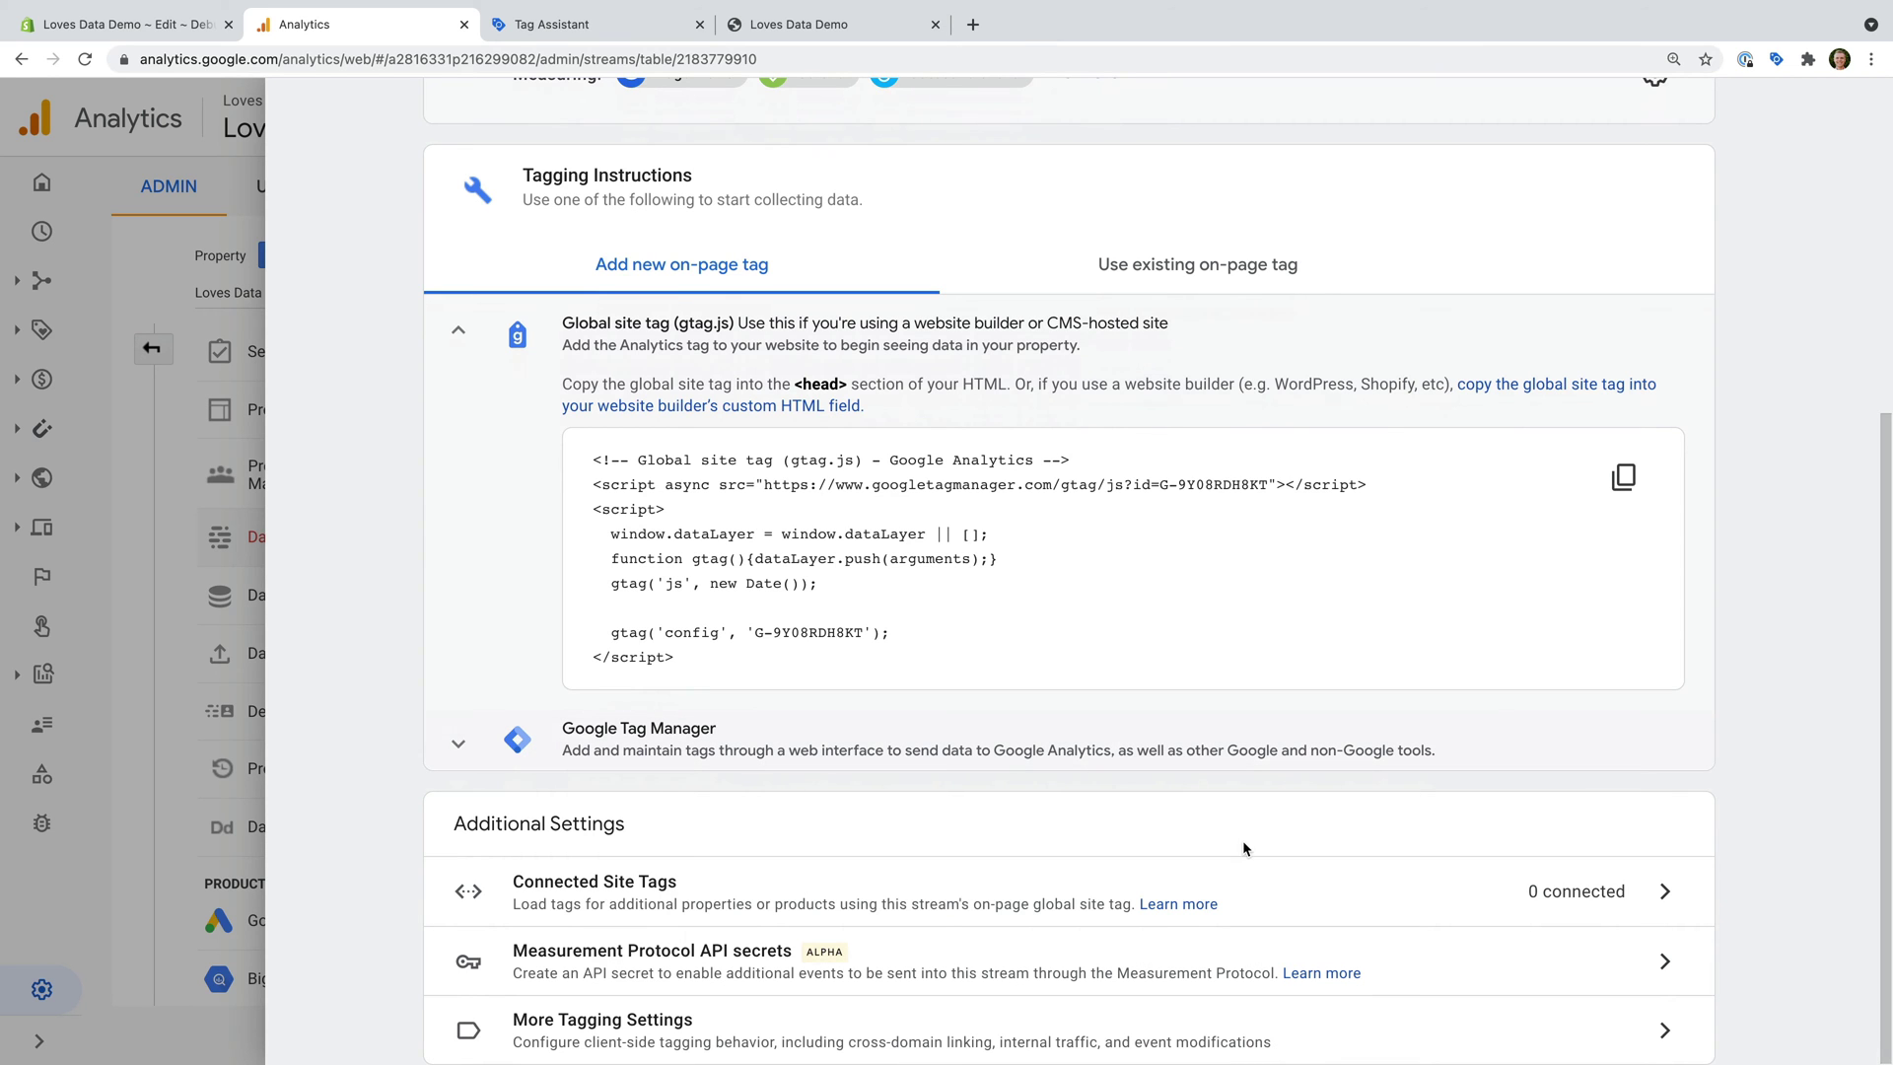
# Step: Save an unwanted-referral condition: Referral domain contains myshopify.com
pyautogui.click(645, 1020)
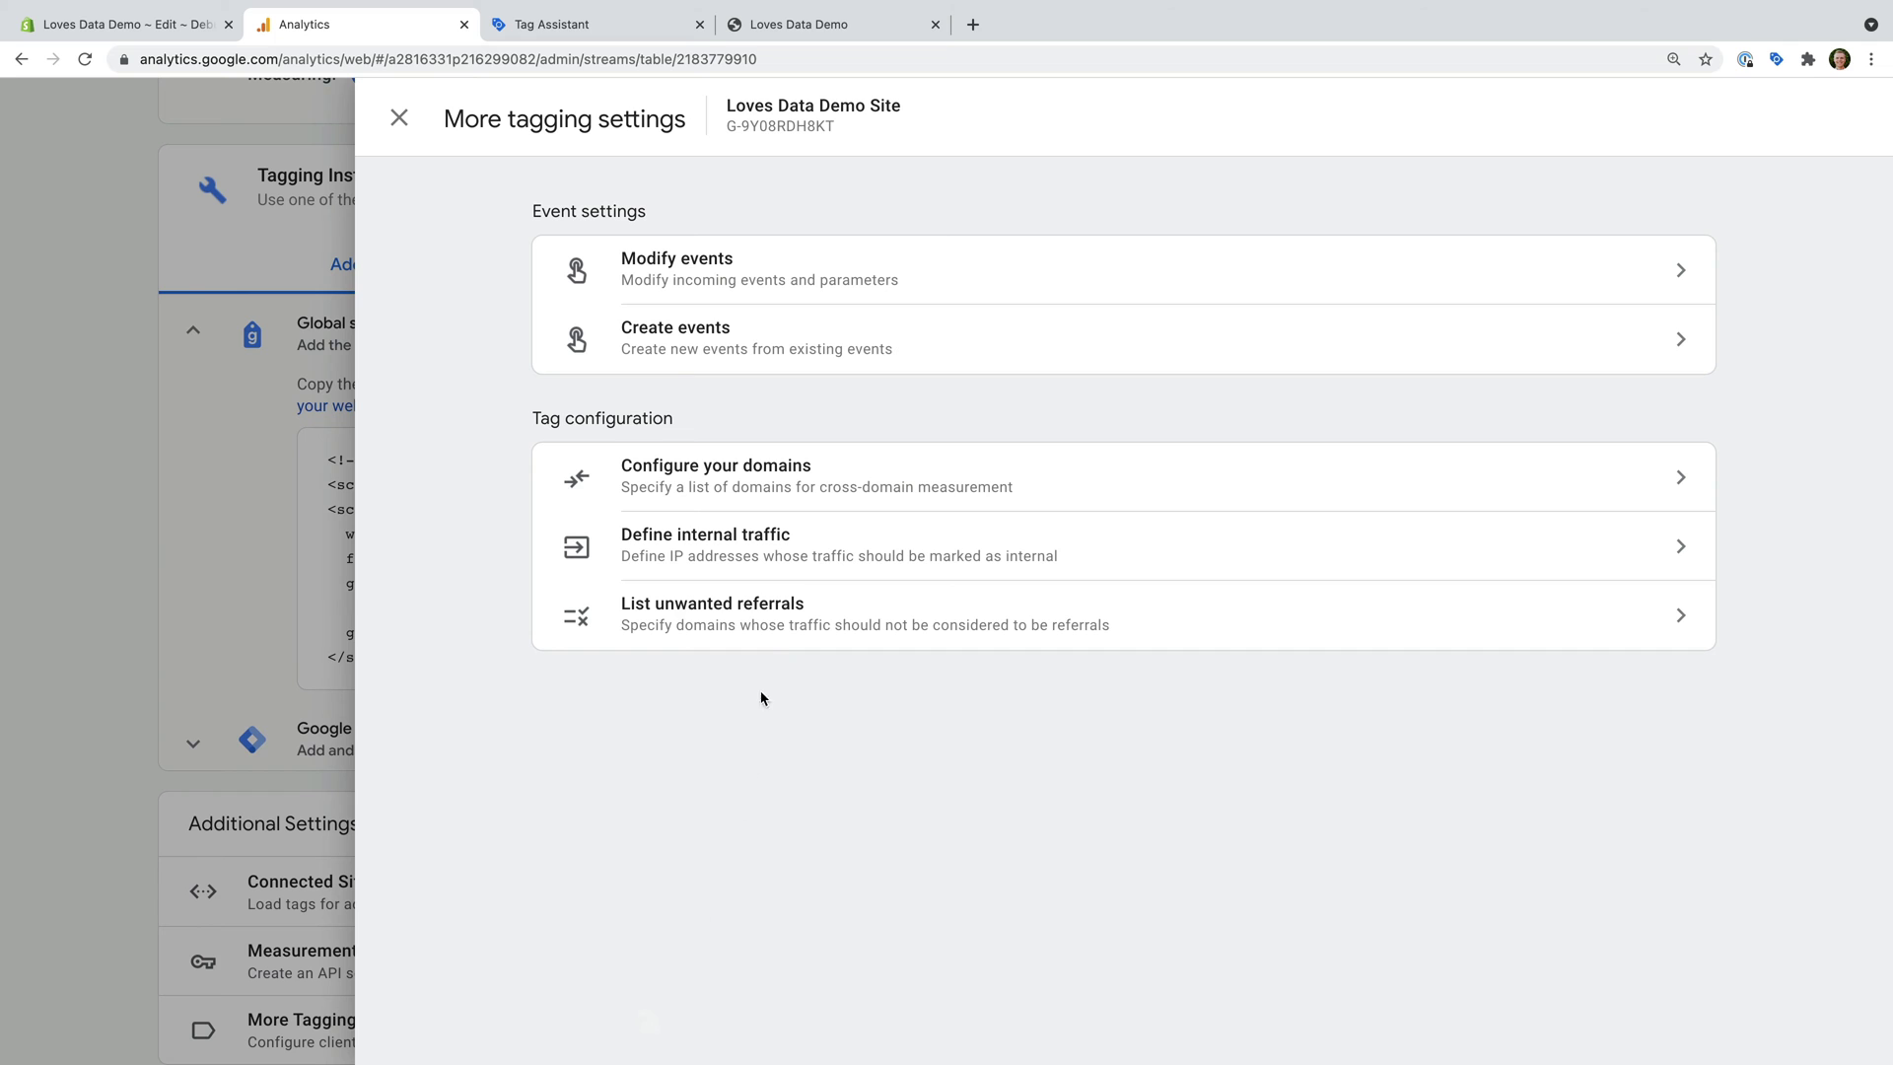
pyautogui.click(701, 625)
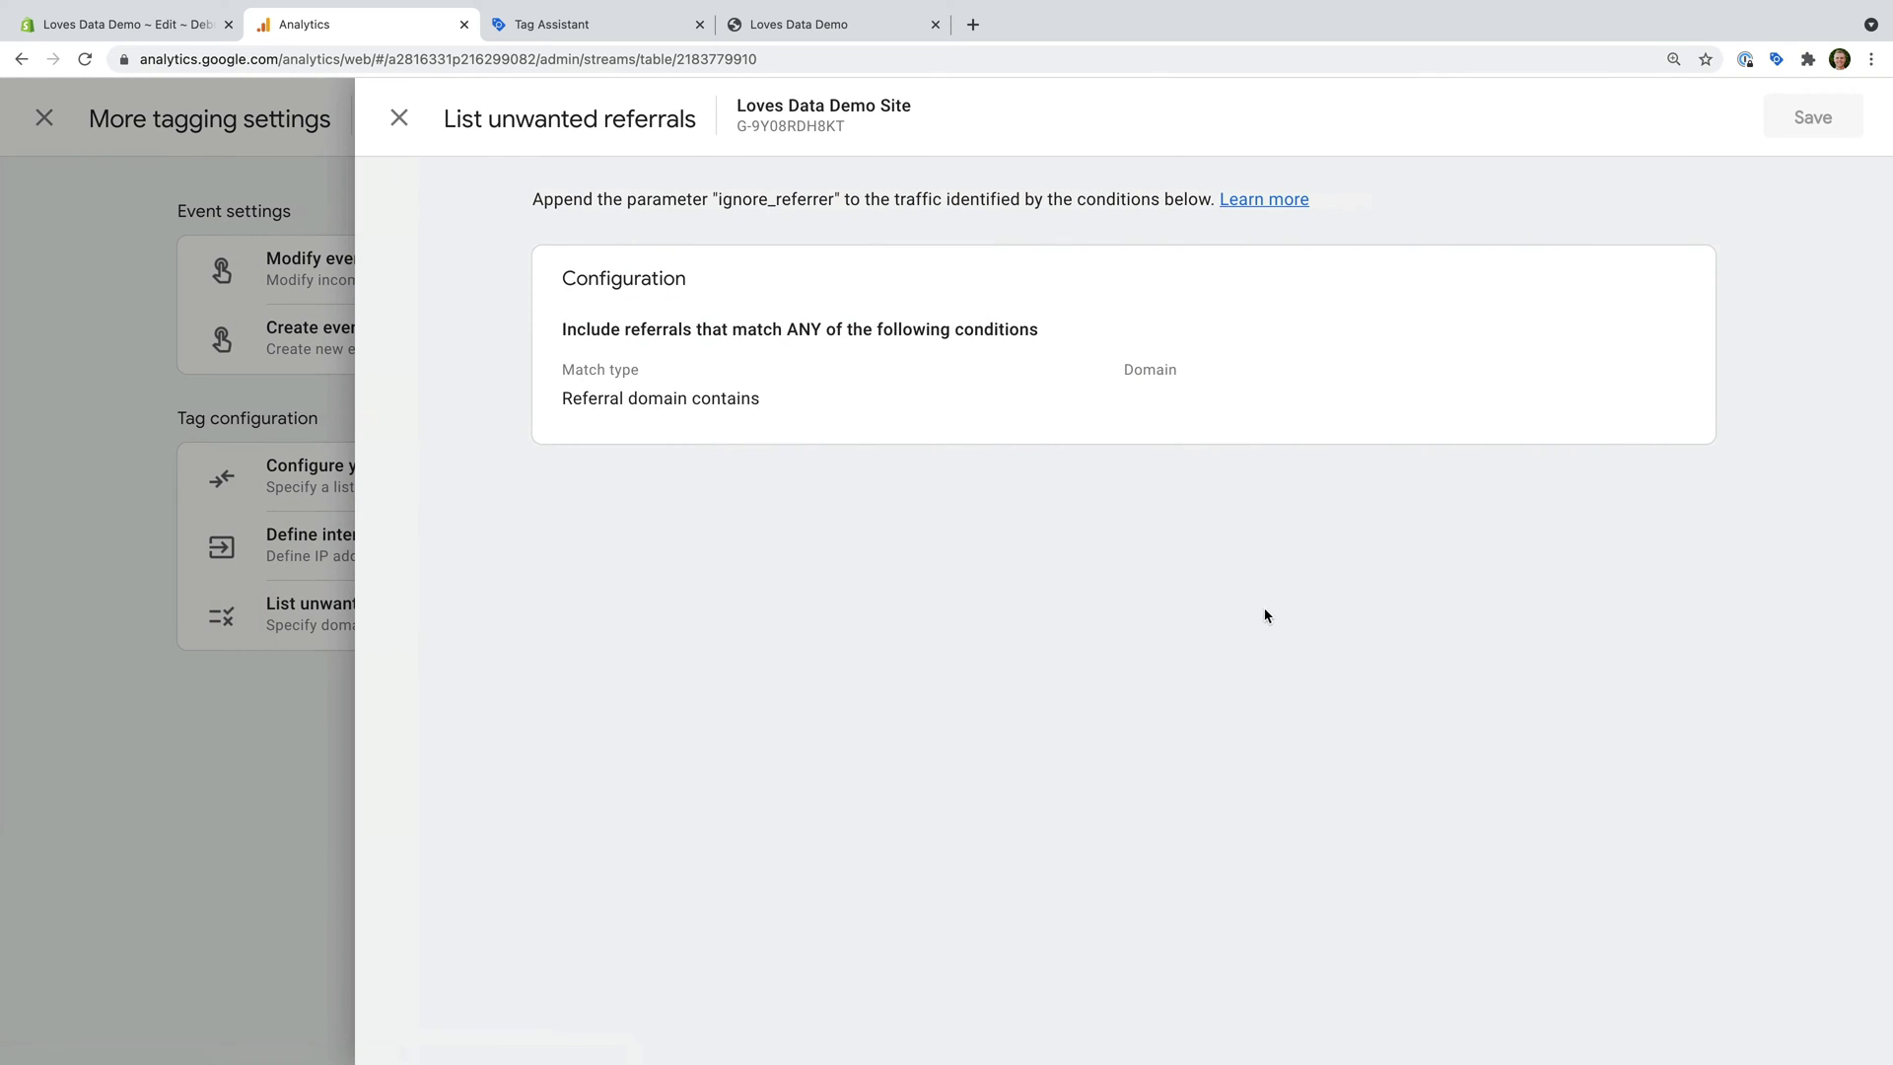
pyautogui.click(968, 422)
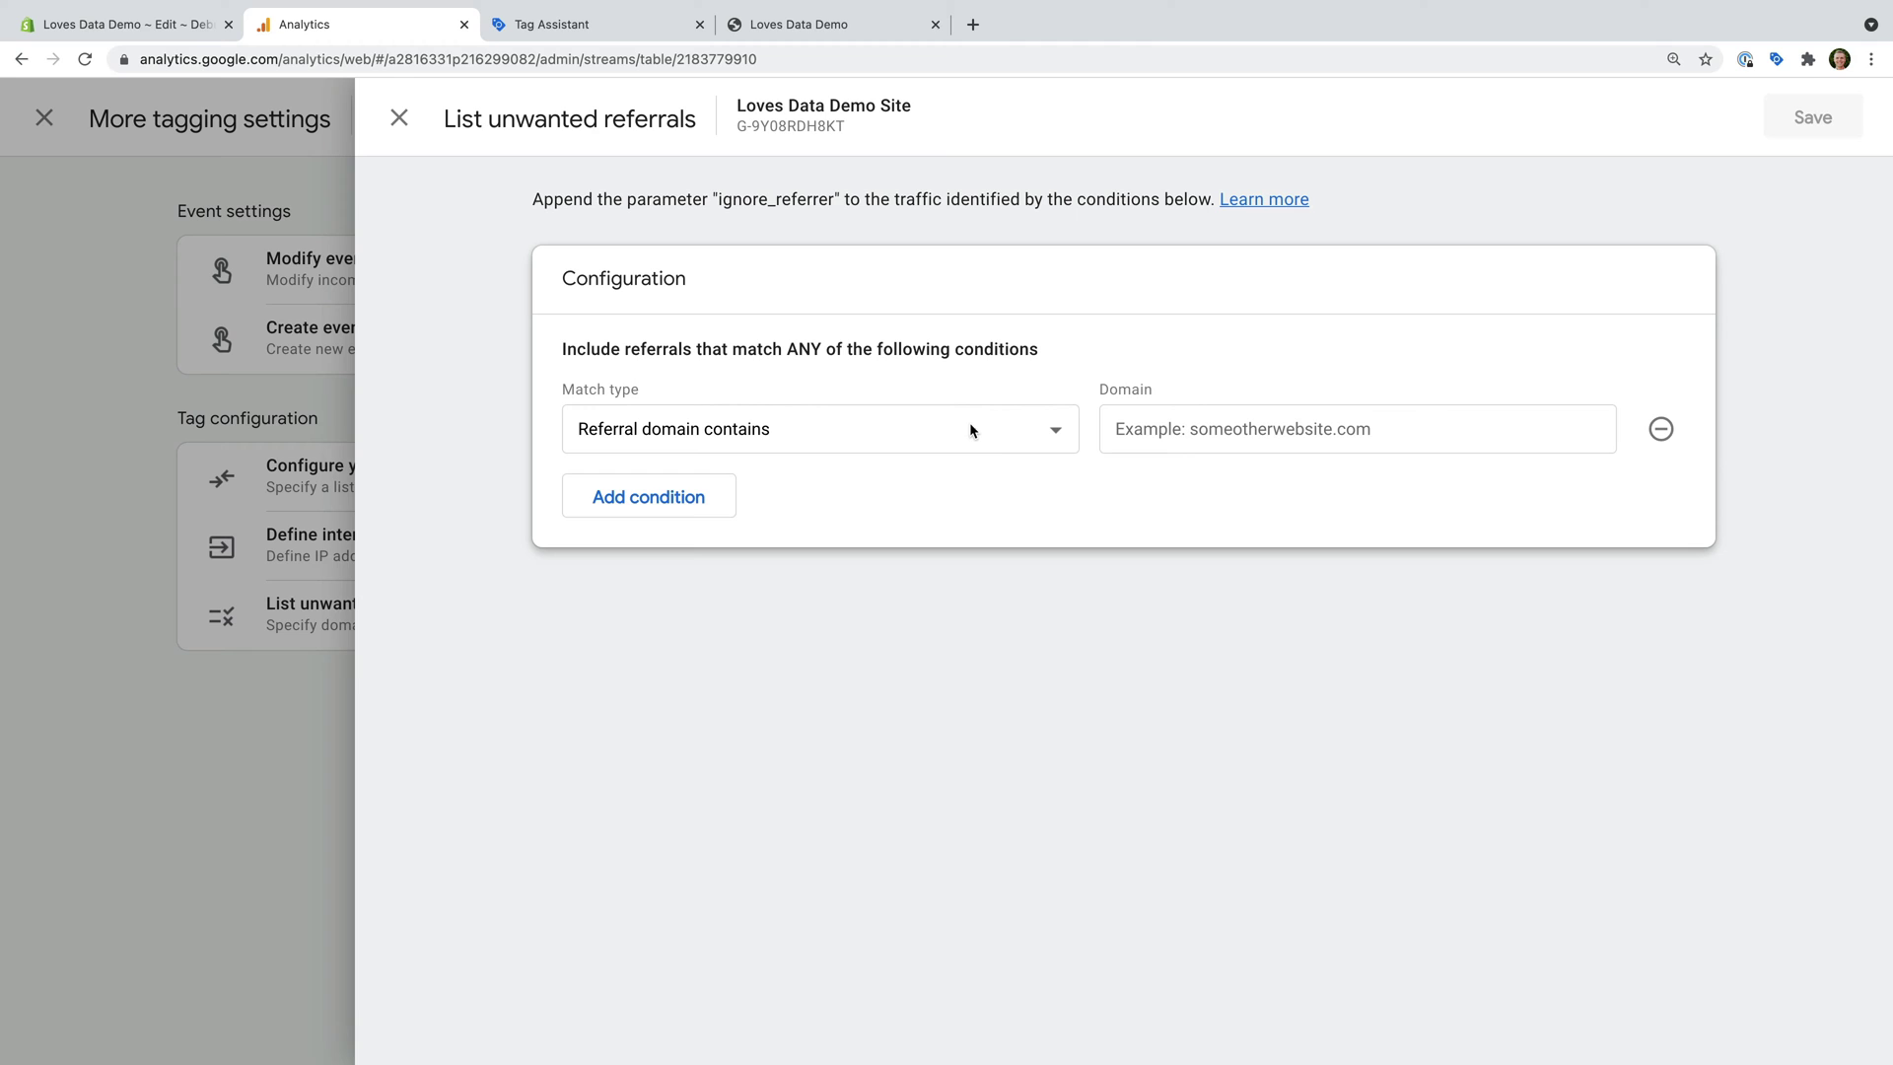
pyautogui.click(969, 428)
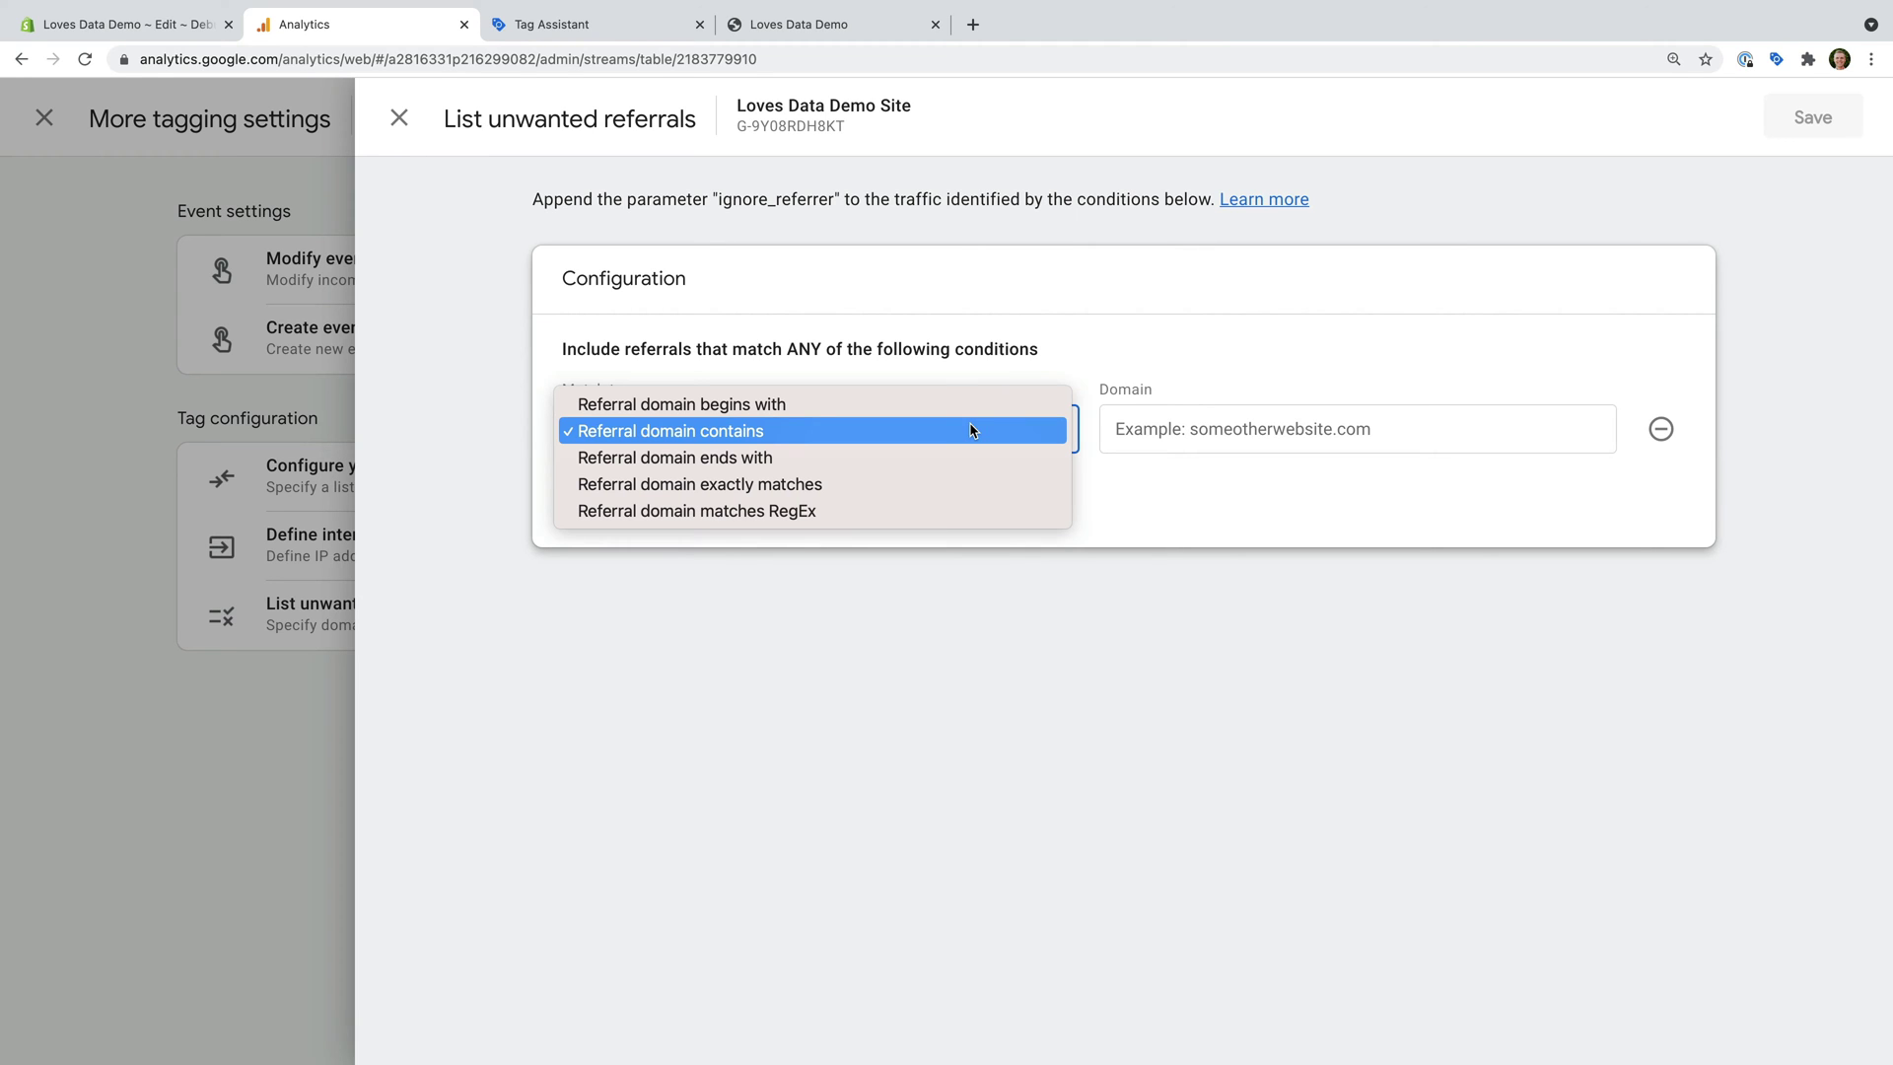
pyautogui.click(808, 430)
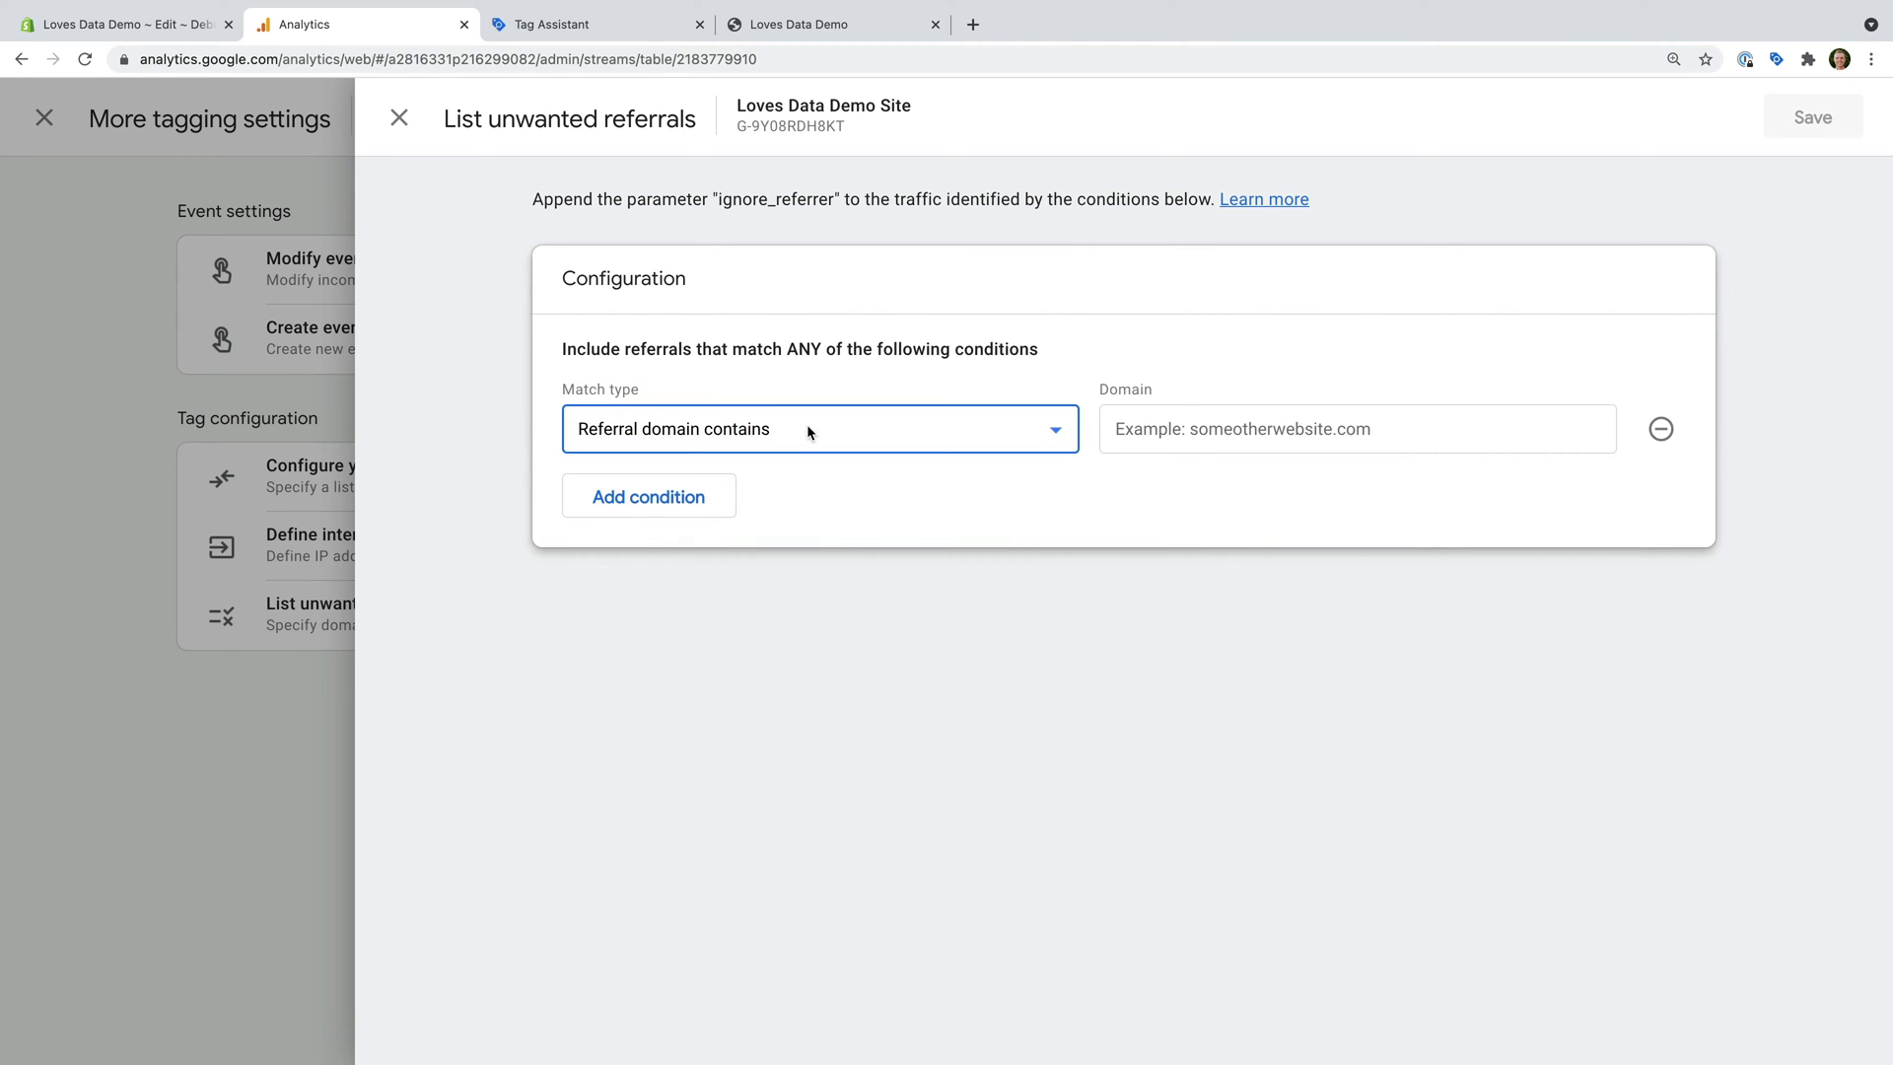
pyautogui.click(1214, 427)
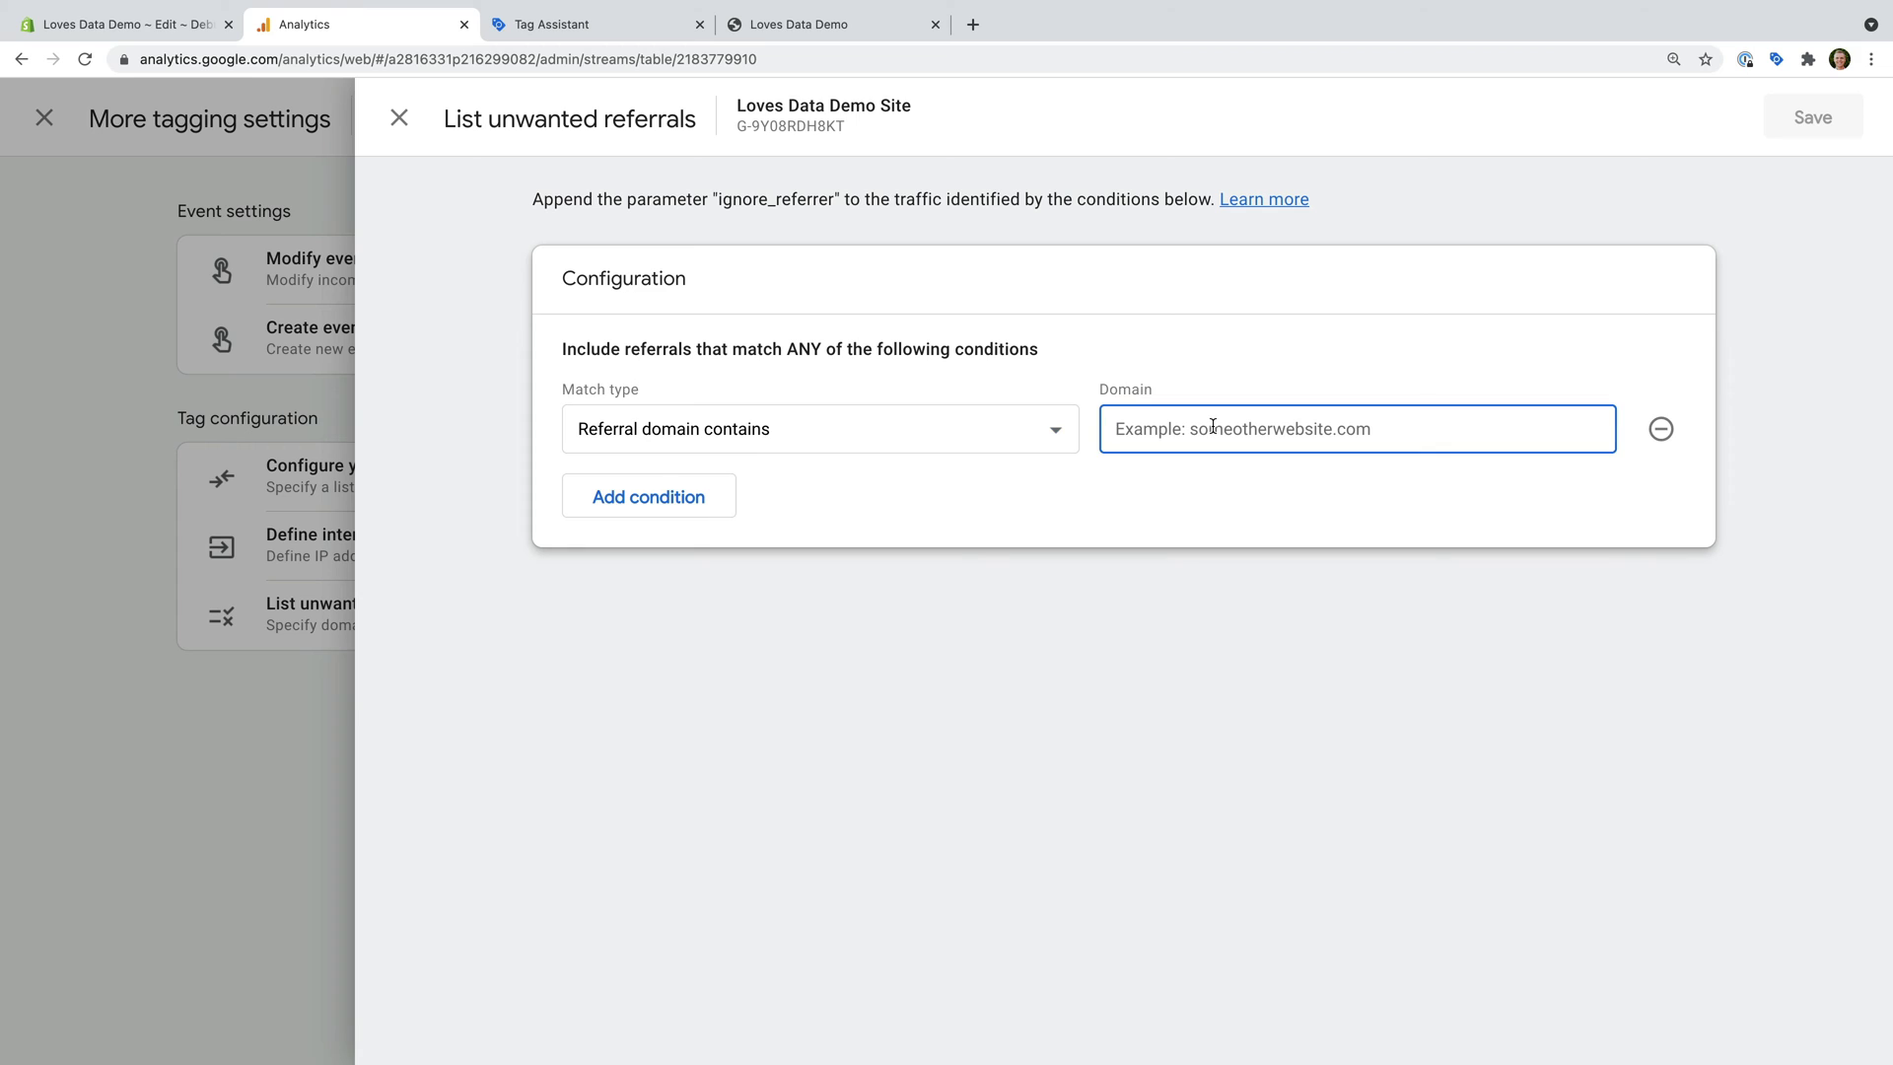
pyautogui.write('myshop')
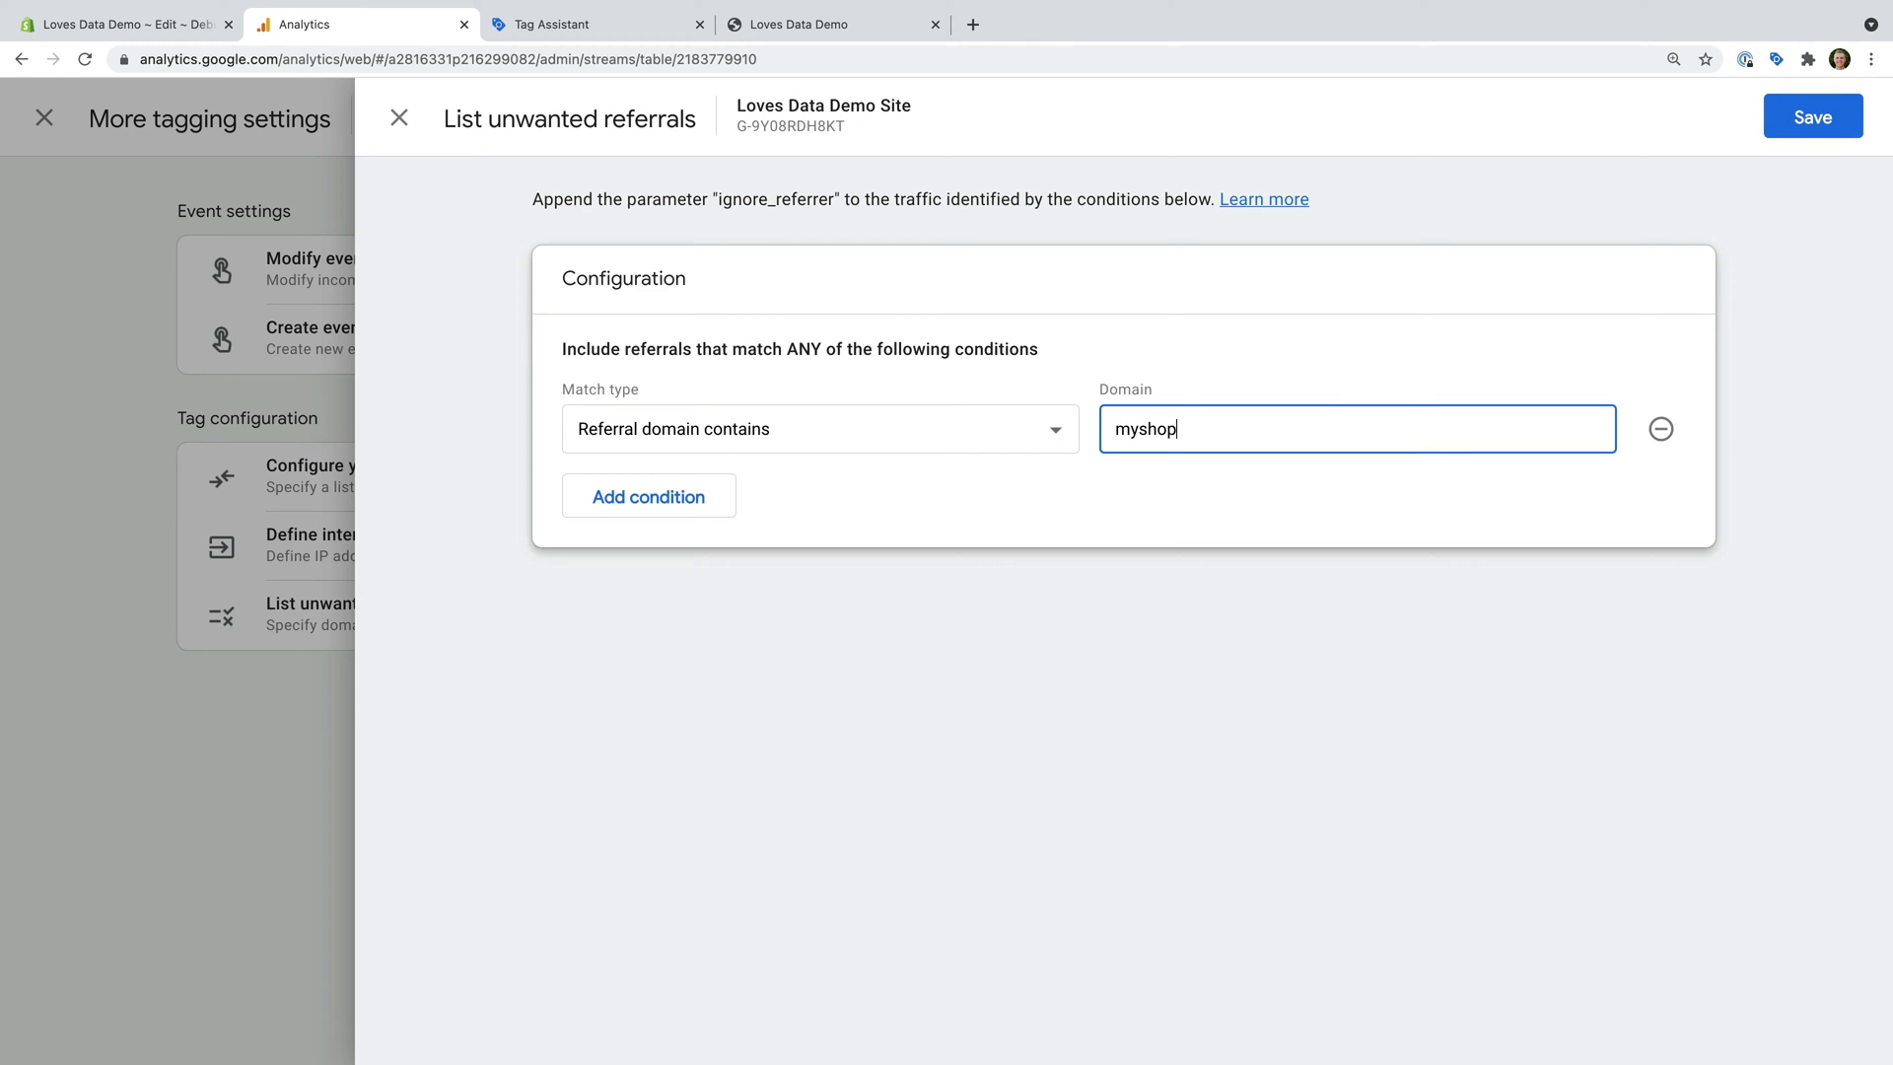
pyautogui.write('ify.com')
pyautogui.click(1813, 117)
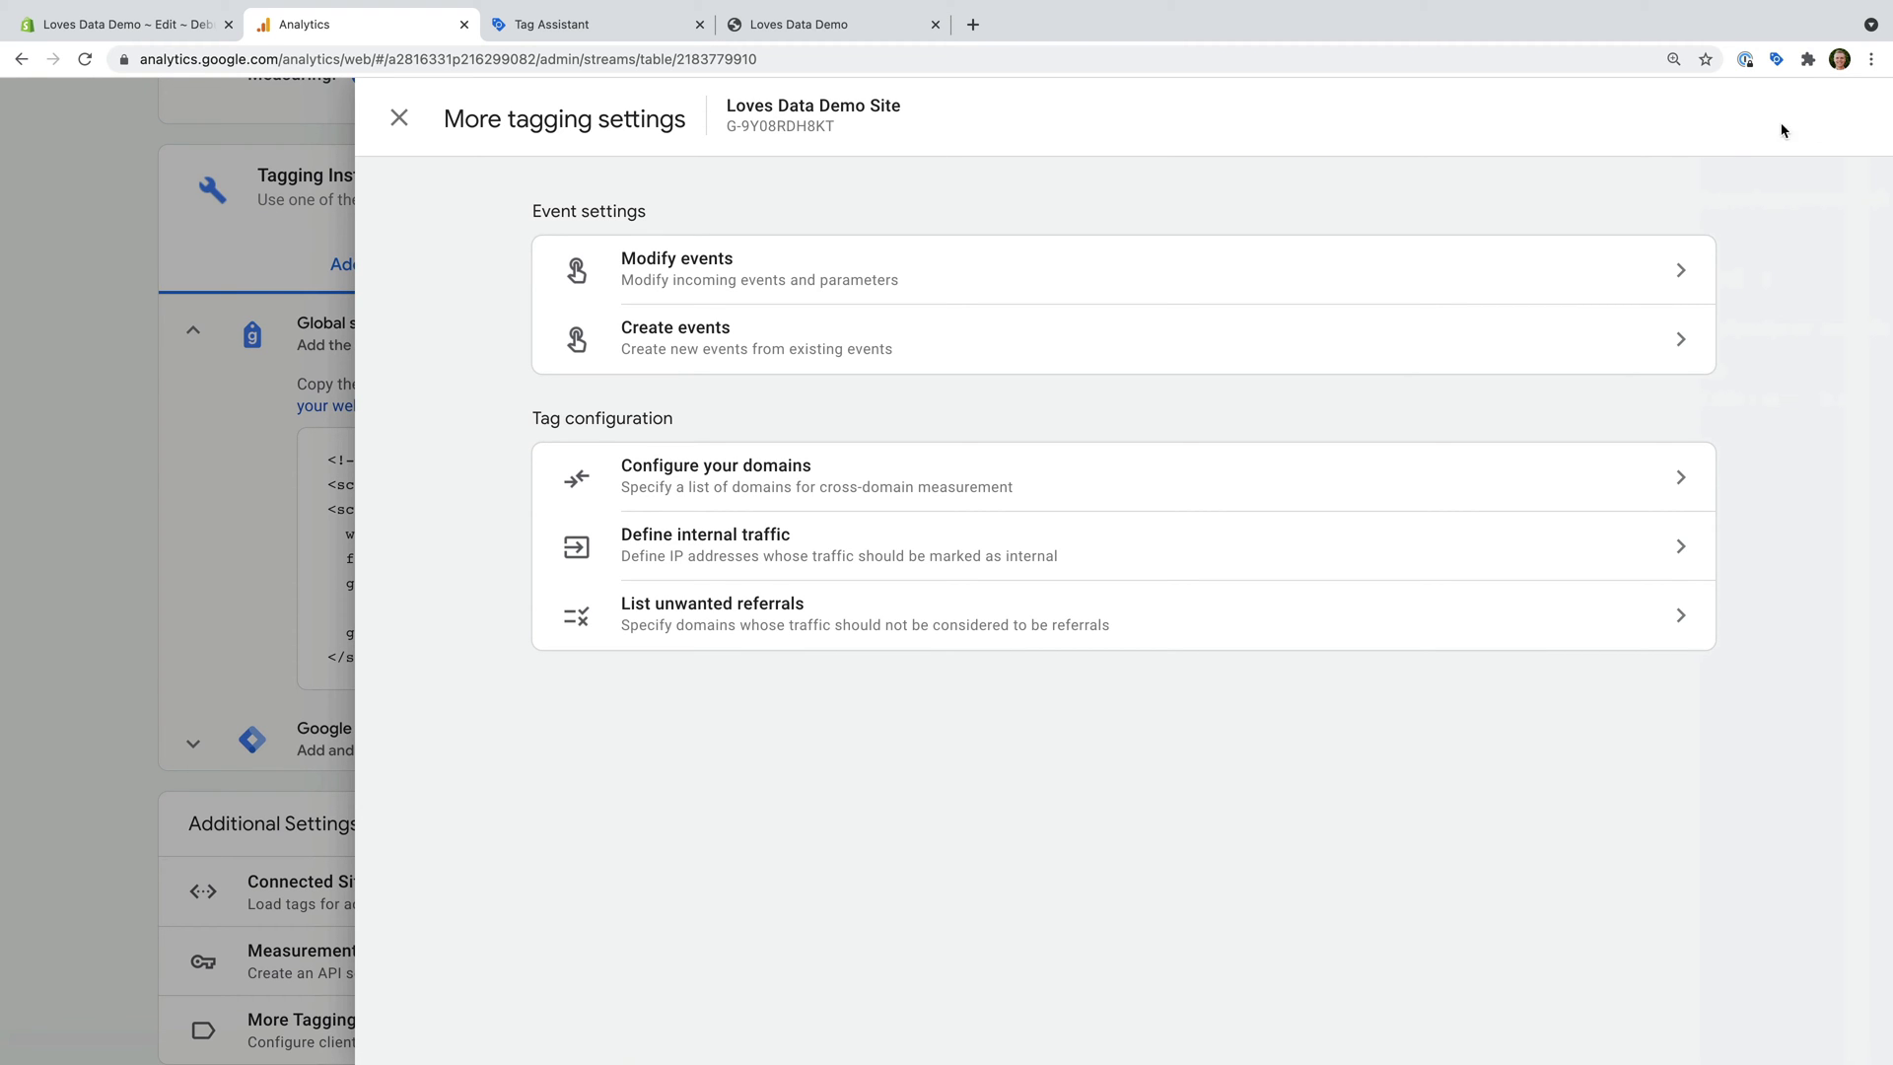
# Step: Paste the gtag snippet on a new line right after <head> in theme.liquid and save
pyautogui.click(89, 26)
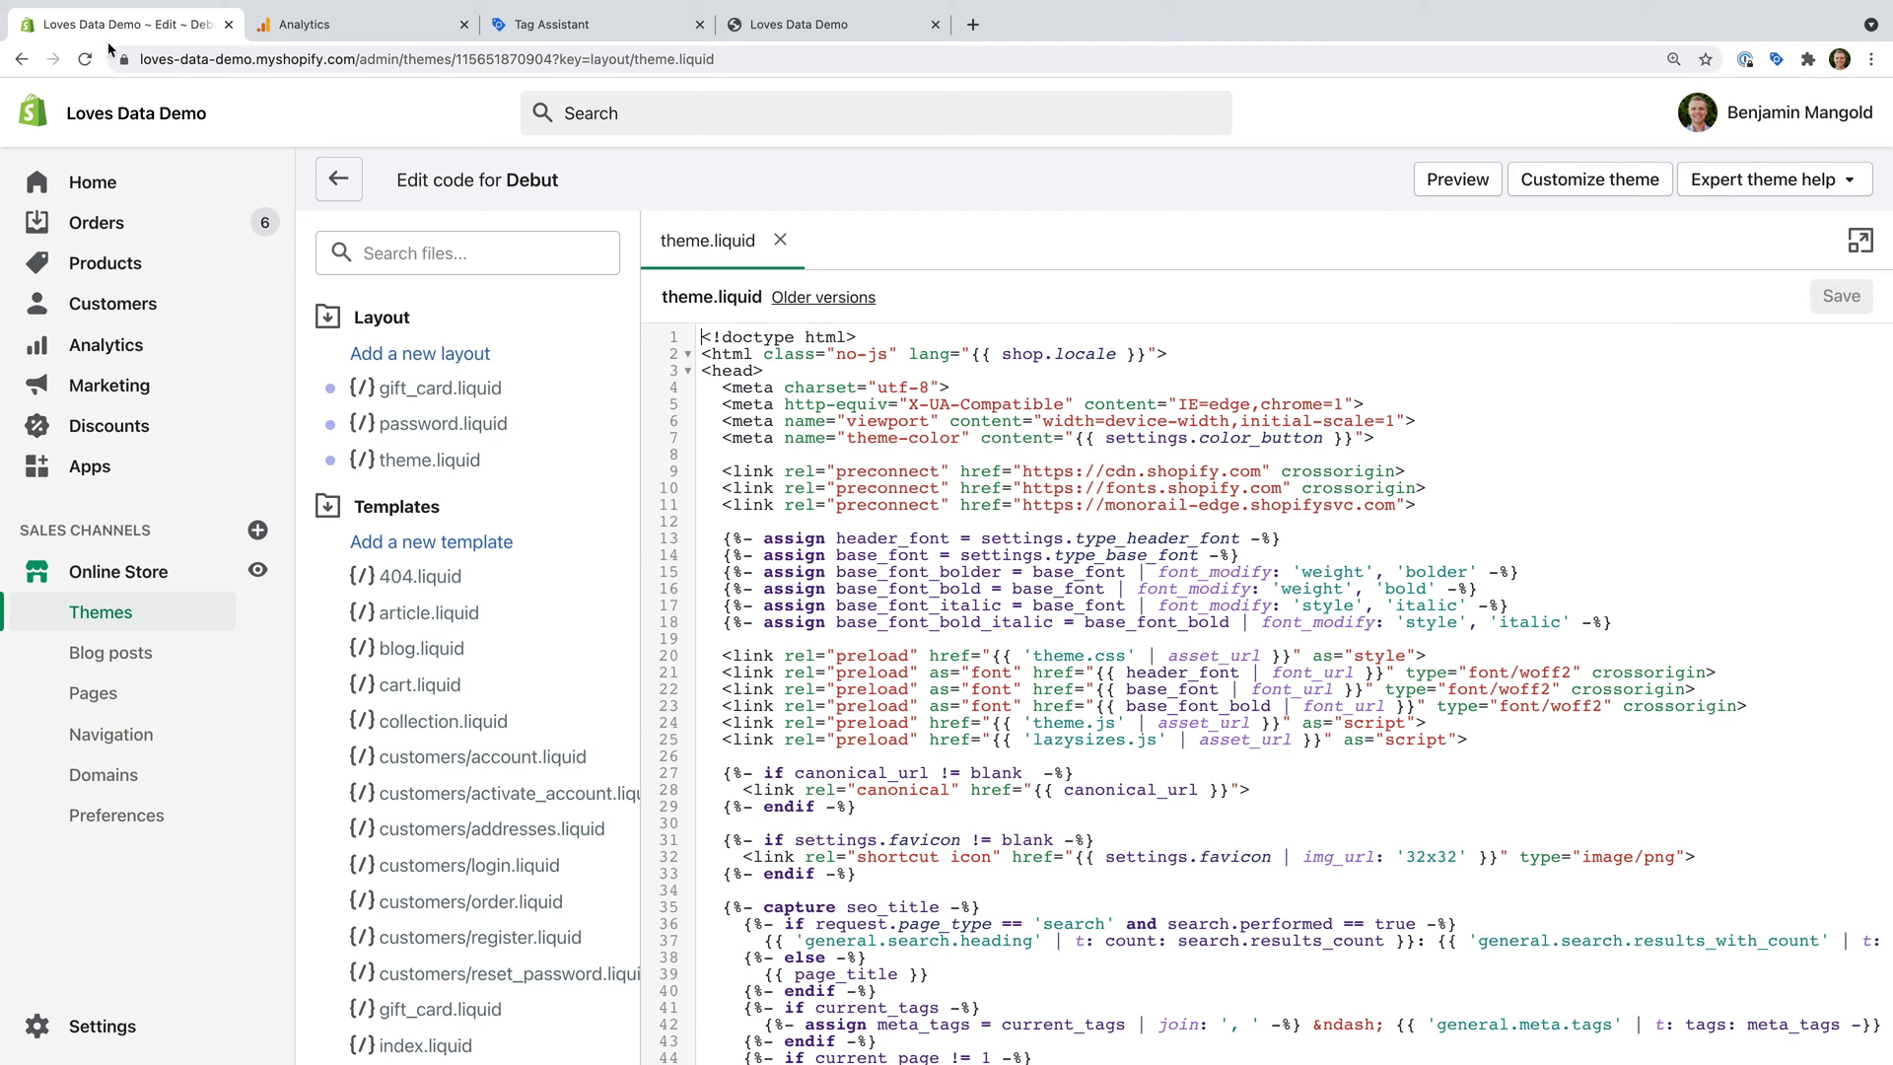
pyautogui.click(786, 369)
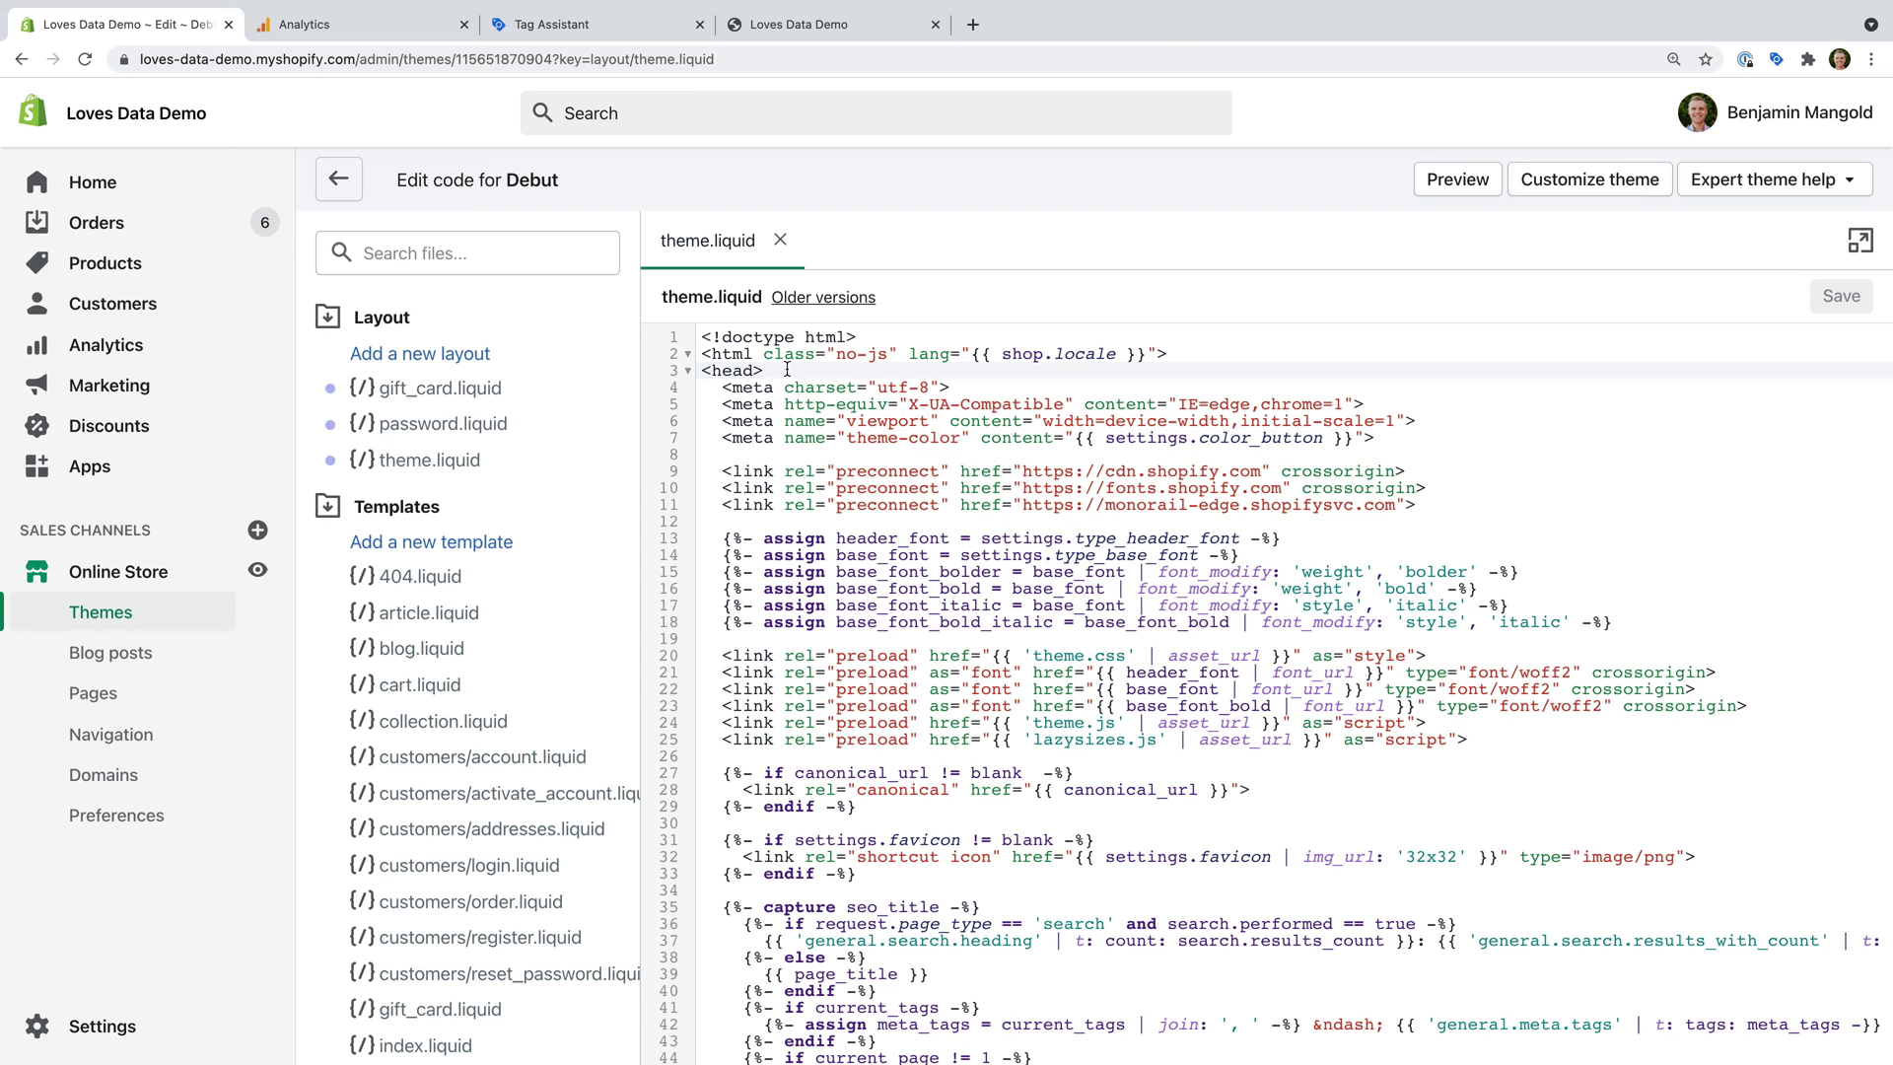
pyautogui.press('Return')
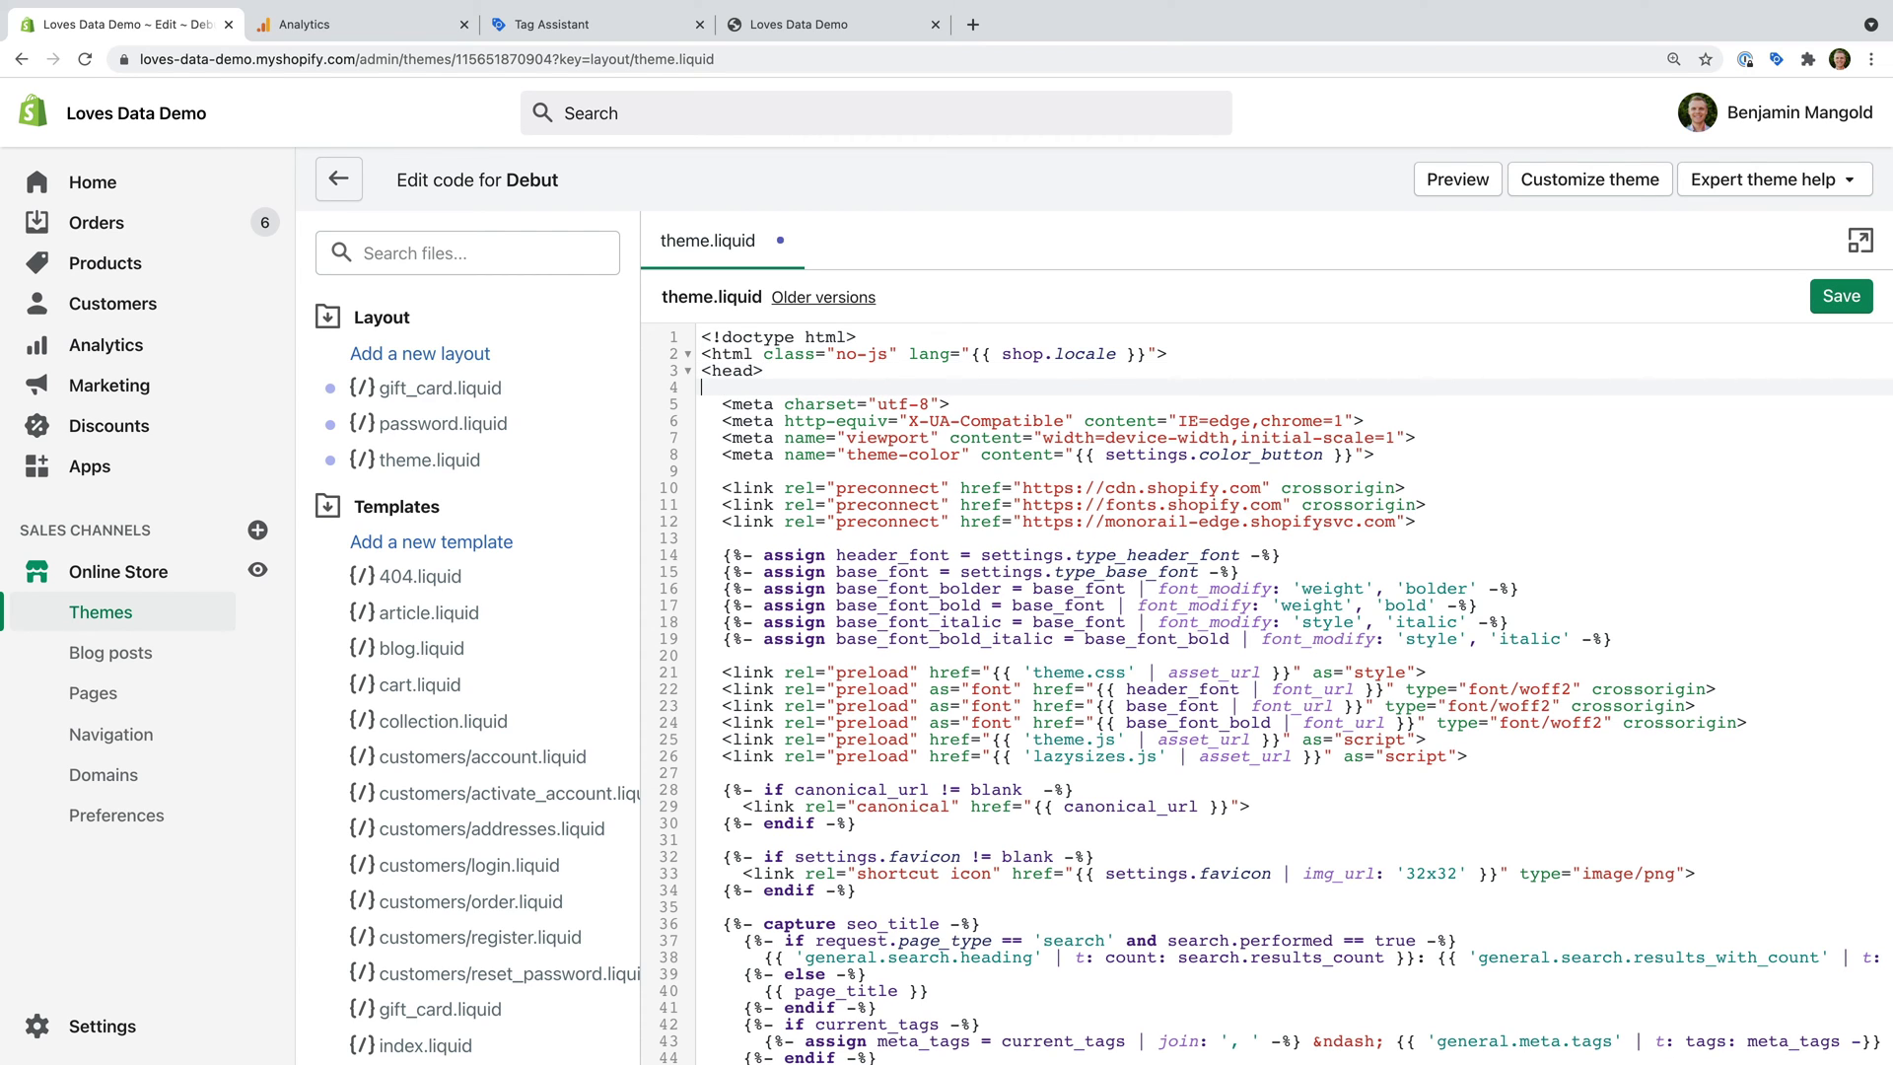
pyautogui.write('<!-- Global site tag (gtag.js) - Google Analytics --> <script async src="https://www.googletagmanager.com/gtag/js?id=G-9Y08RDH8KT"></script> <script>   window.dataLayer = window.dataLayer || [];   function gtag(){dataLayer.push(arguments);}   gtag(\'js\', new Date());    gtag(\'config\', \'G-9Y08RDH8KT\'); </script>')
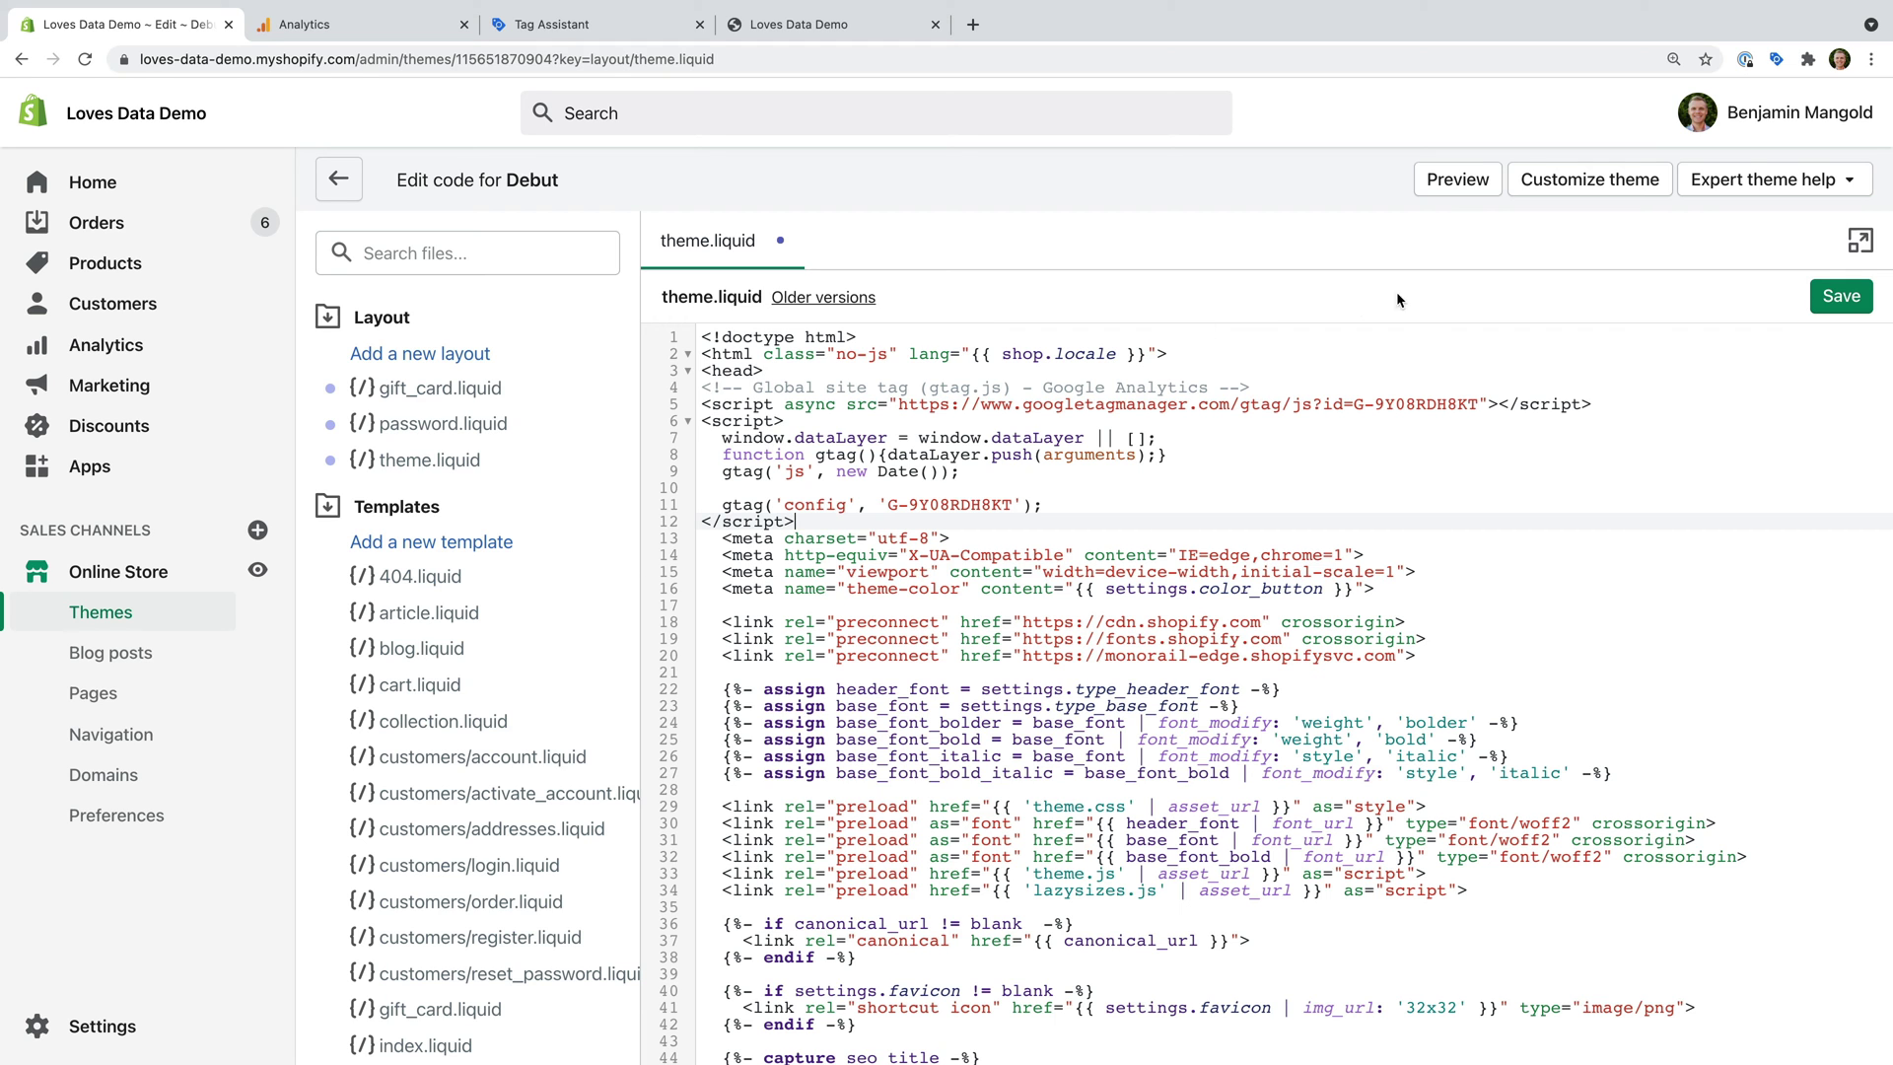
pyautogui.click(1842, 295)
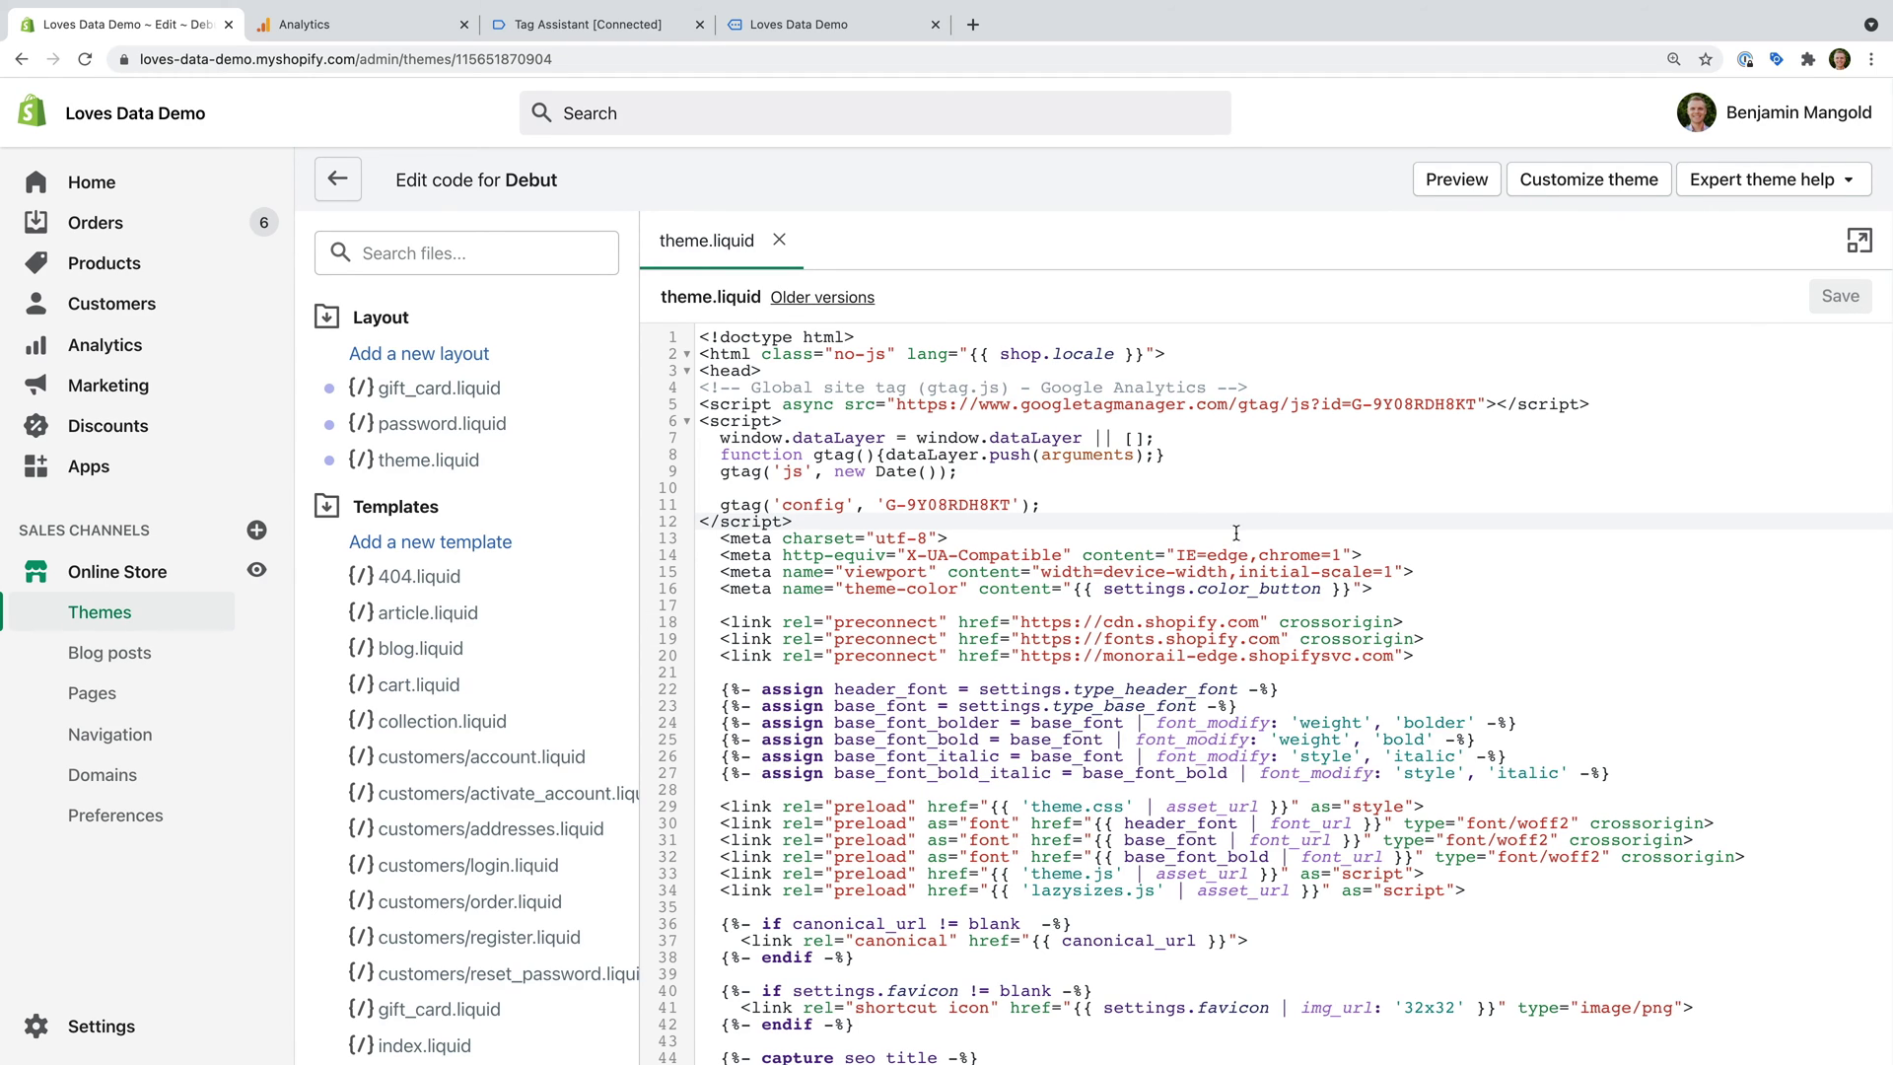
# Step: Paste the GA4 purchase script into checkout Additional scripts, review transaction_id and value placeholders, and save
pyautogui.click(125, 1027)
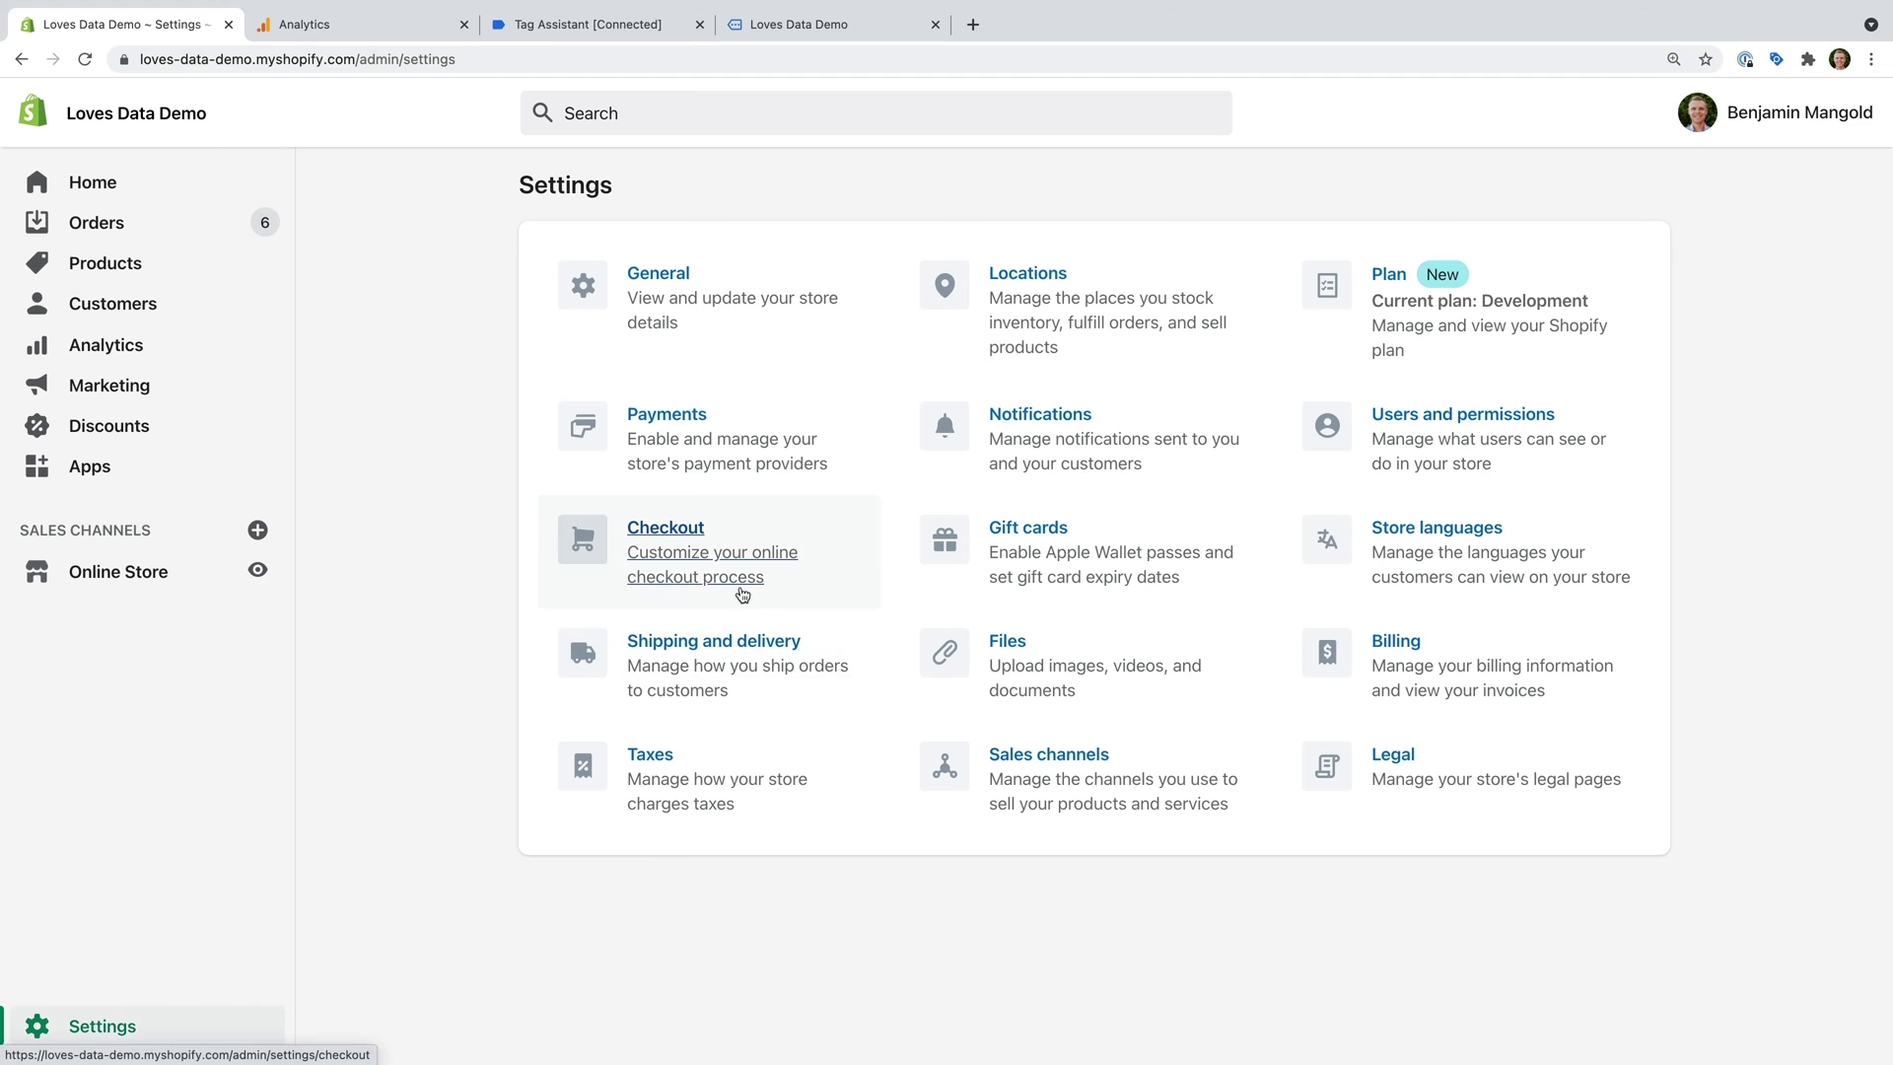
pyautogui.click(739, 577)
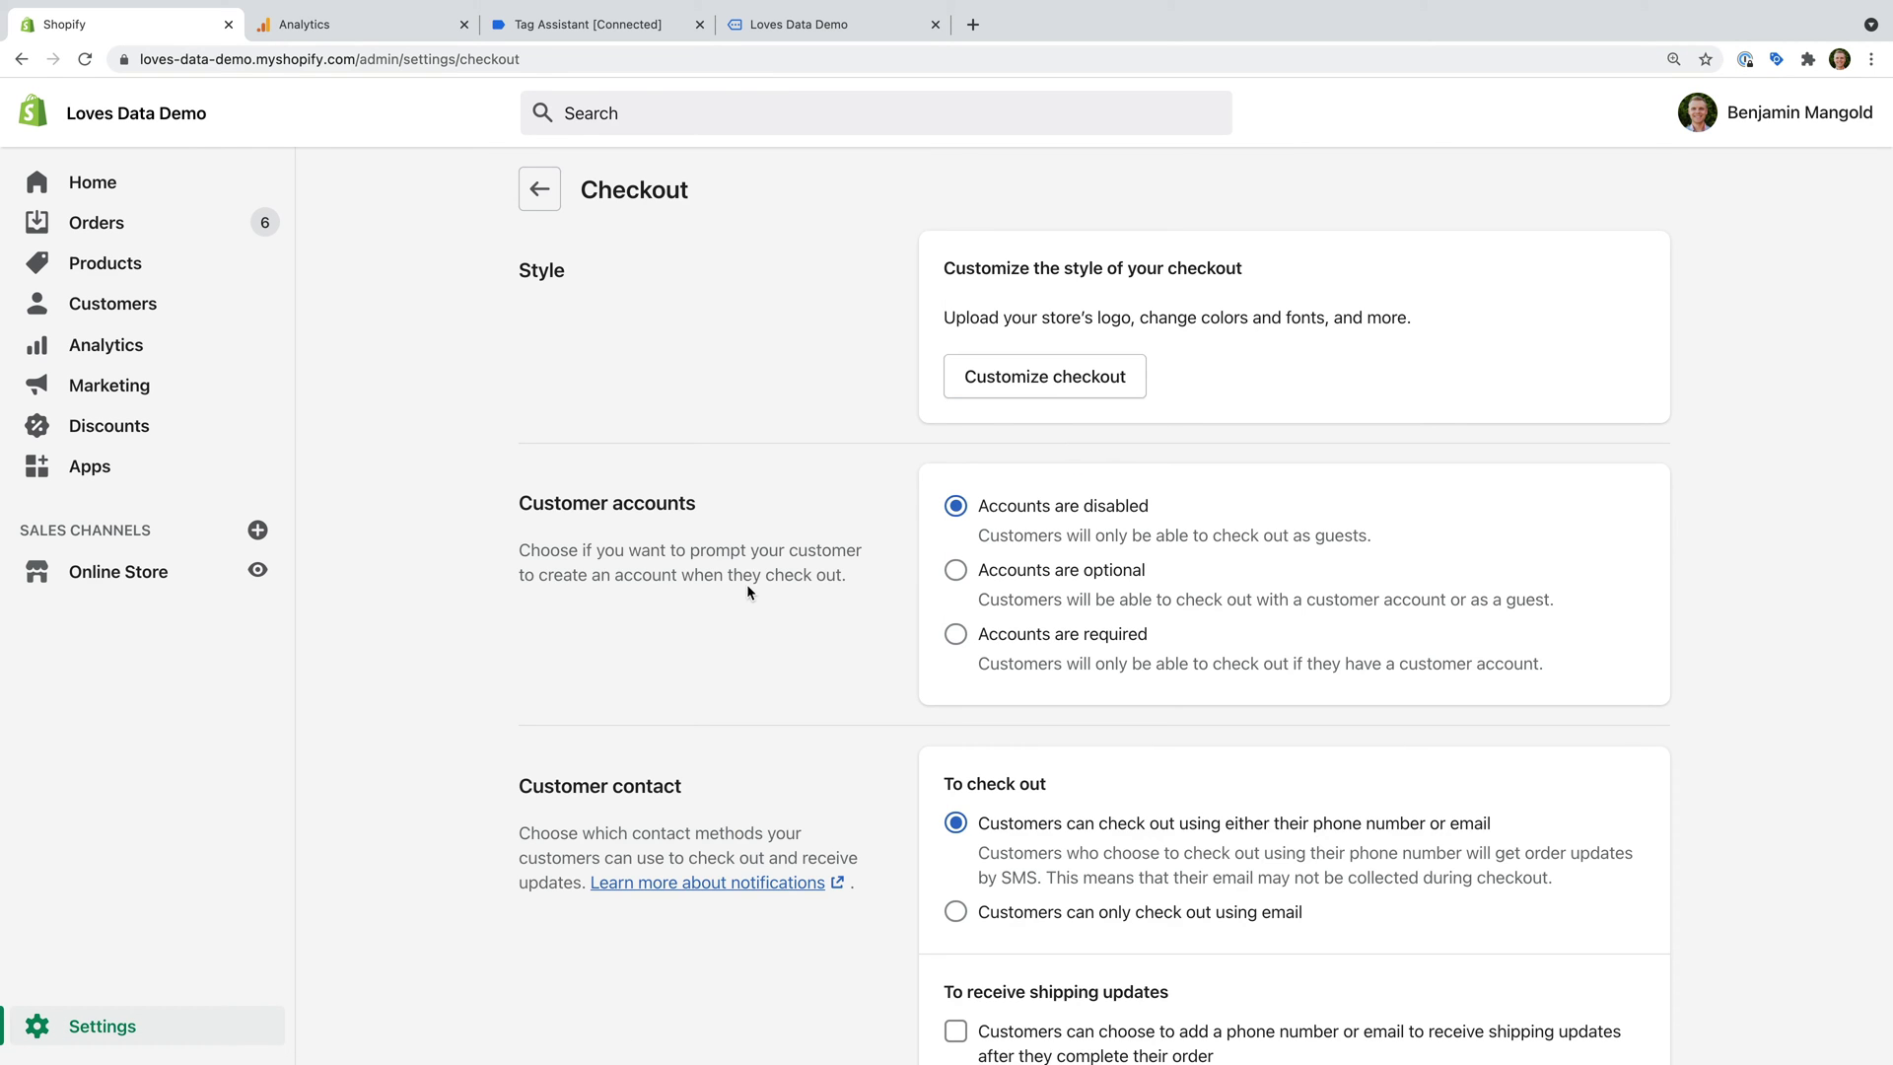
pyautogui.scroll(-5, 749, 591)
pyautogui.scroll(-5, 750, 591)
pyautogui.scroll(-3, 749, 591)
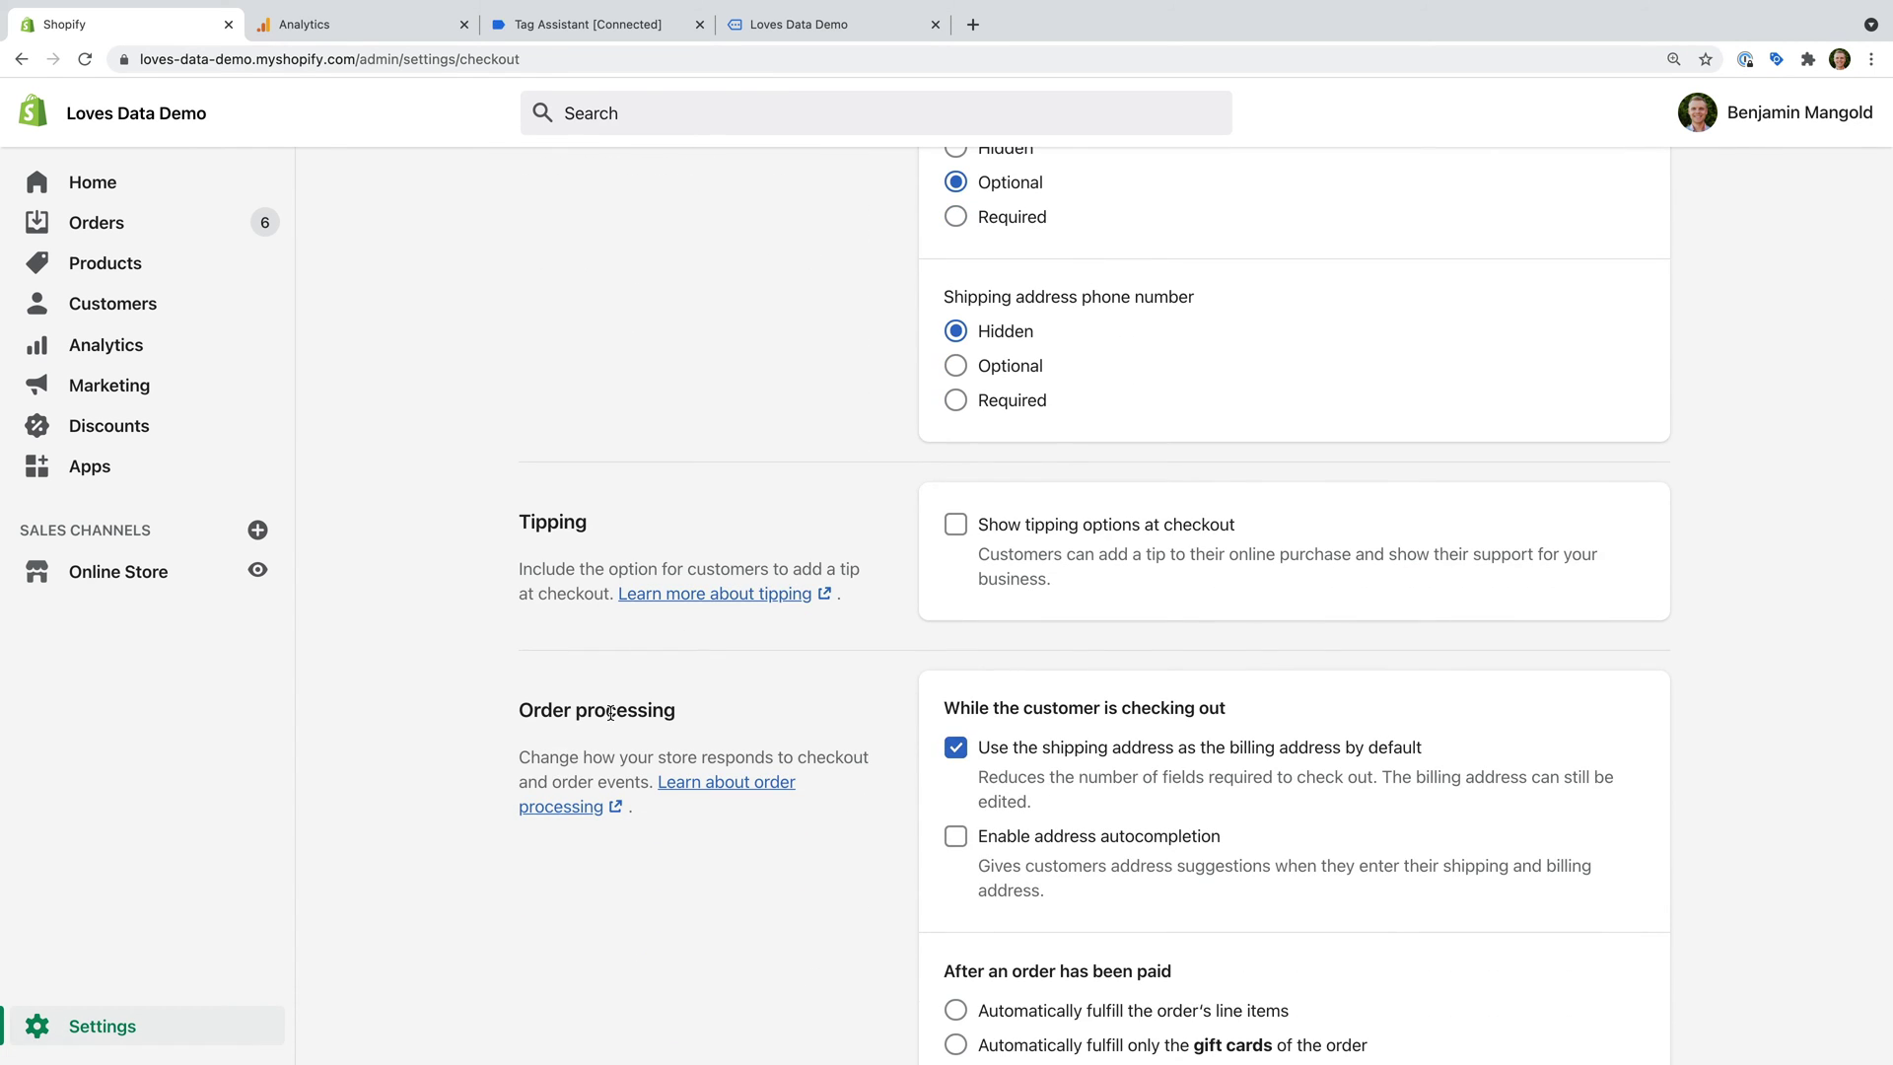
pyautogui.scroll(-3, 792, 730)
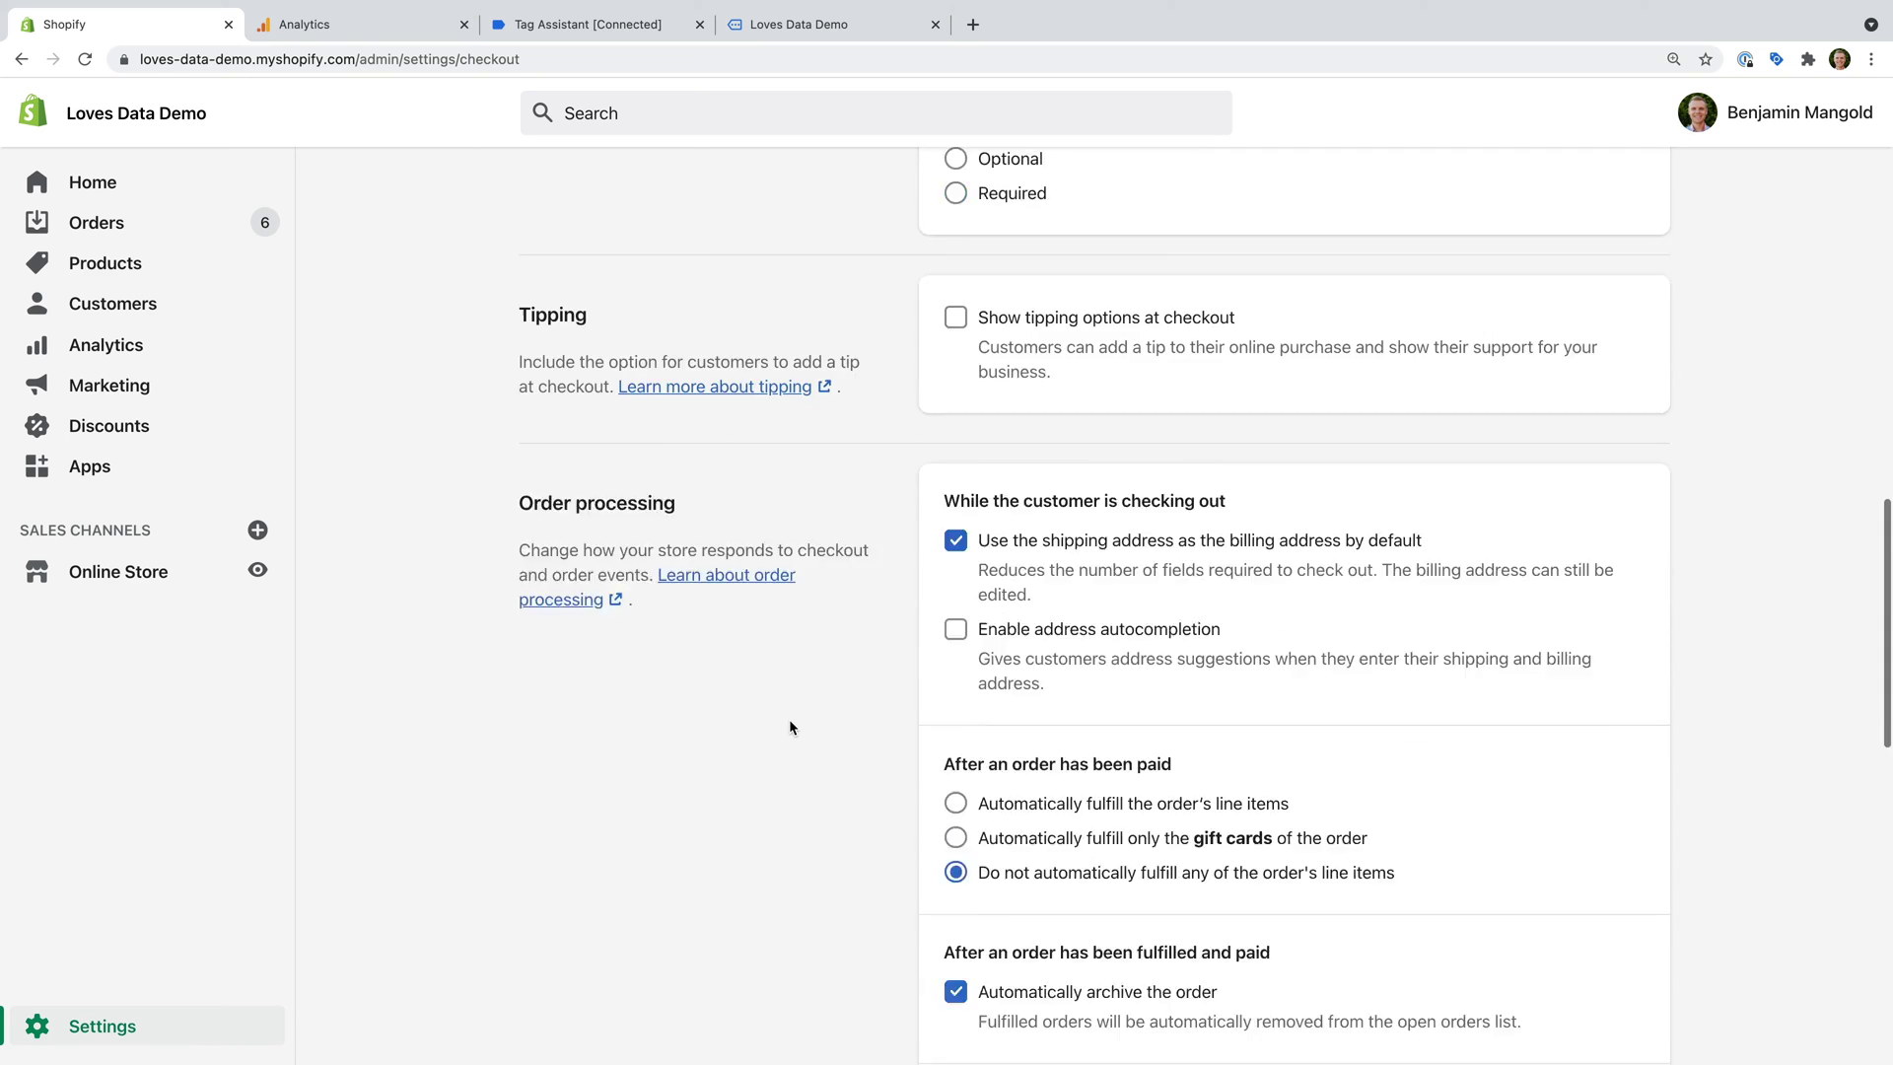
pyautogui.scroll(-3, 792, 731)
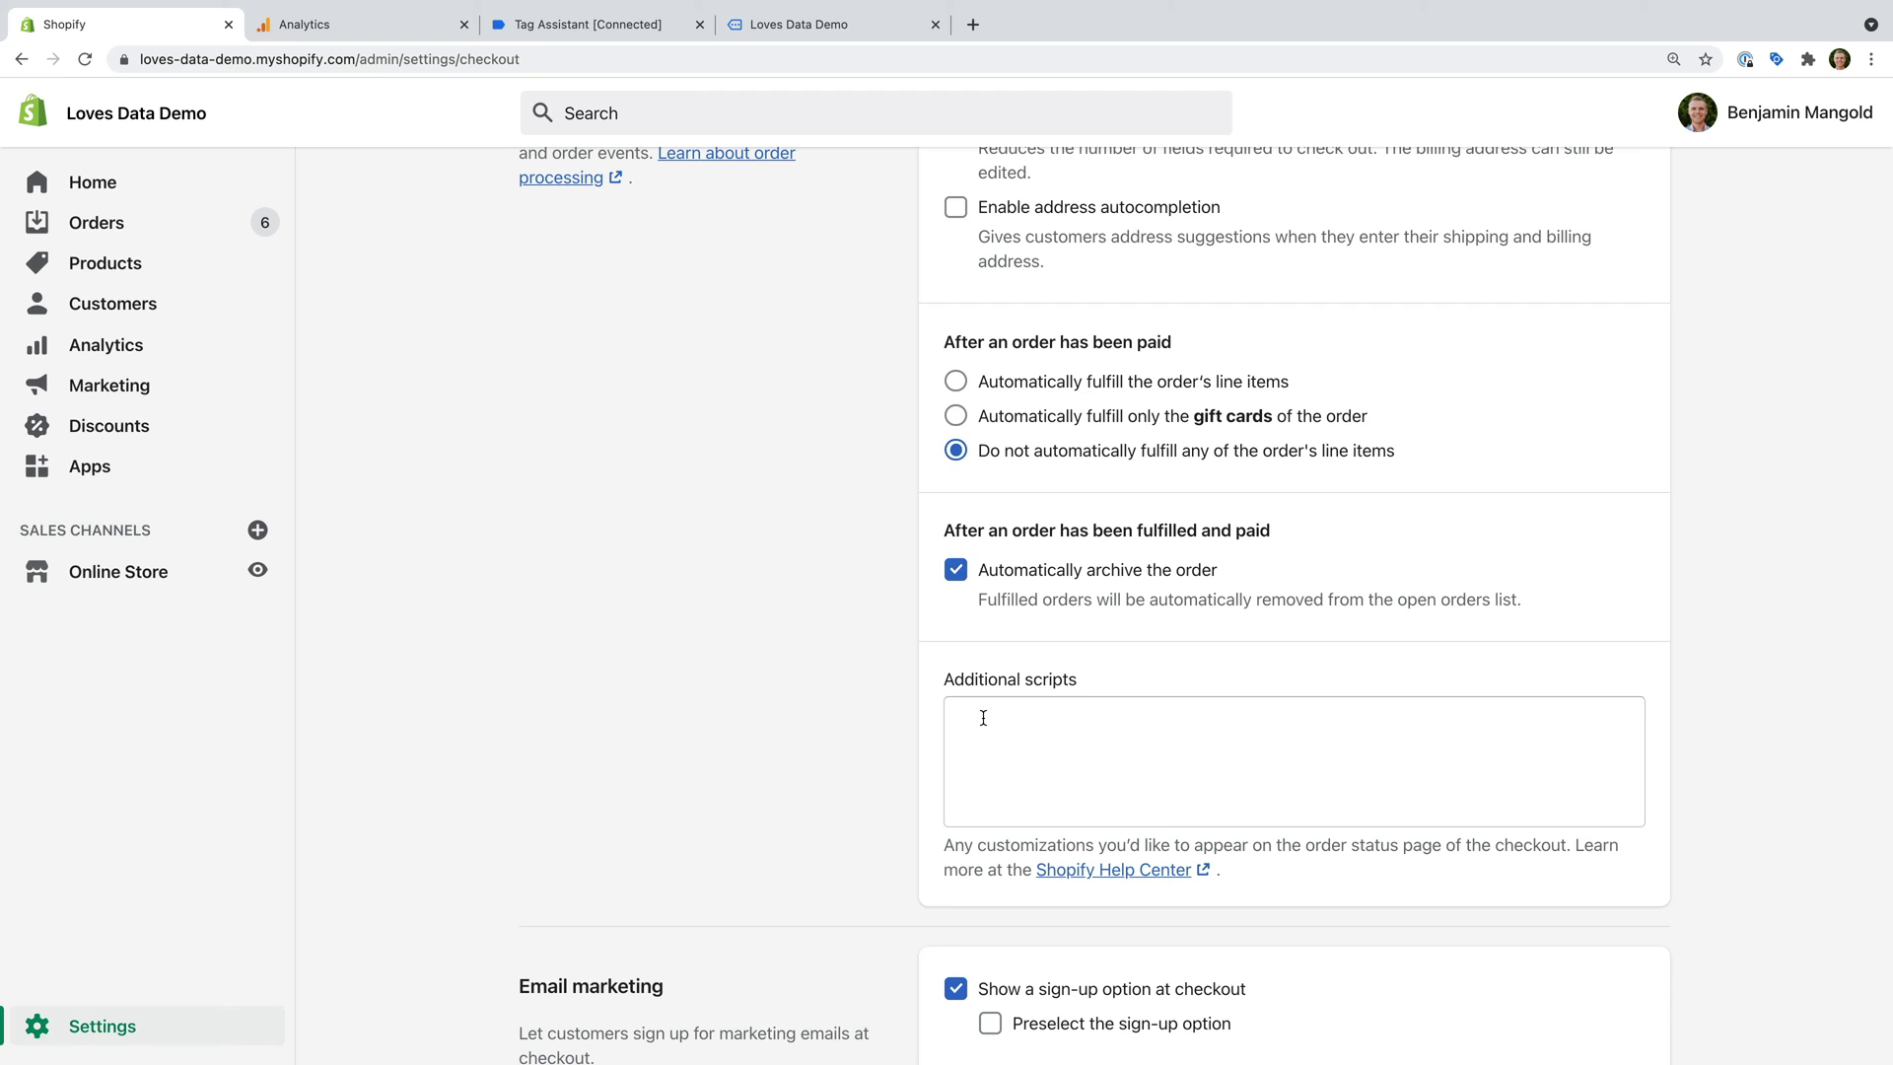
pyautogui.click(983, 718)
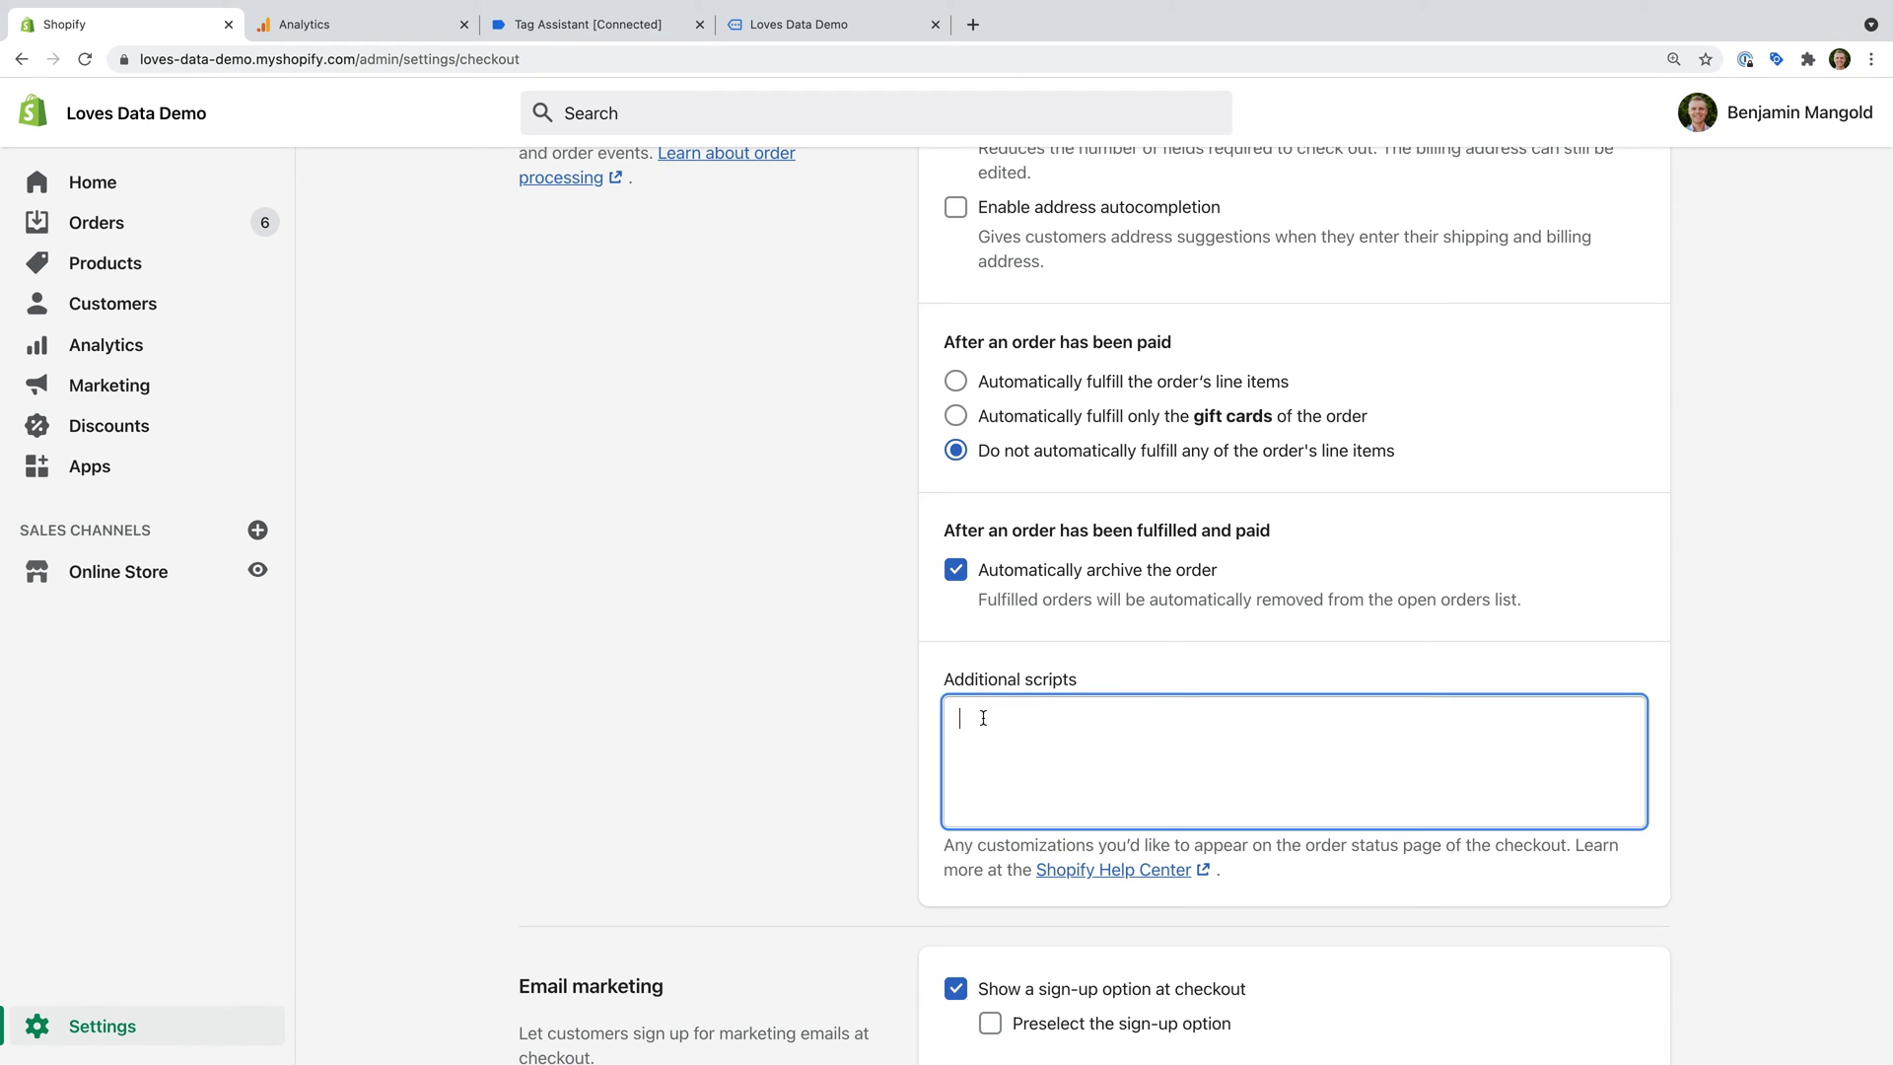
pyautogui.hotkey('ctrl', 'v')
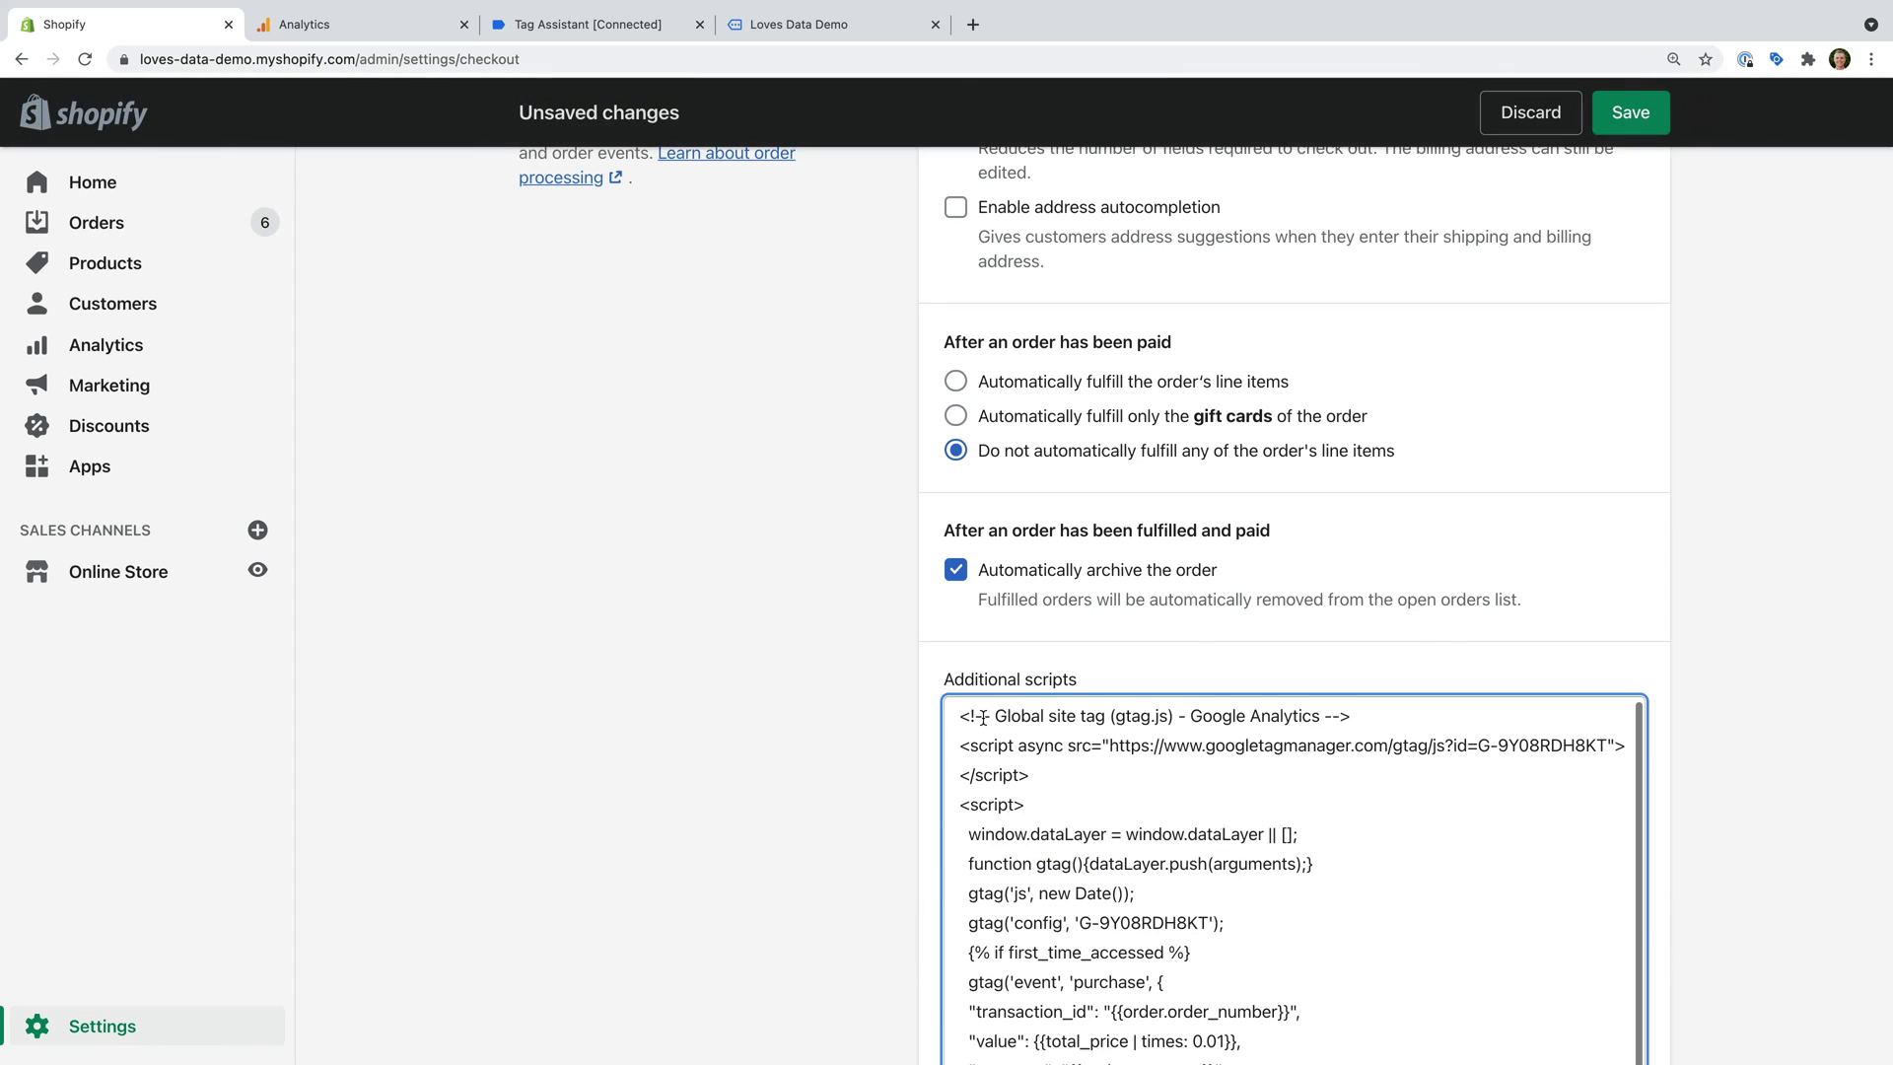
pyautogui.scroll(-3, 982, 718)
pyautogui.scroll(-2, 982, 718)
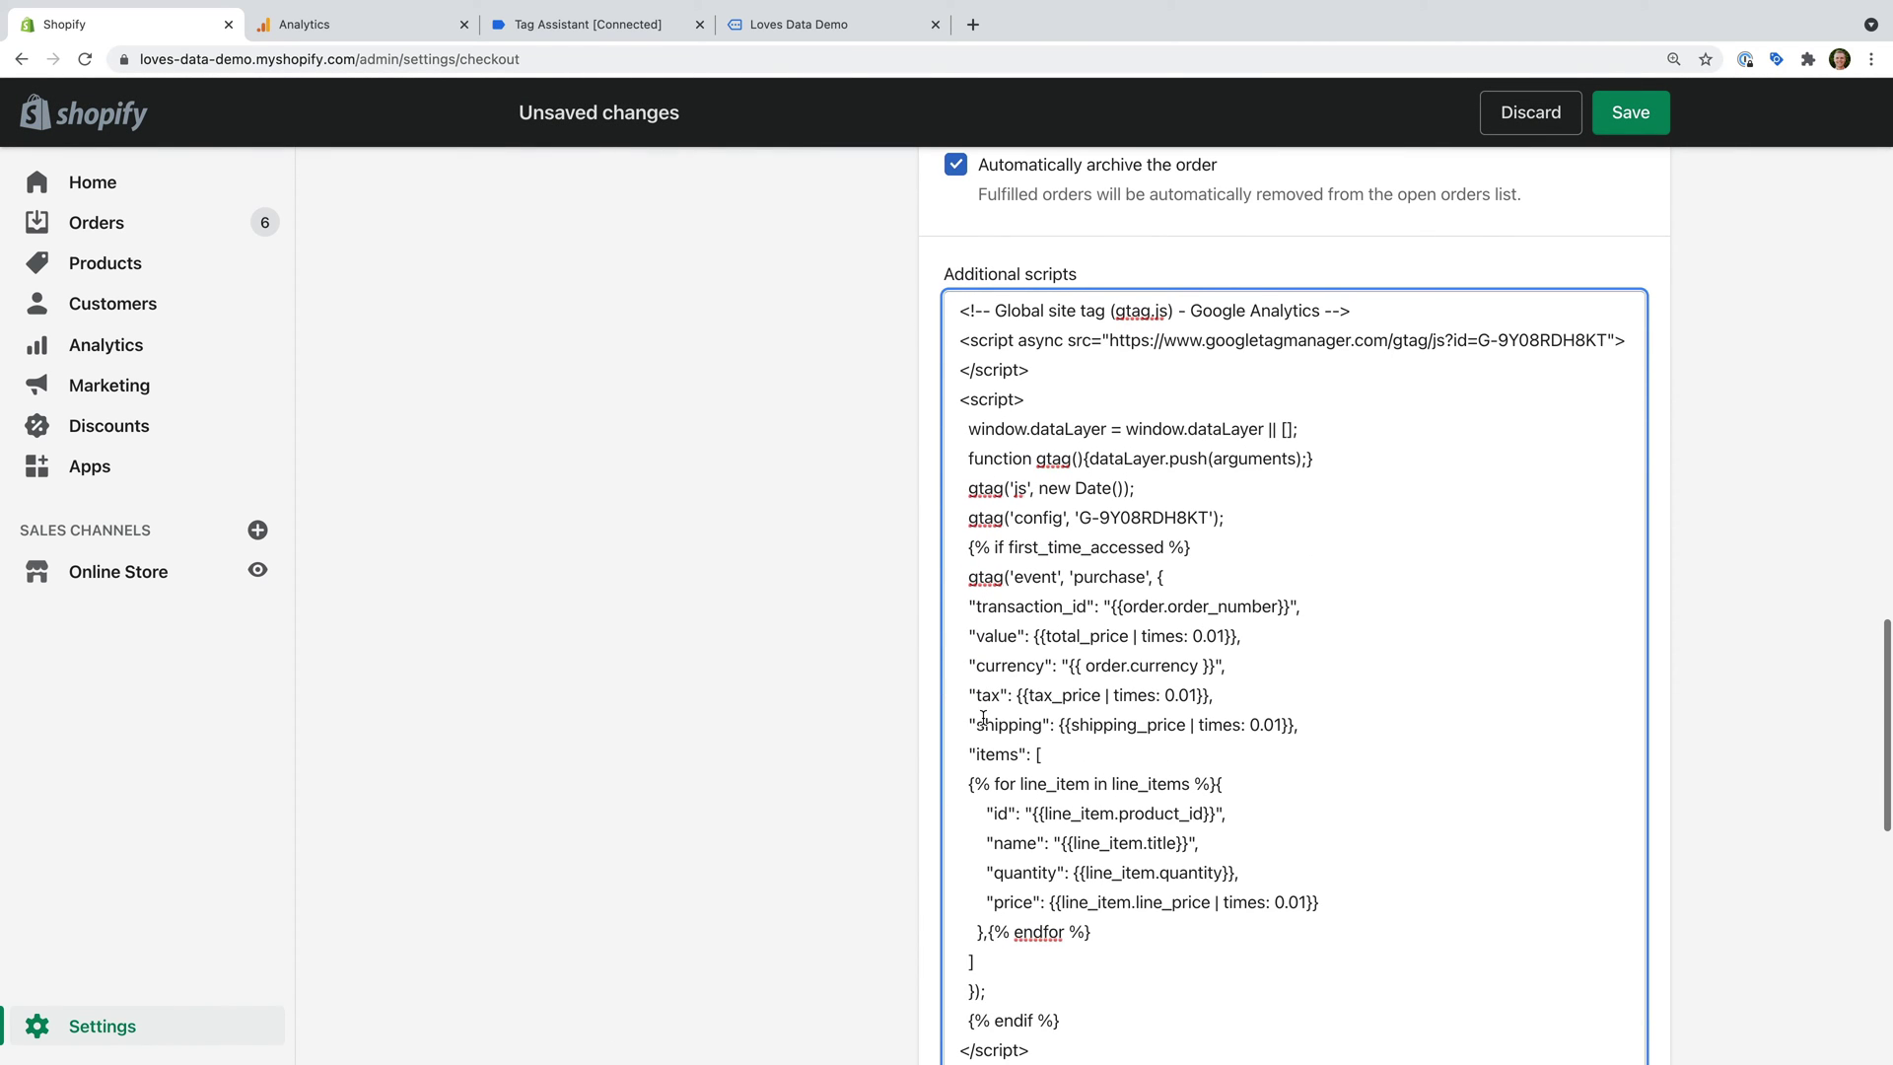
pyautogui.scroll(-1, 983, 717)
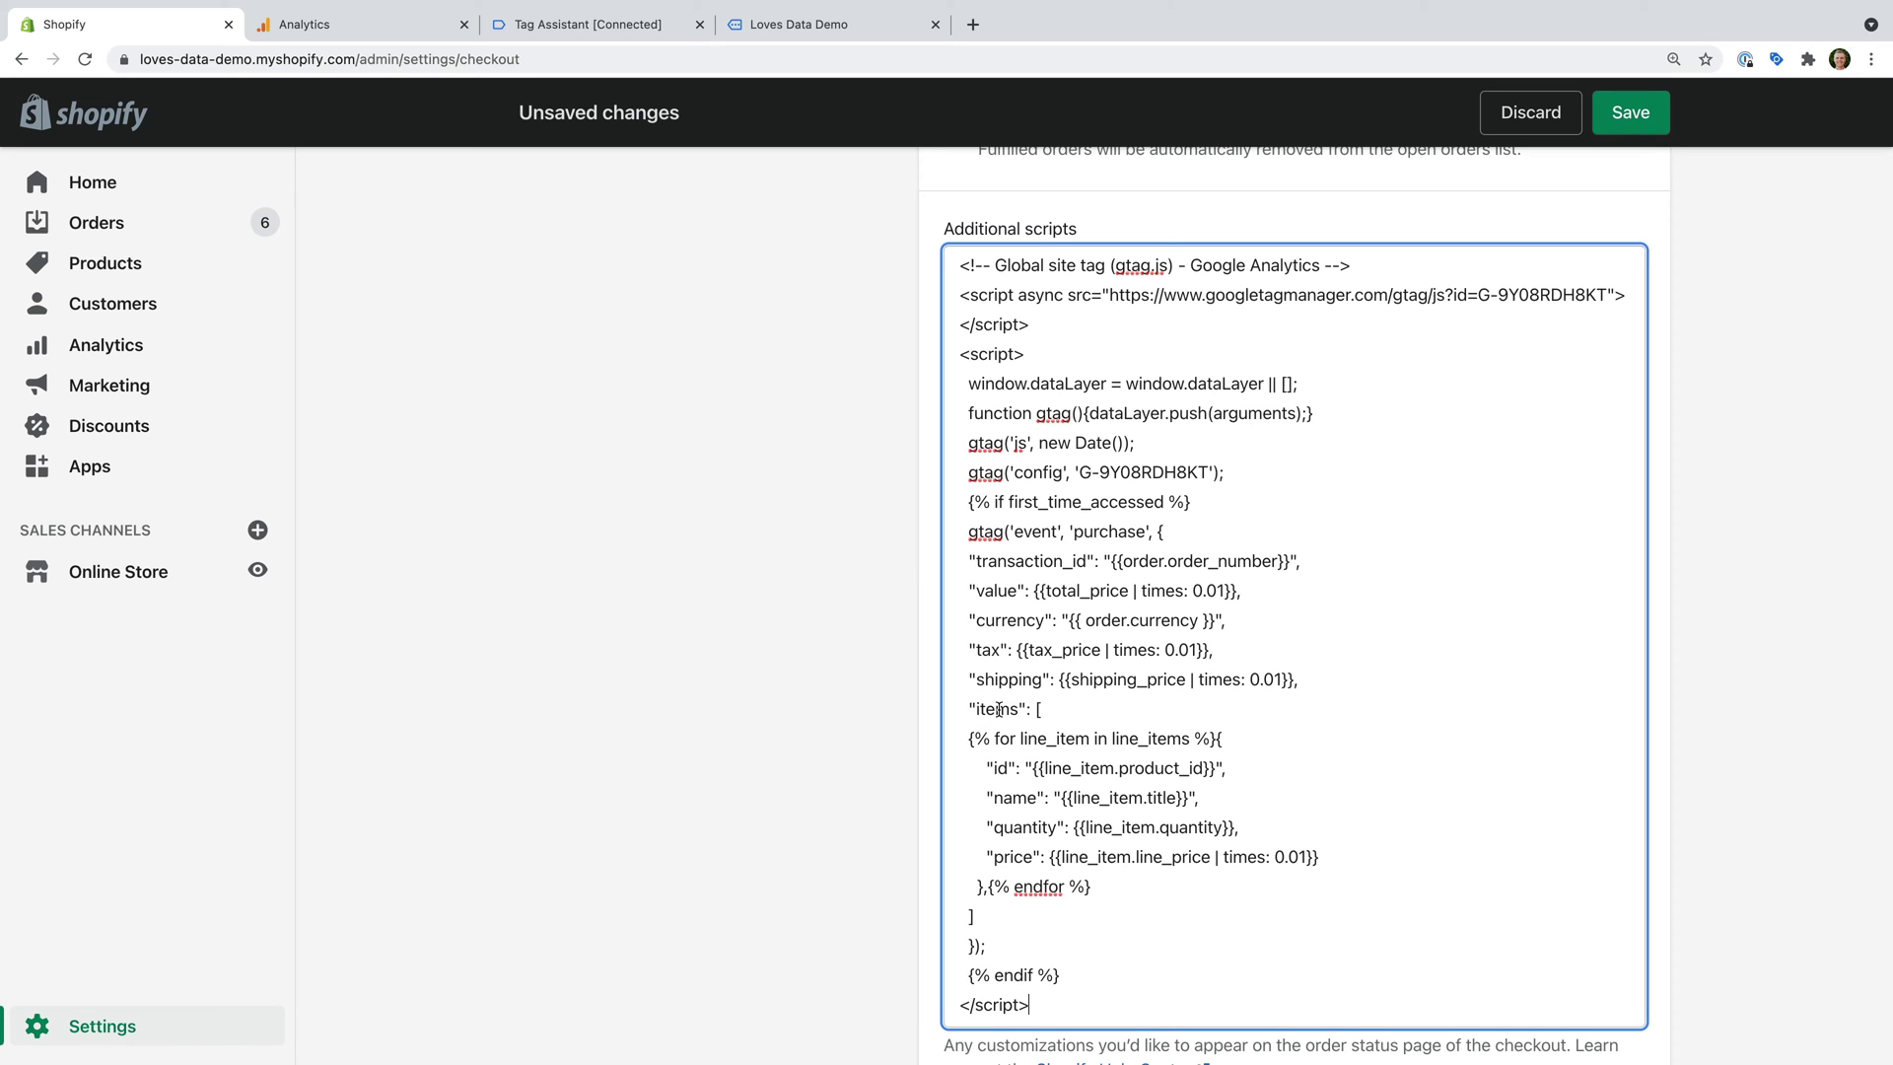
pyautogui.moveTo(1108, 561); pyautogui.dragTo(1294, 561)
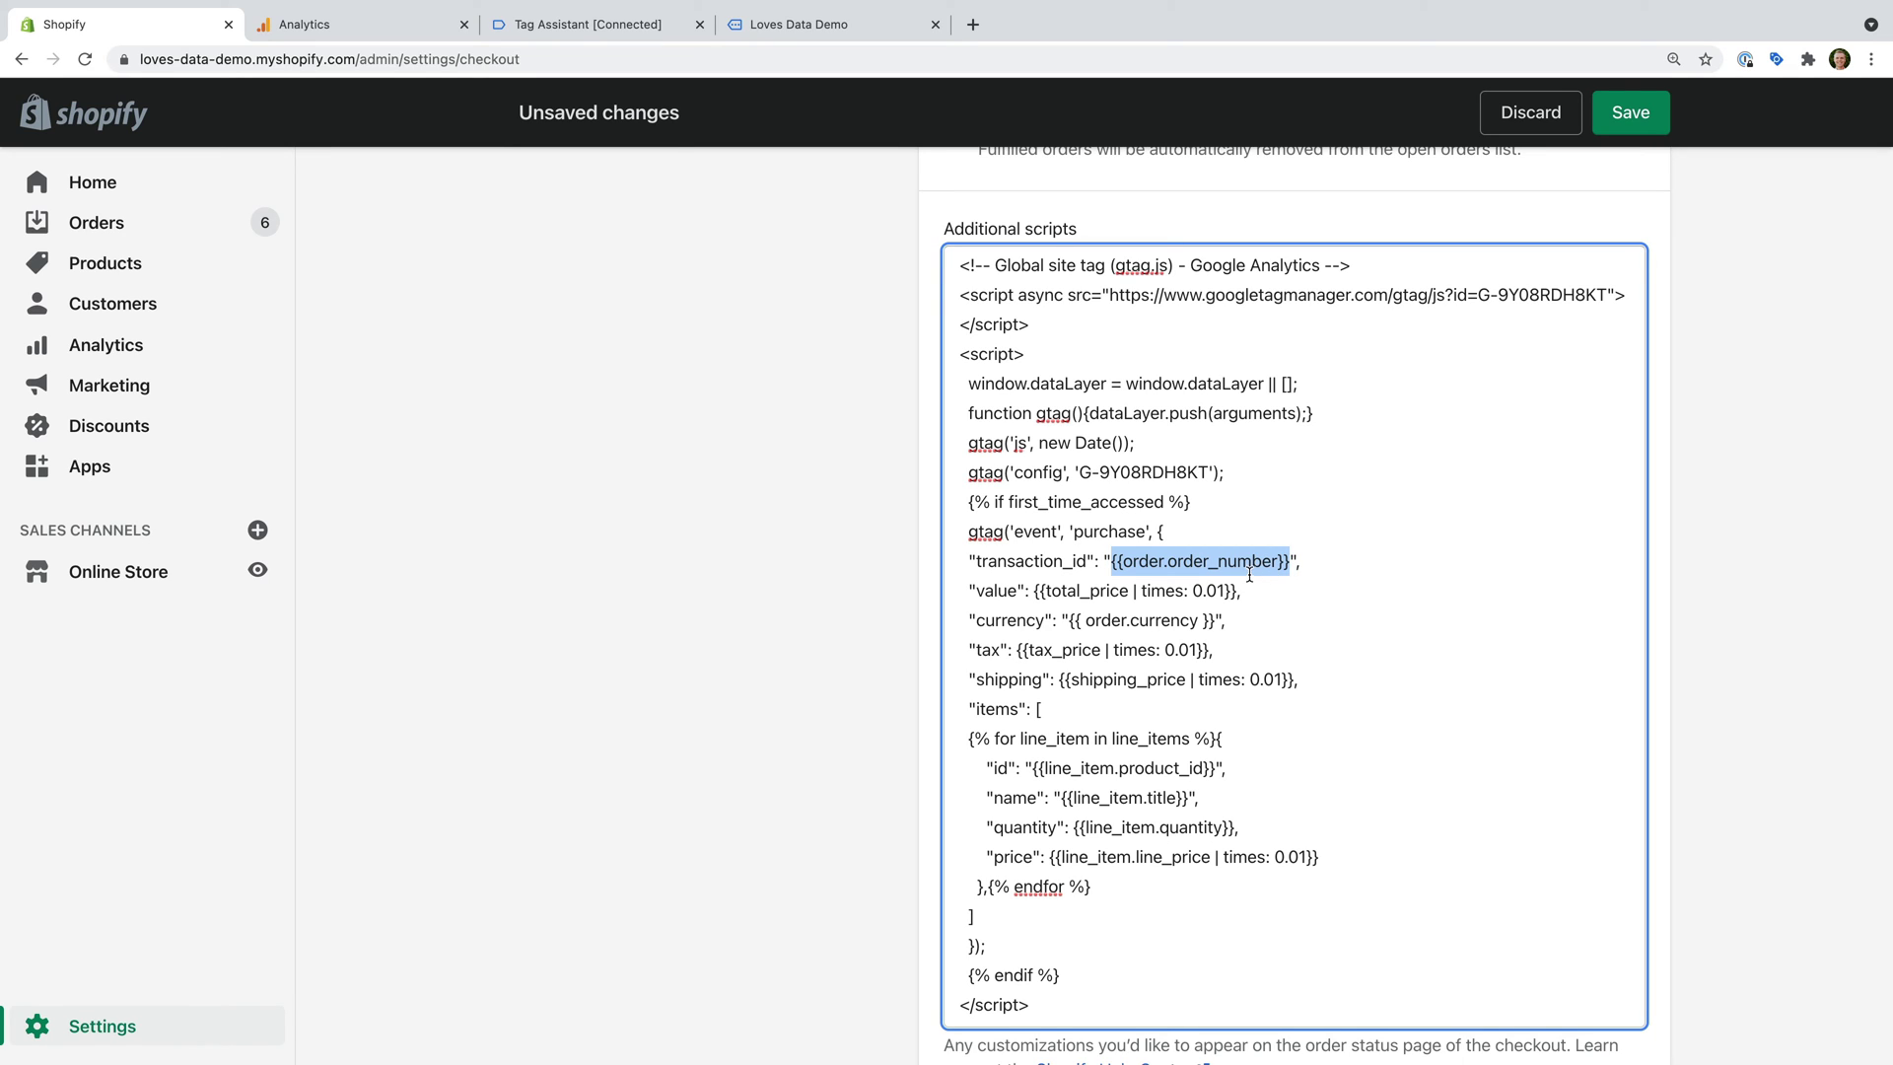
pyautogui.moveTo(1034, 590)
pyautogui.mouseDown()
pyautogui.moveTo(1127, 591)
pyautogui.moveTo(1198, 619)
pyautogui.mouseUp()
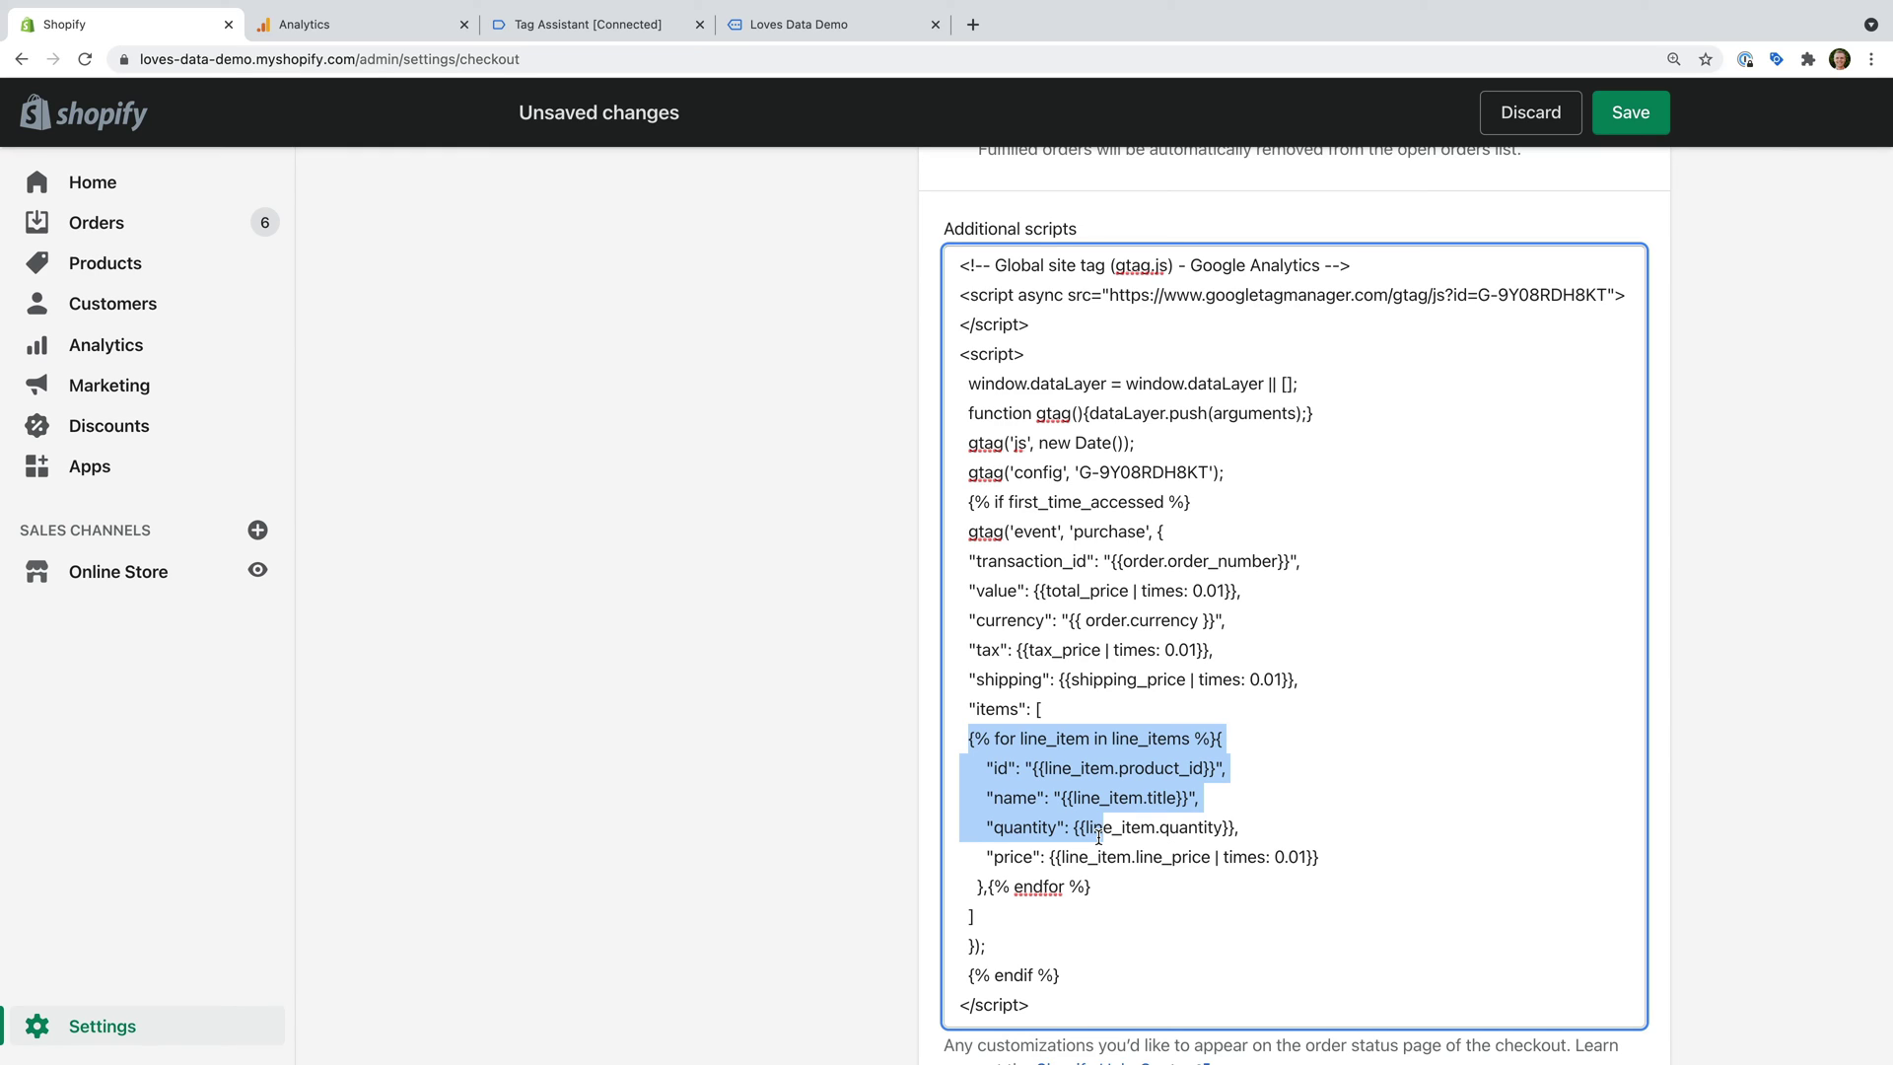
pyautogui.click(1621, 115)
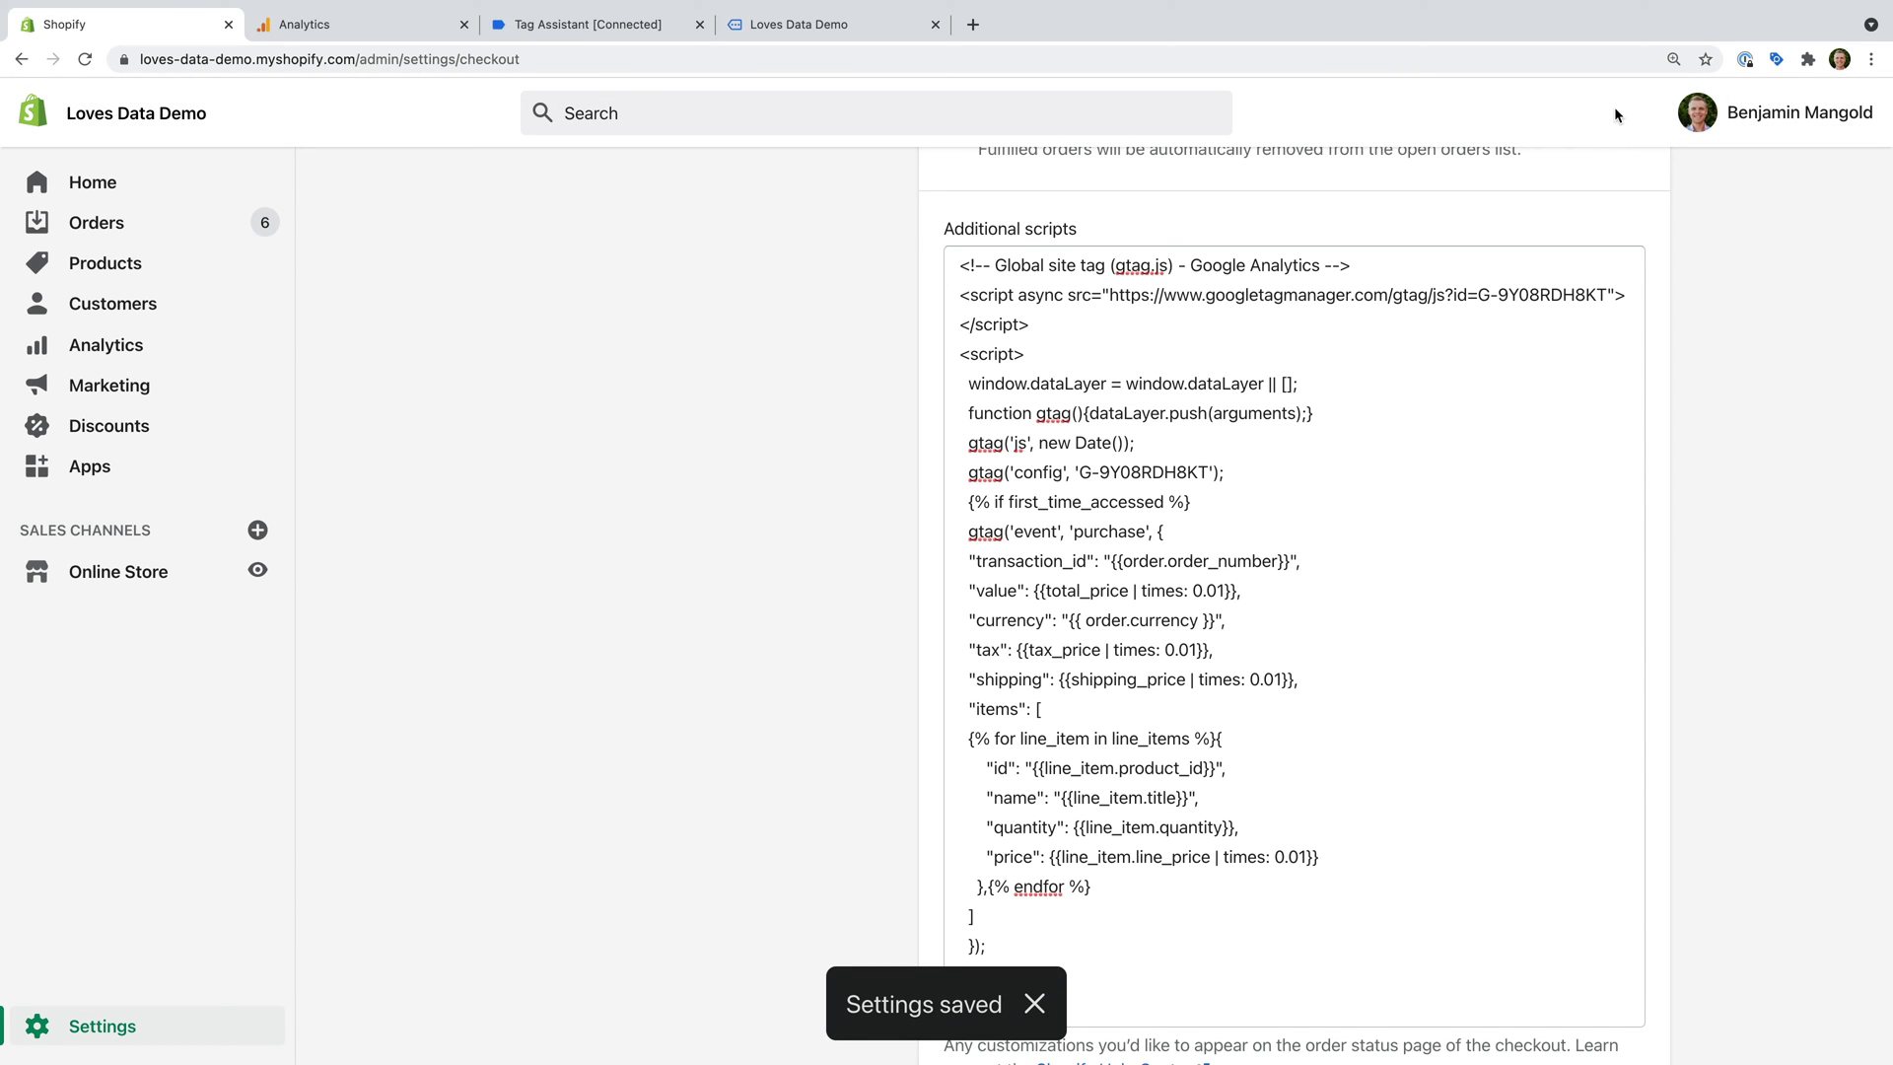
# Step: Add My test product to the cart from the storefront preview's Catalog
pyautogui.click(866, 29)
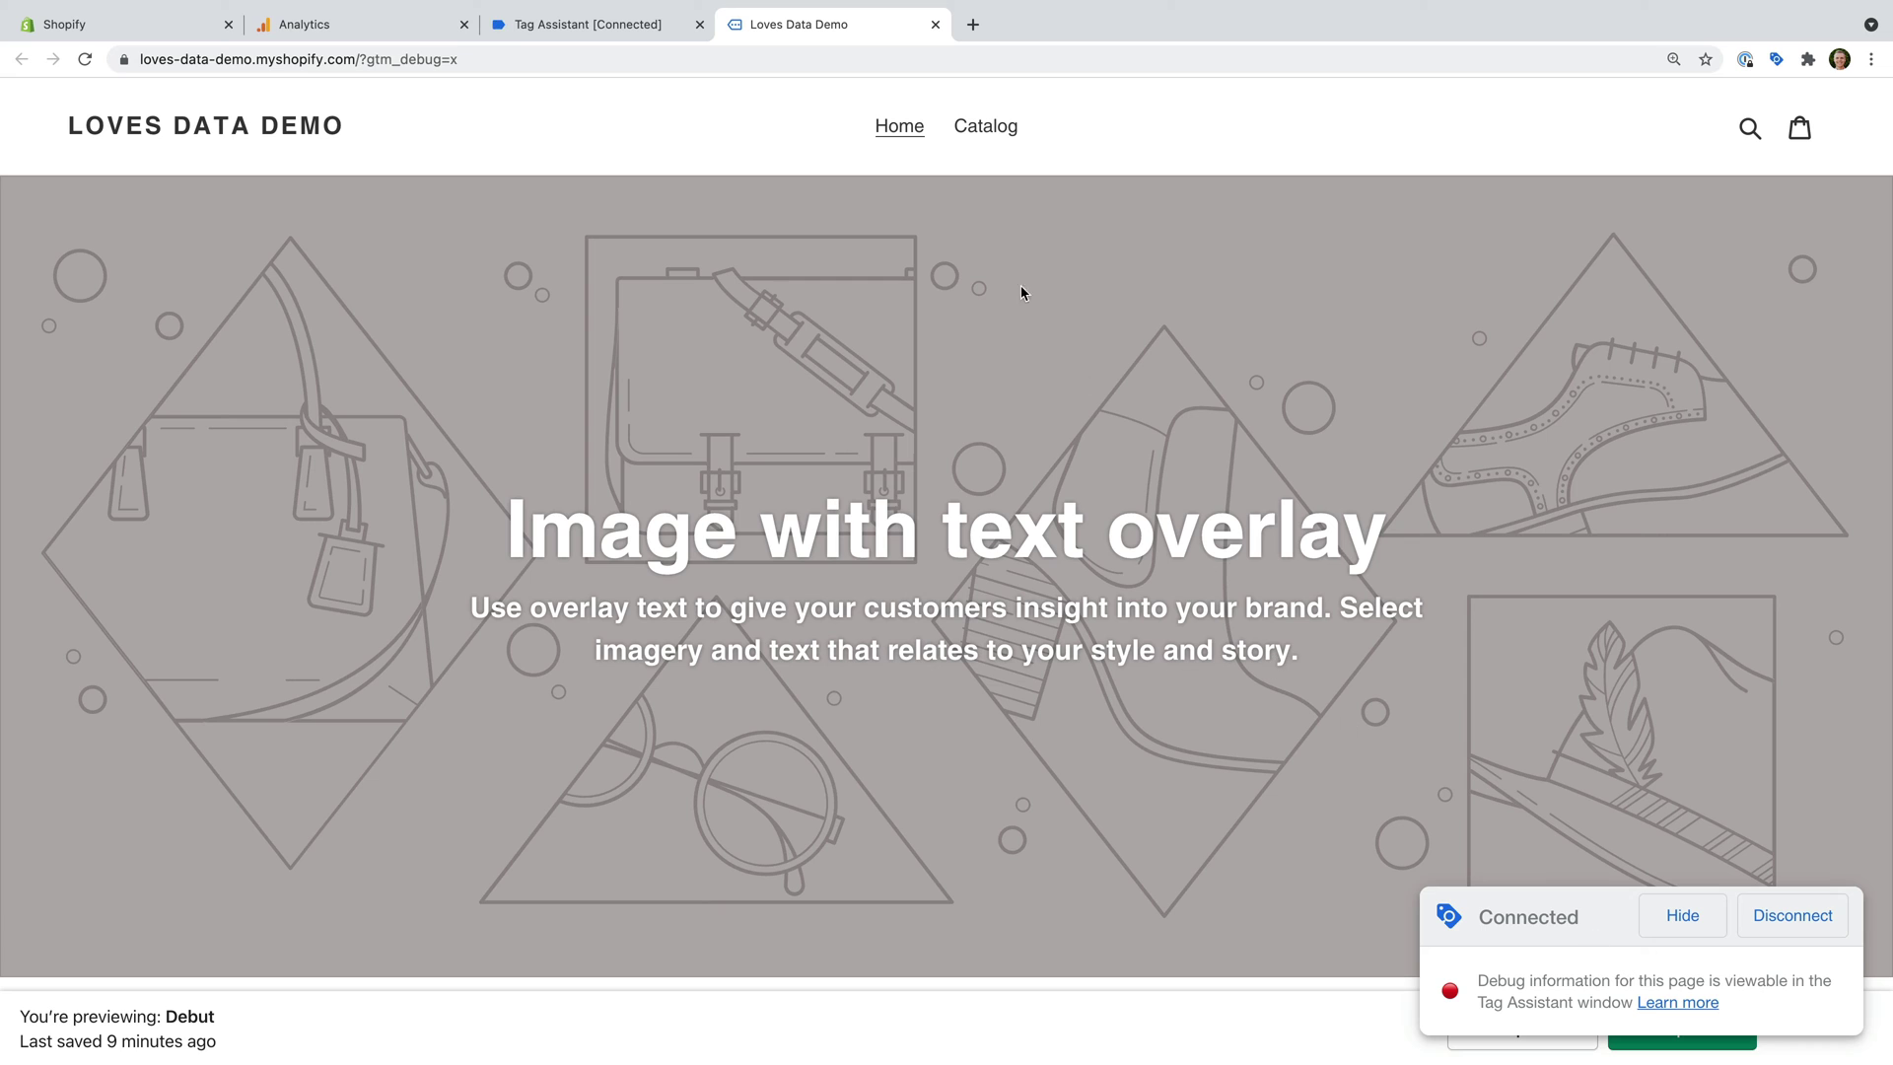
pyautogui.click(985, 127)
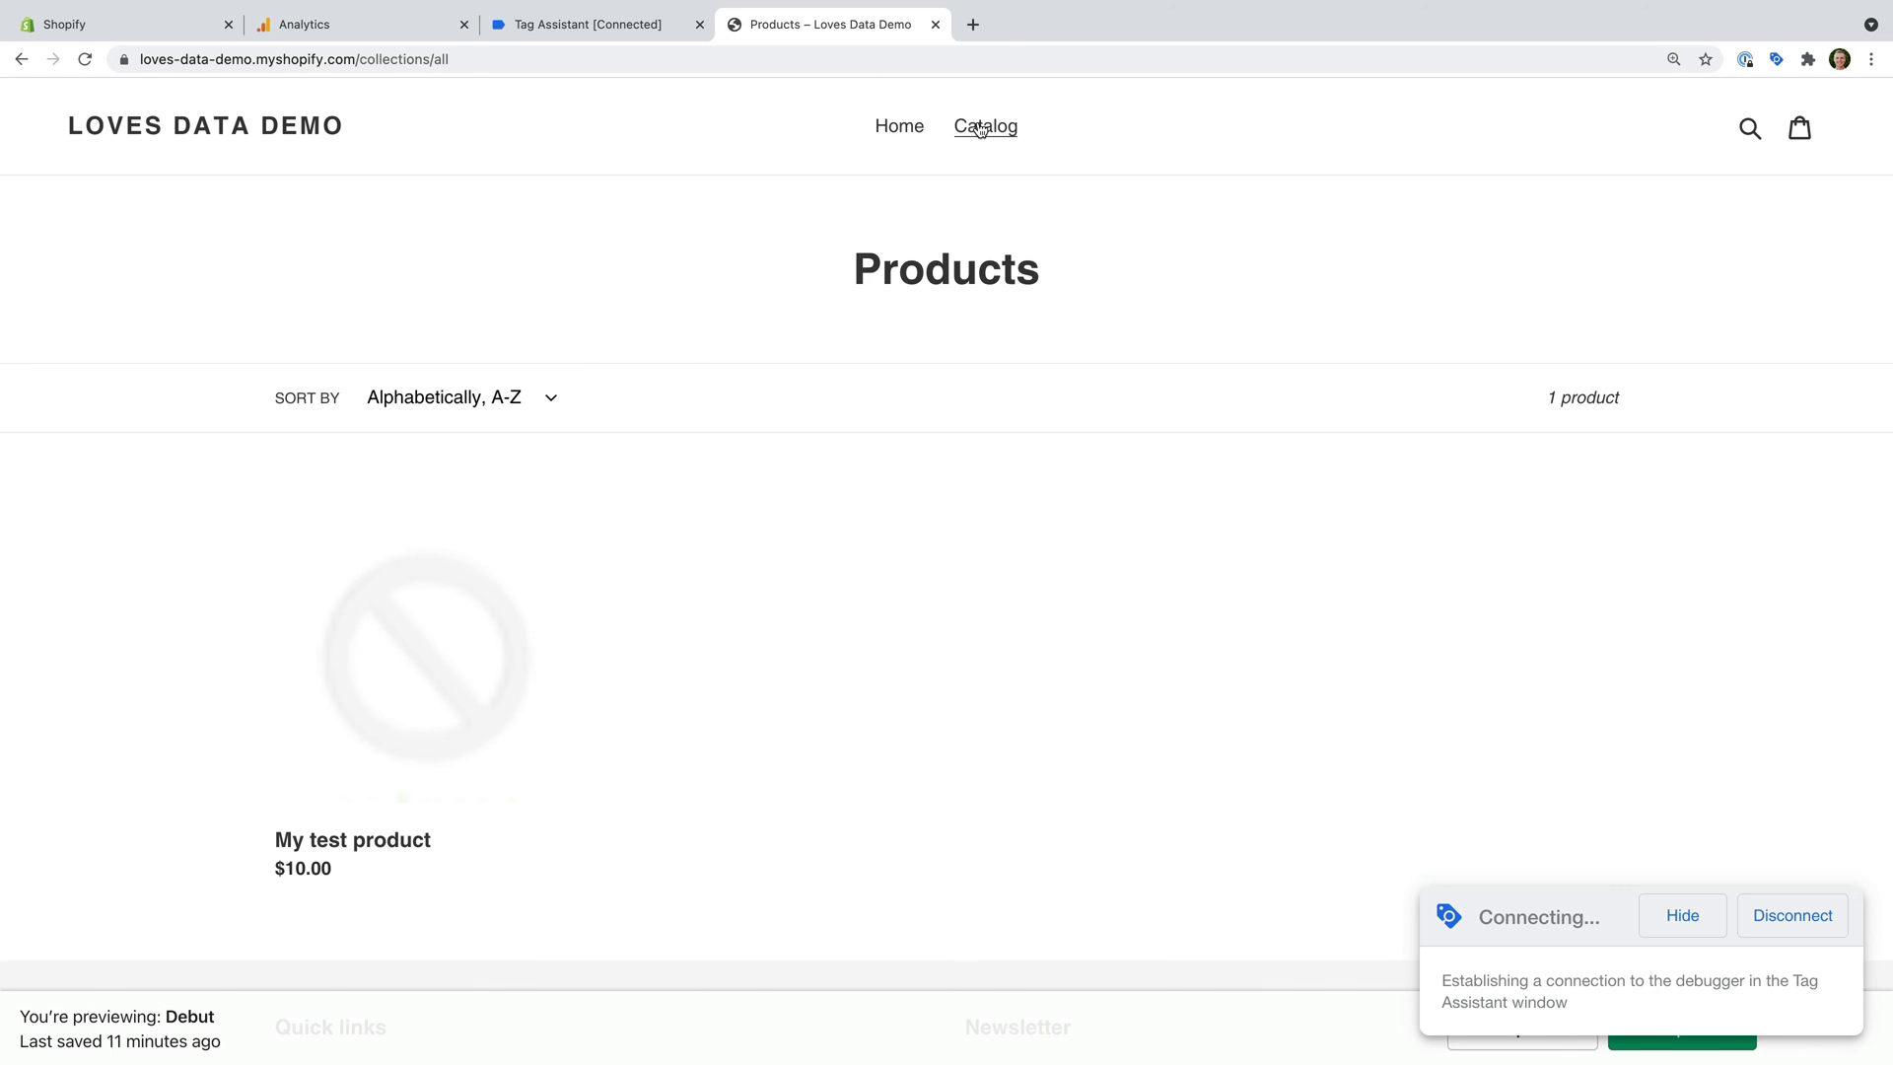
pyautogui.click(408, 617)
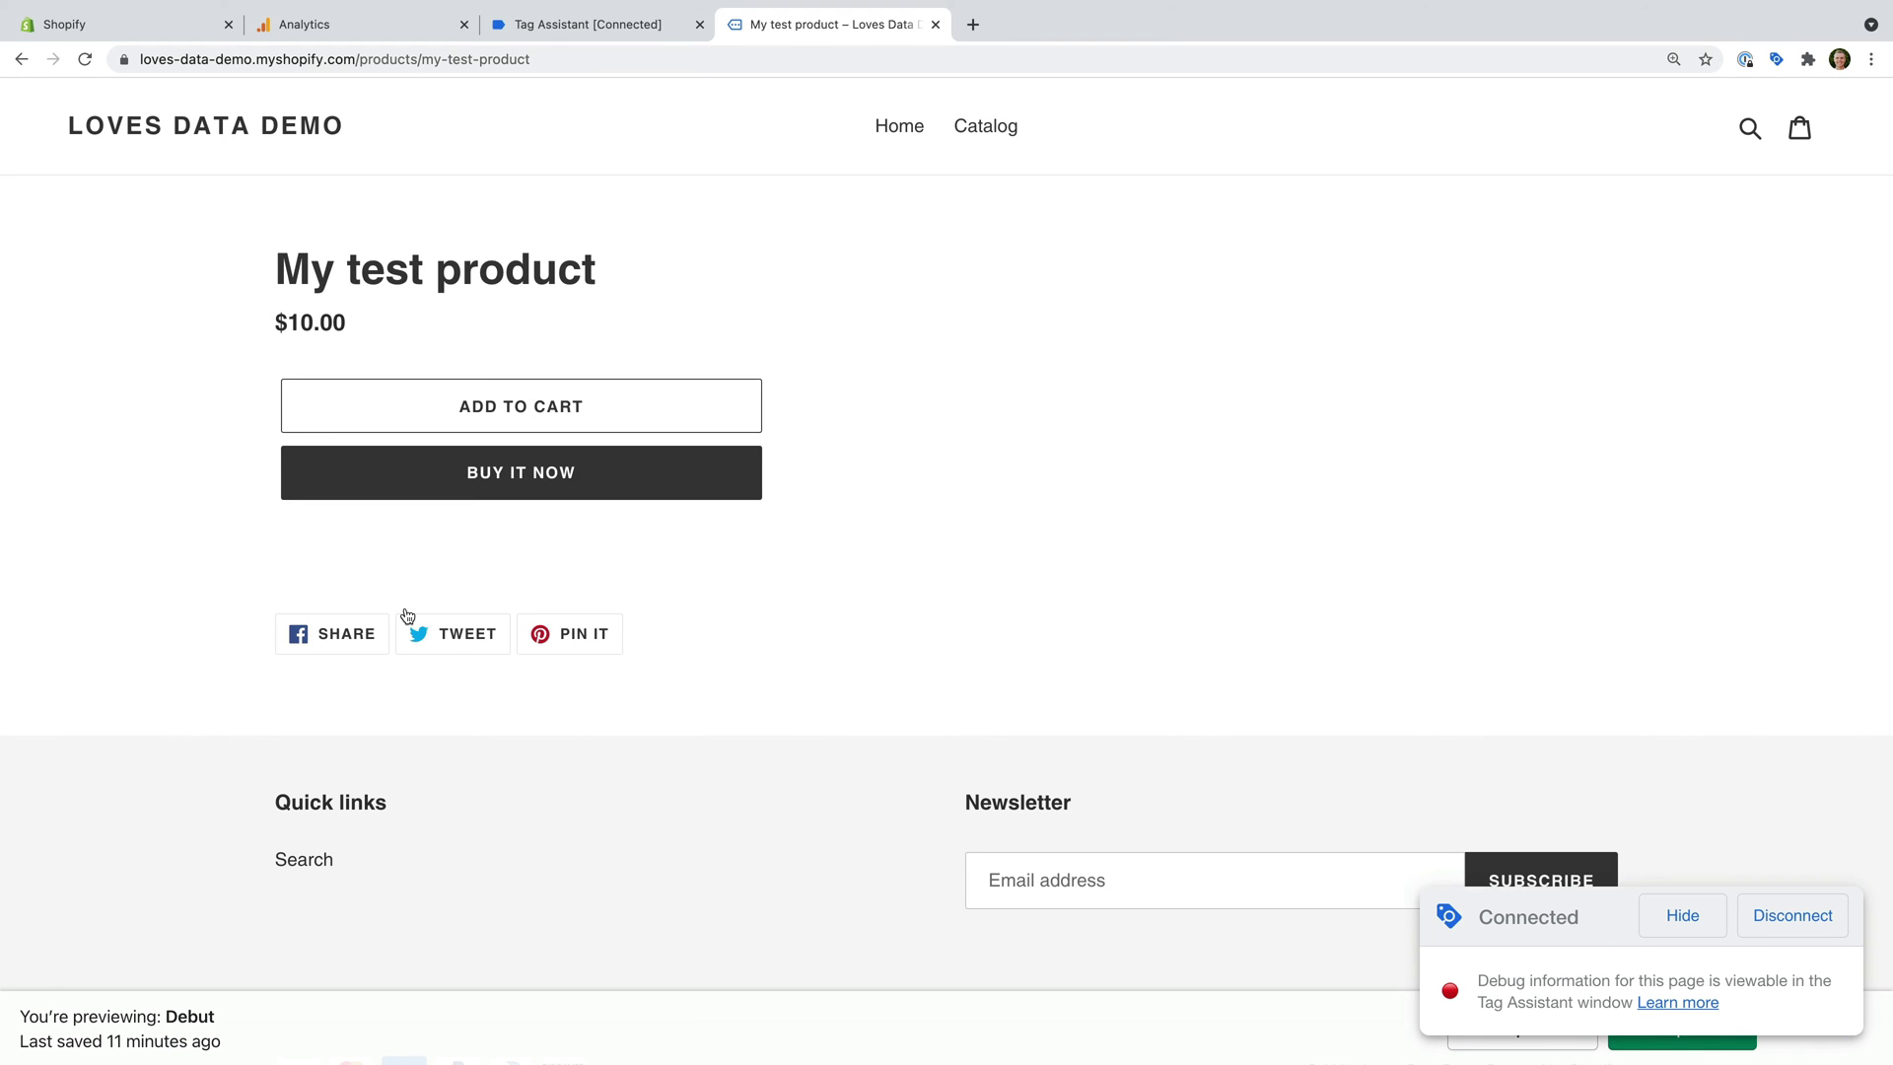
pyautogui.click(642, 406)
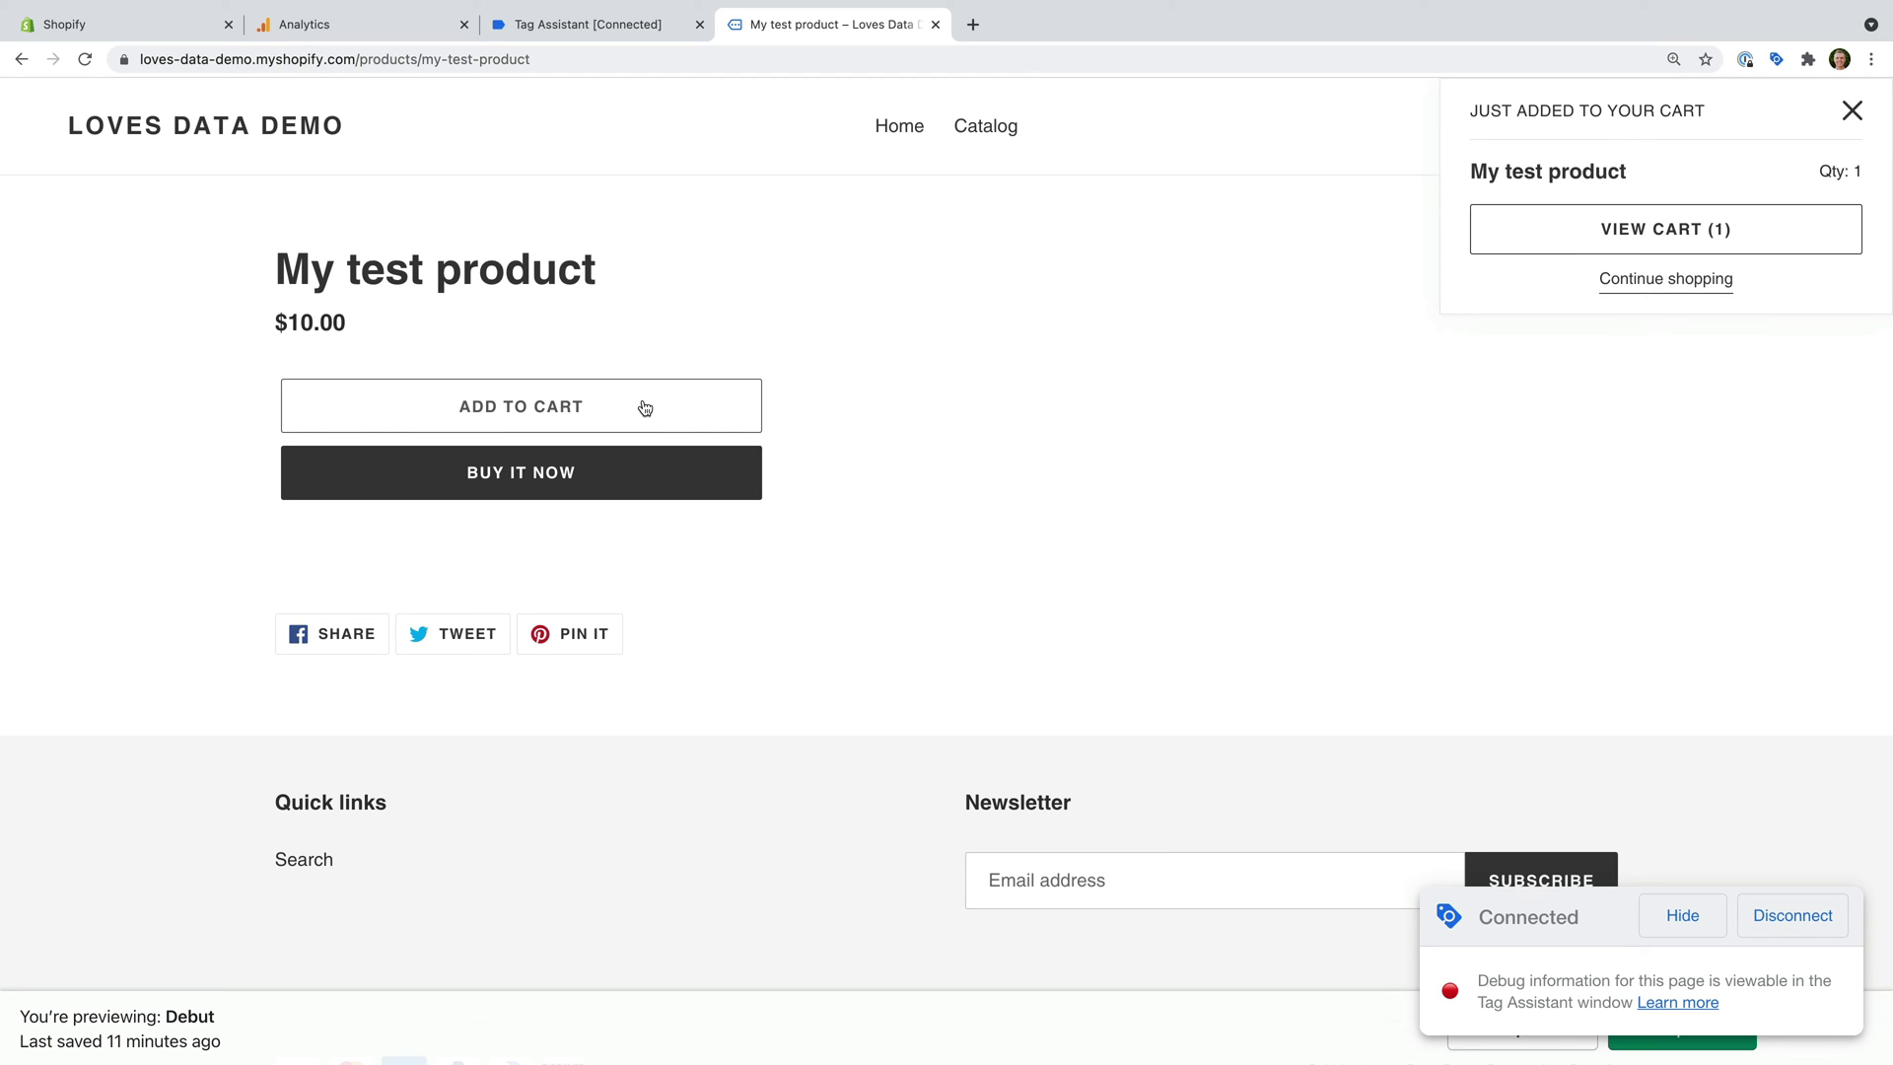
# Step: Dismiss Tag Assistant's connection prompt and view the My test product page's Page View hit
pyautogui.click(638, 29)
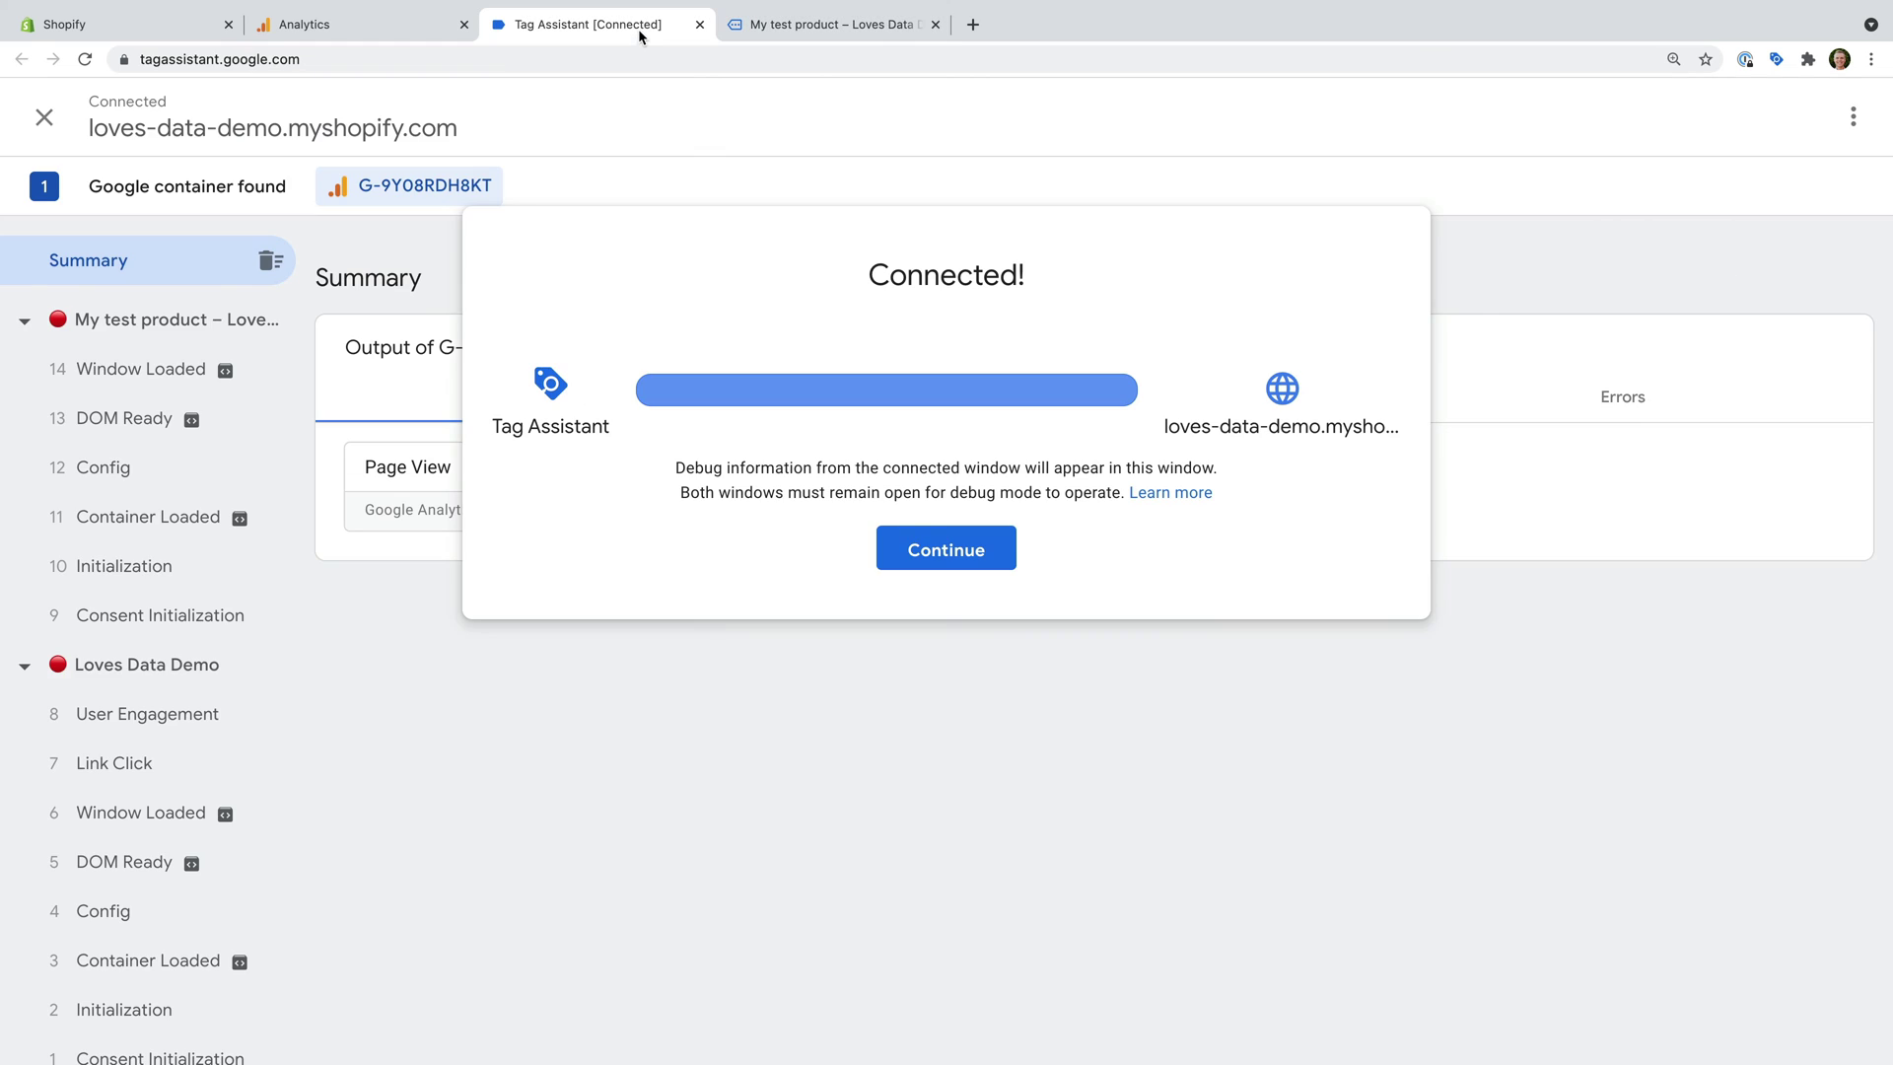
pyautogui.click(918, 550)
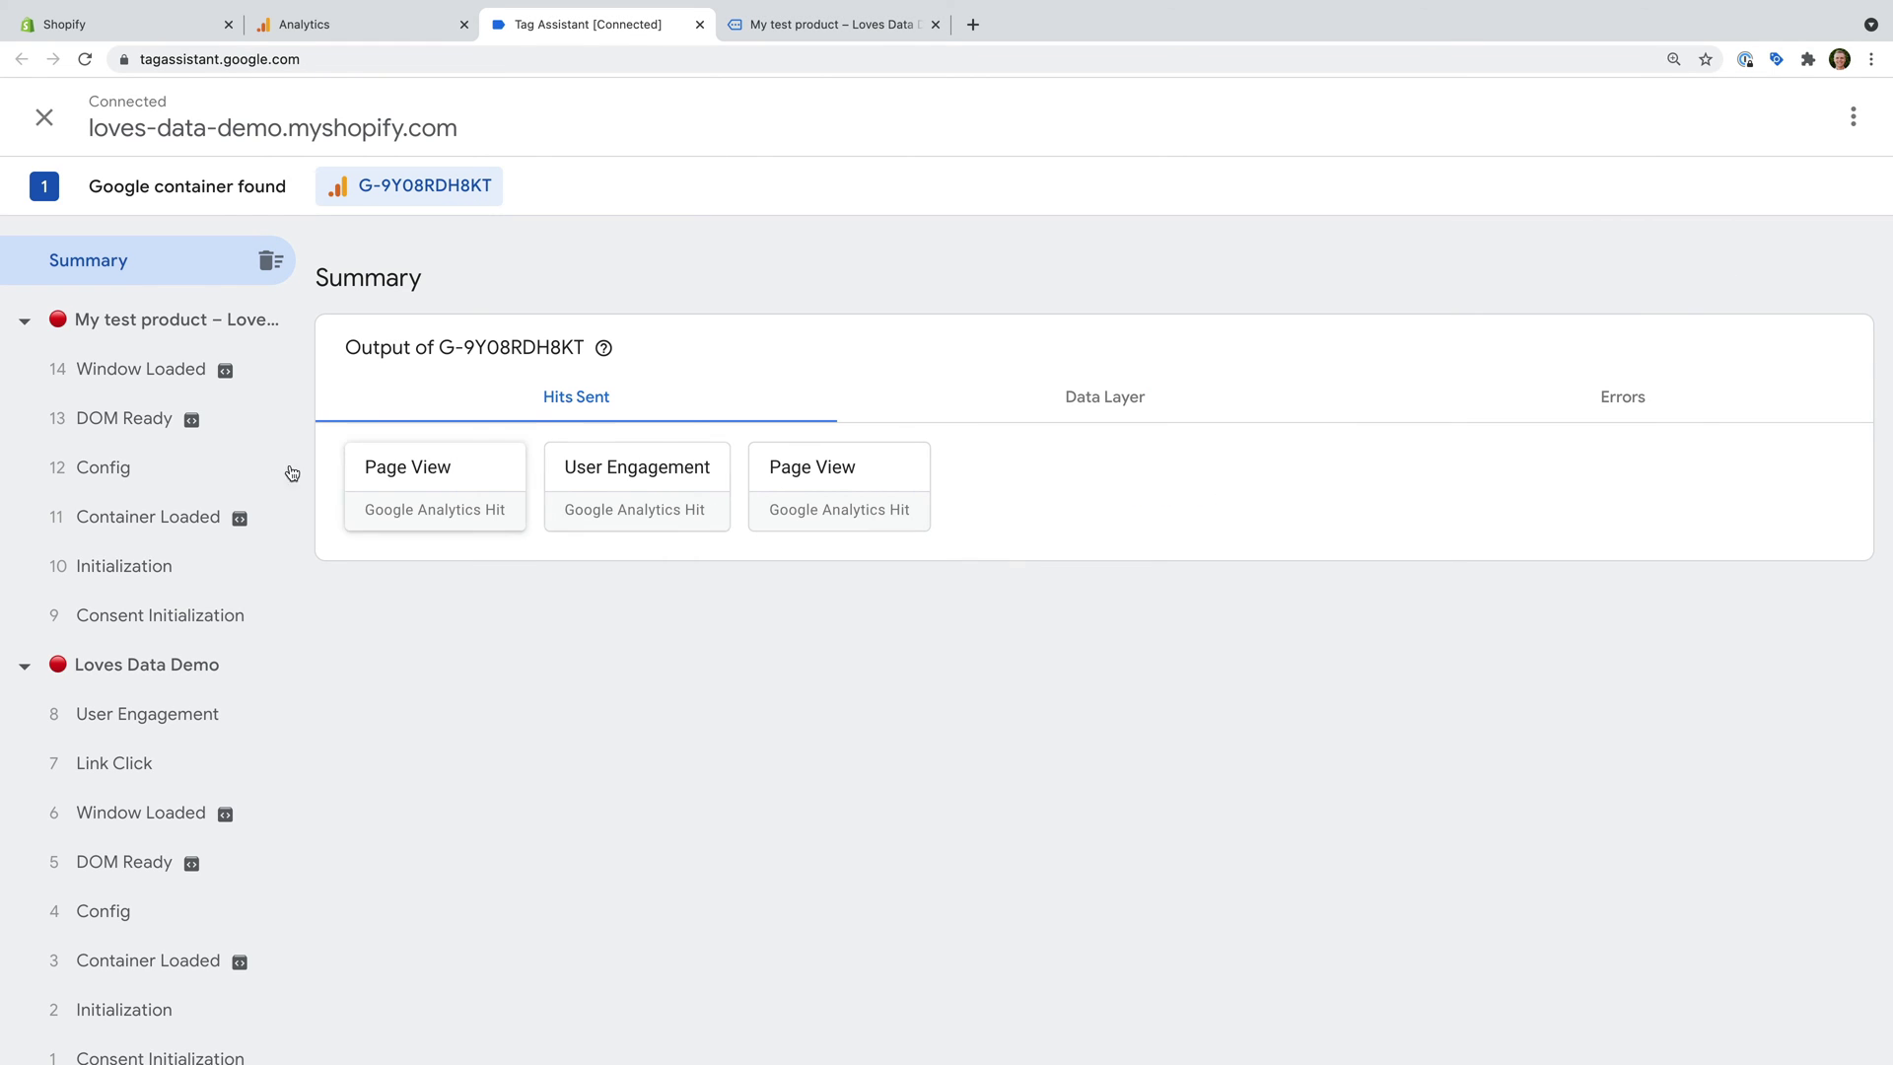
pyautogui.click(127, 321)
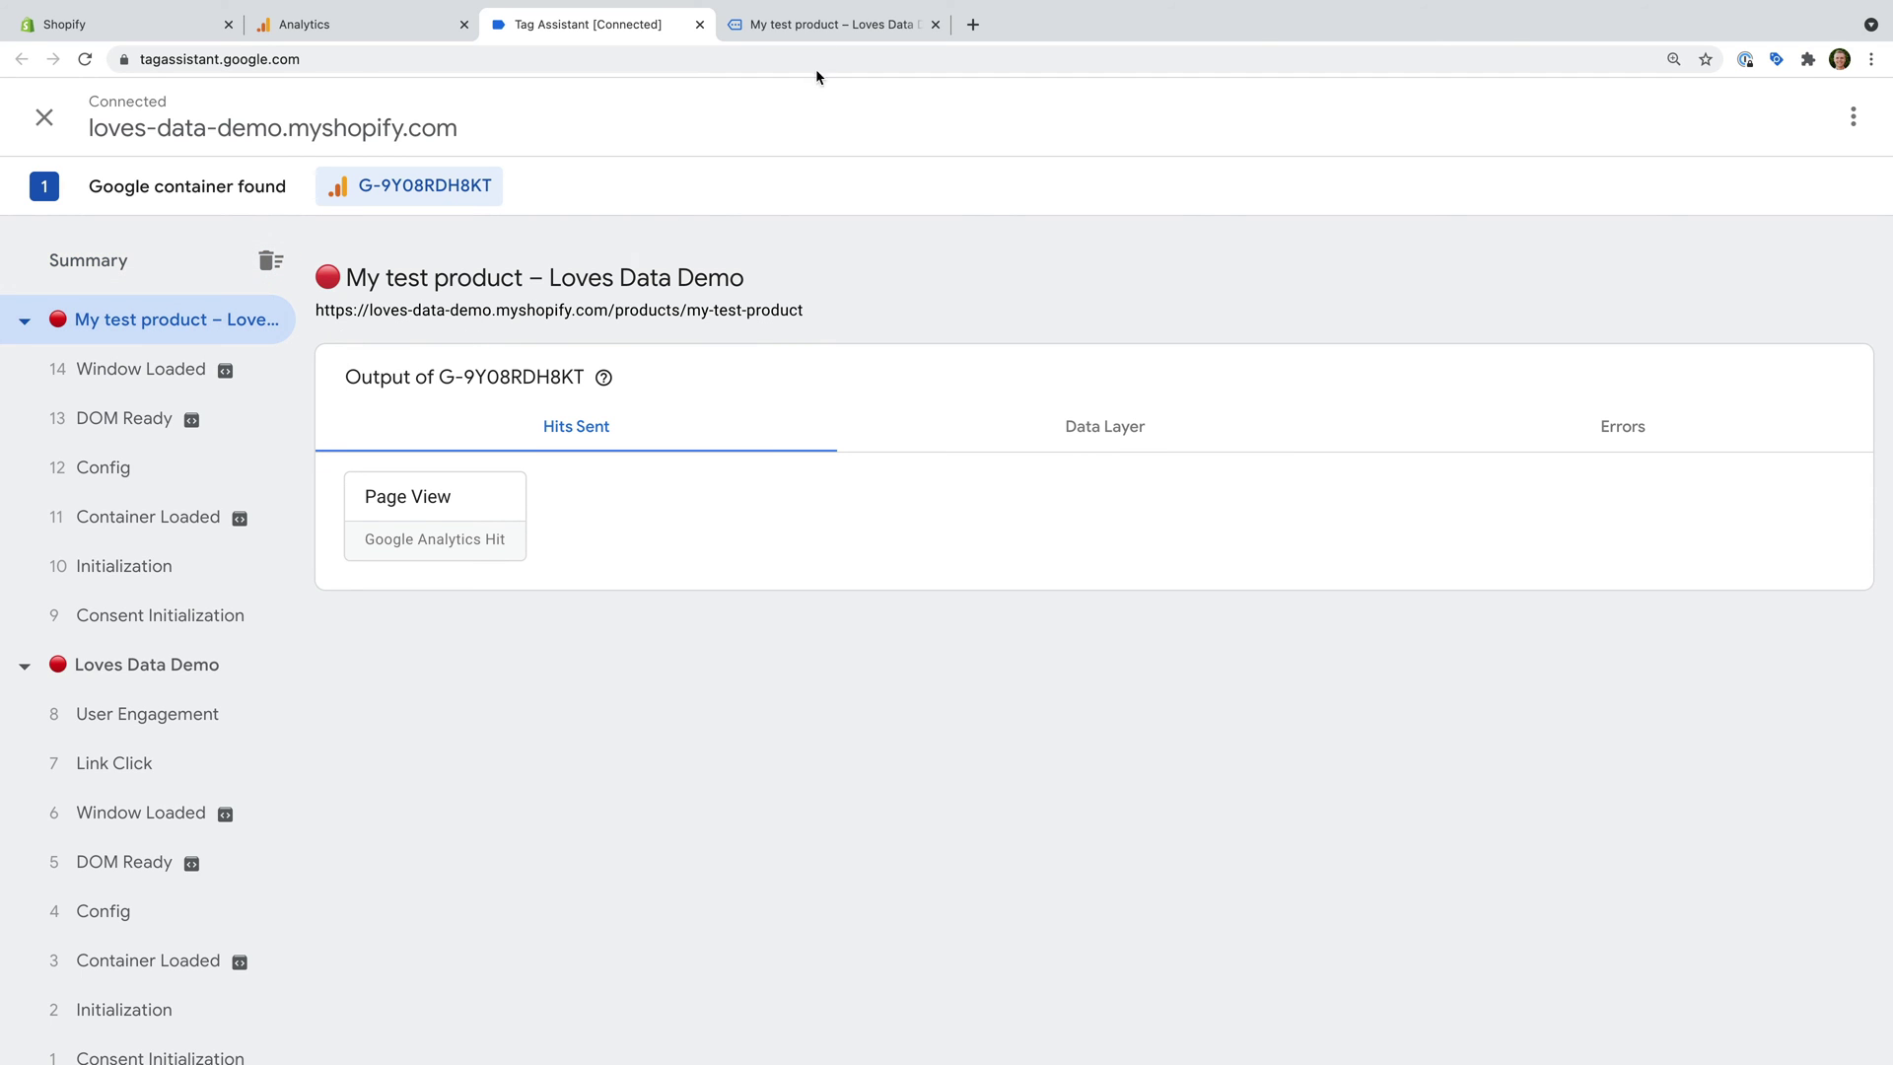
# Step: Go from the product page to the cart and enter the shipping first and last name
pyautogui.click(828, 24)
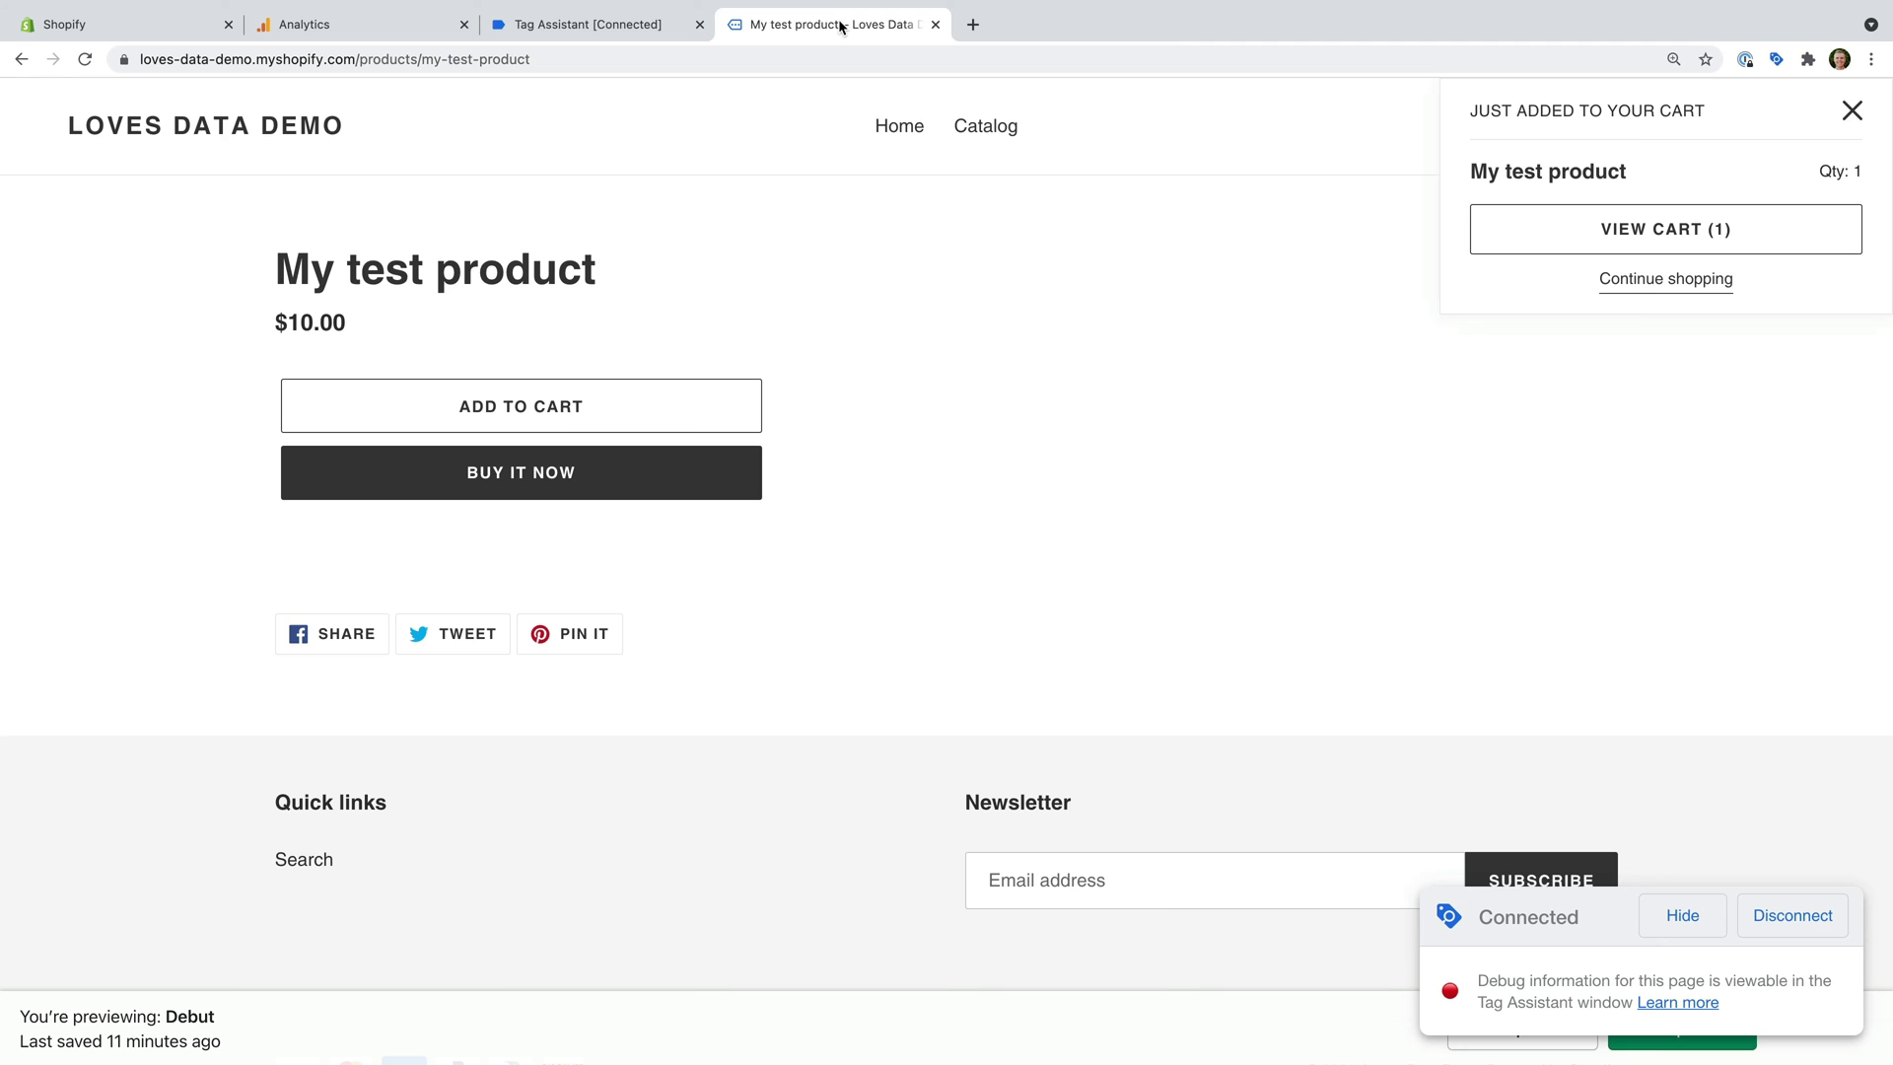
pyautogui.click(1558, 229)
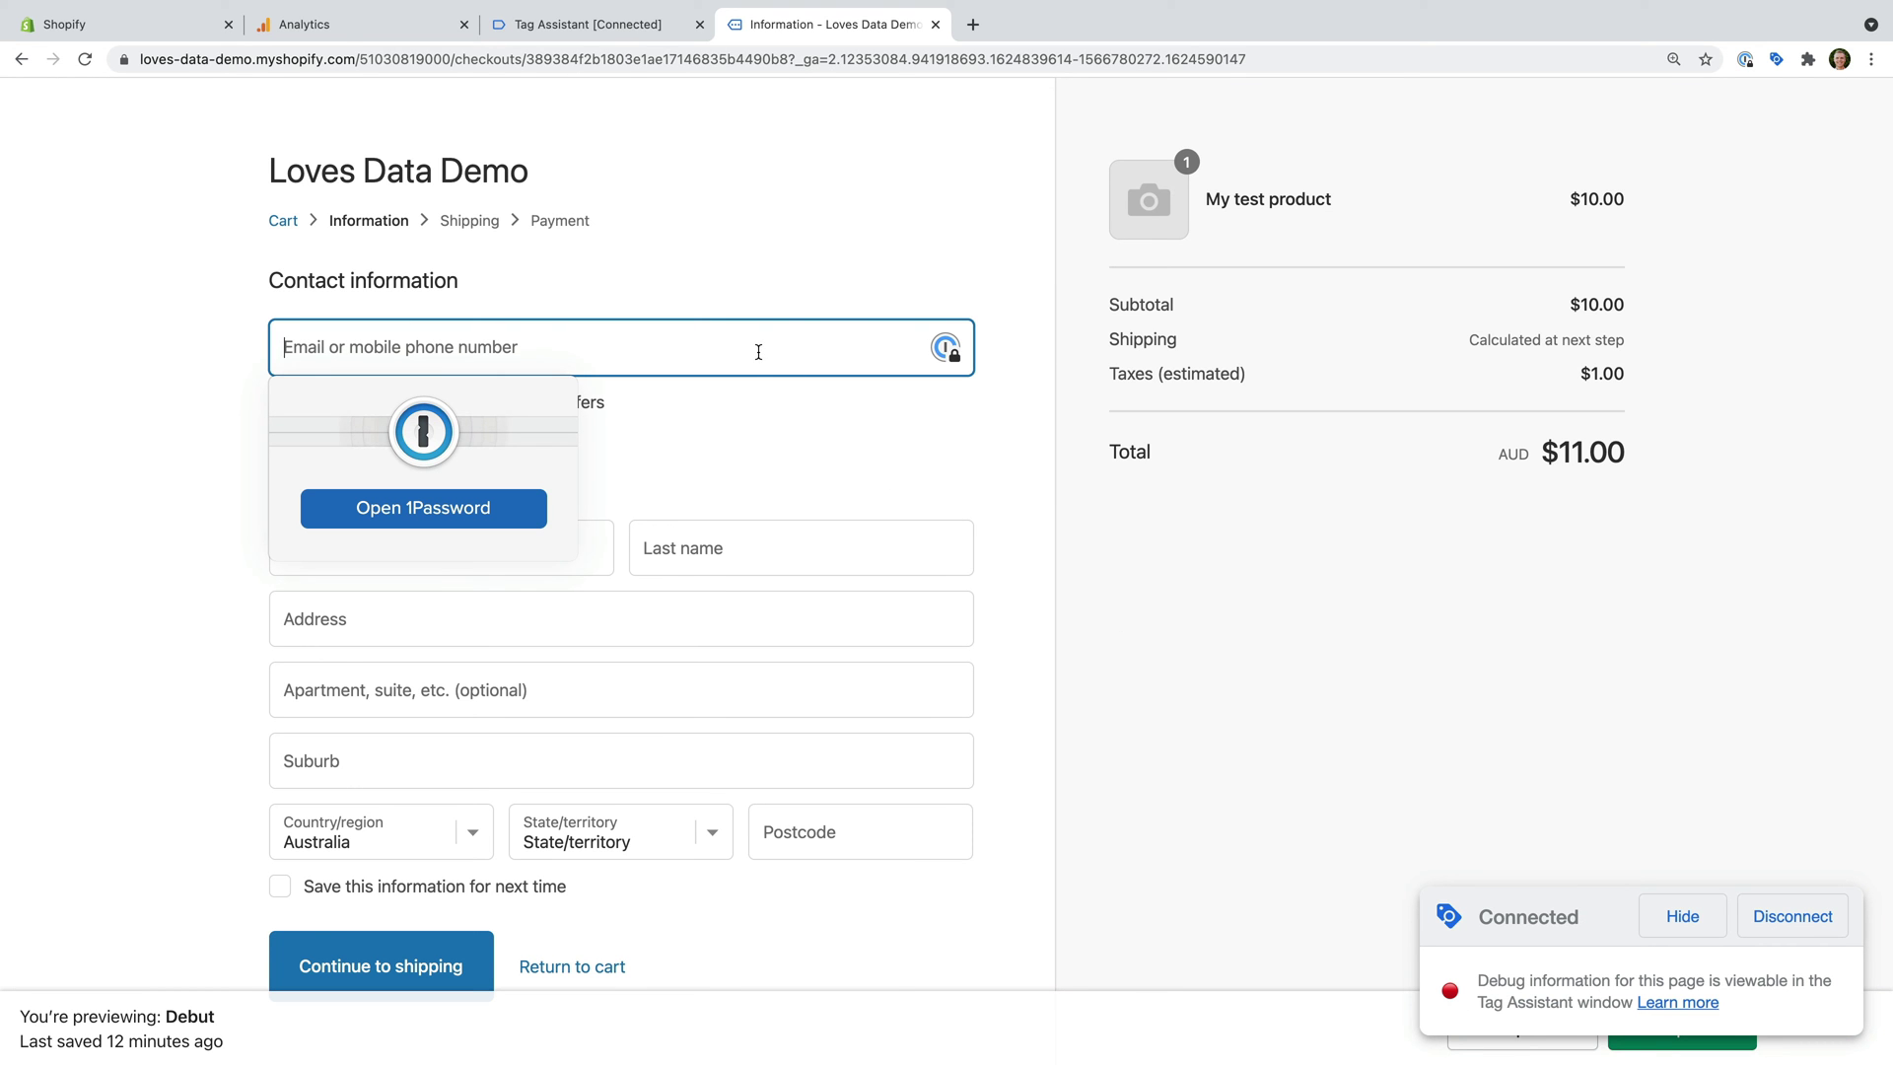
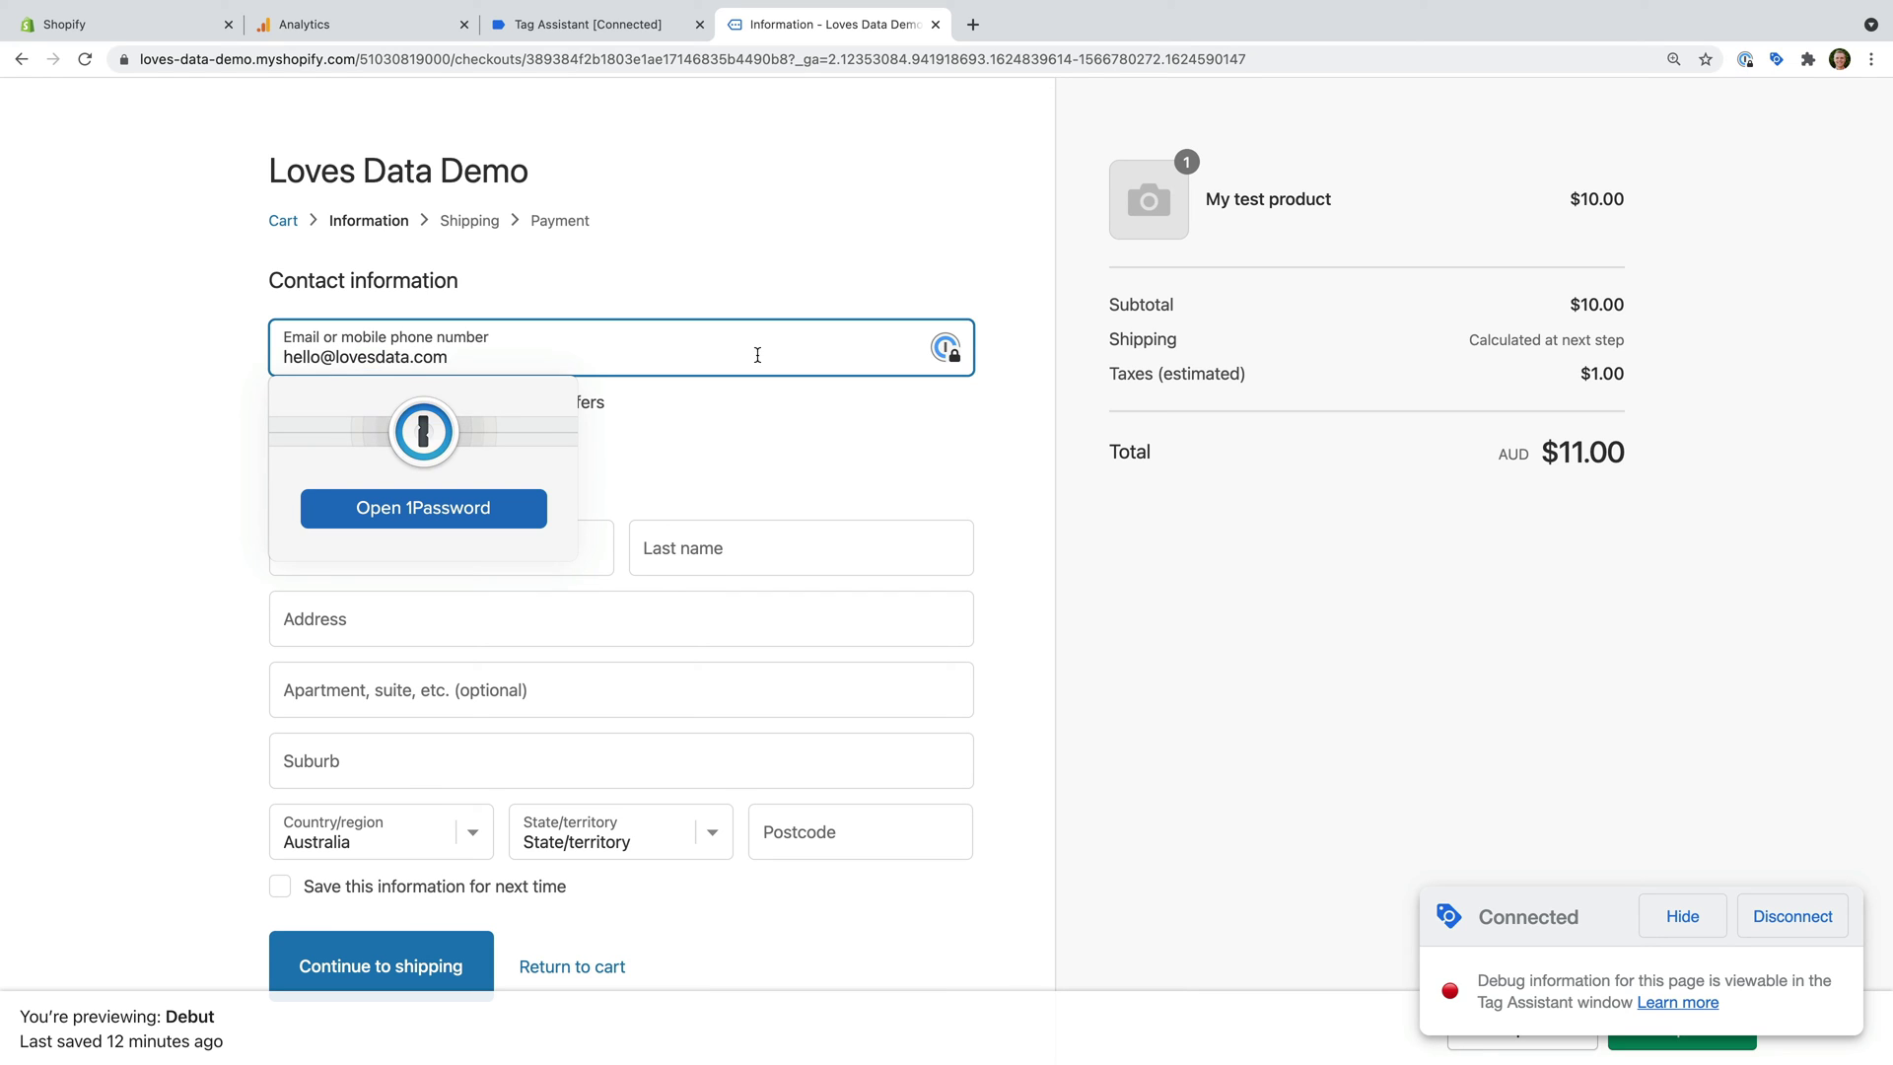
pyautogui.click(441, 548)
pyautogui.write('Benjamin')
pyautogui.press('Tab')
pyautogui.write('Mangold')
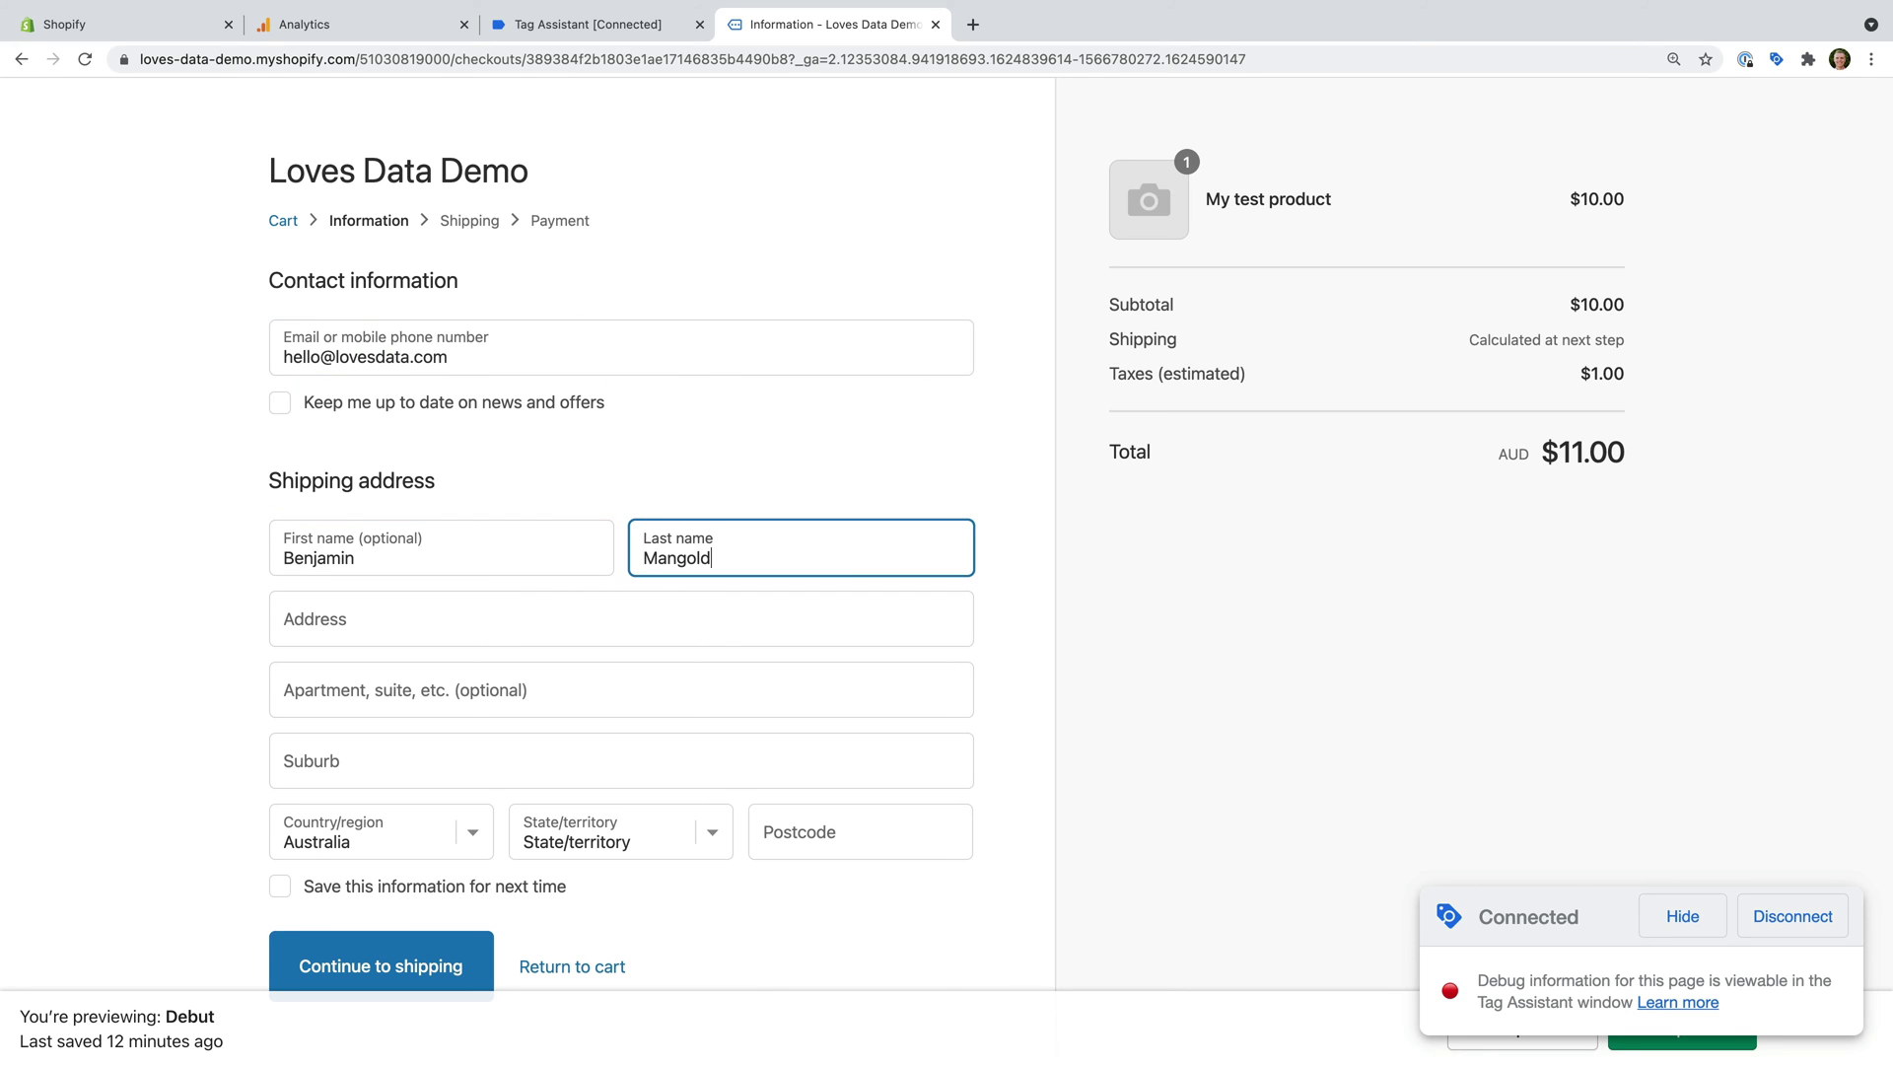
# Step: Enter street address, suburb, New South Wales and postcode 2000, then continue to shipping
pyautogui.click(538, 637)
pyautogui.write('Sydney')
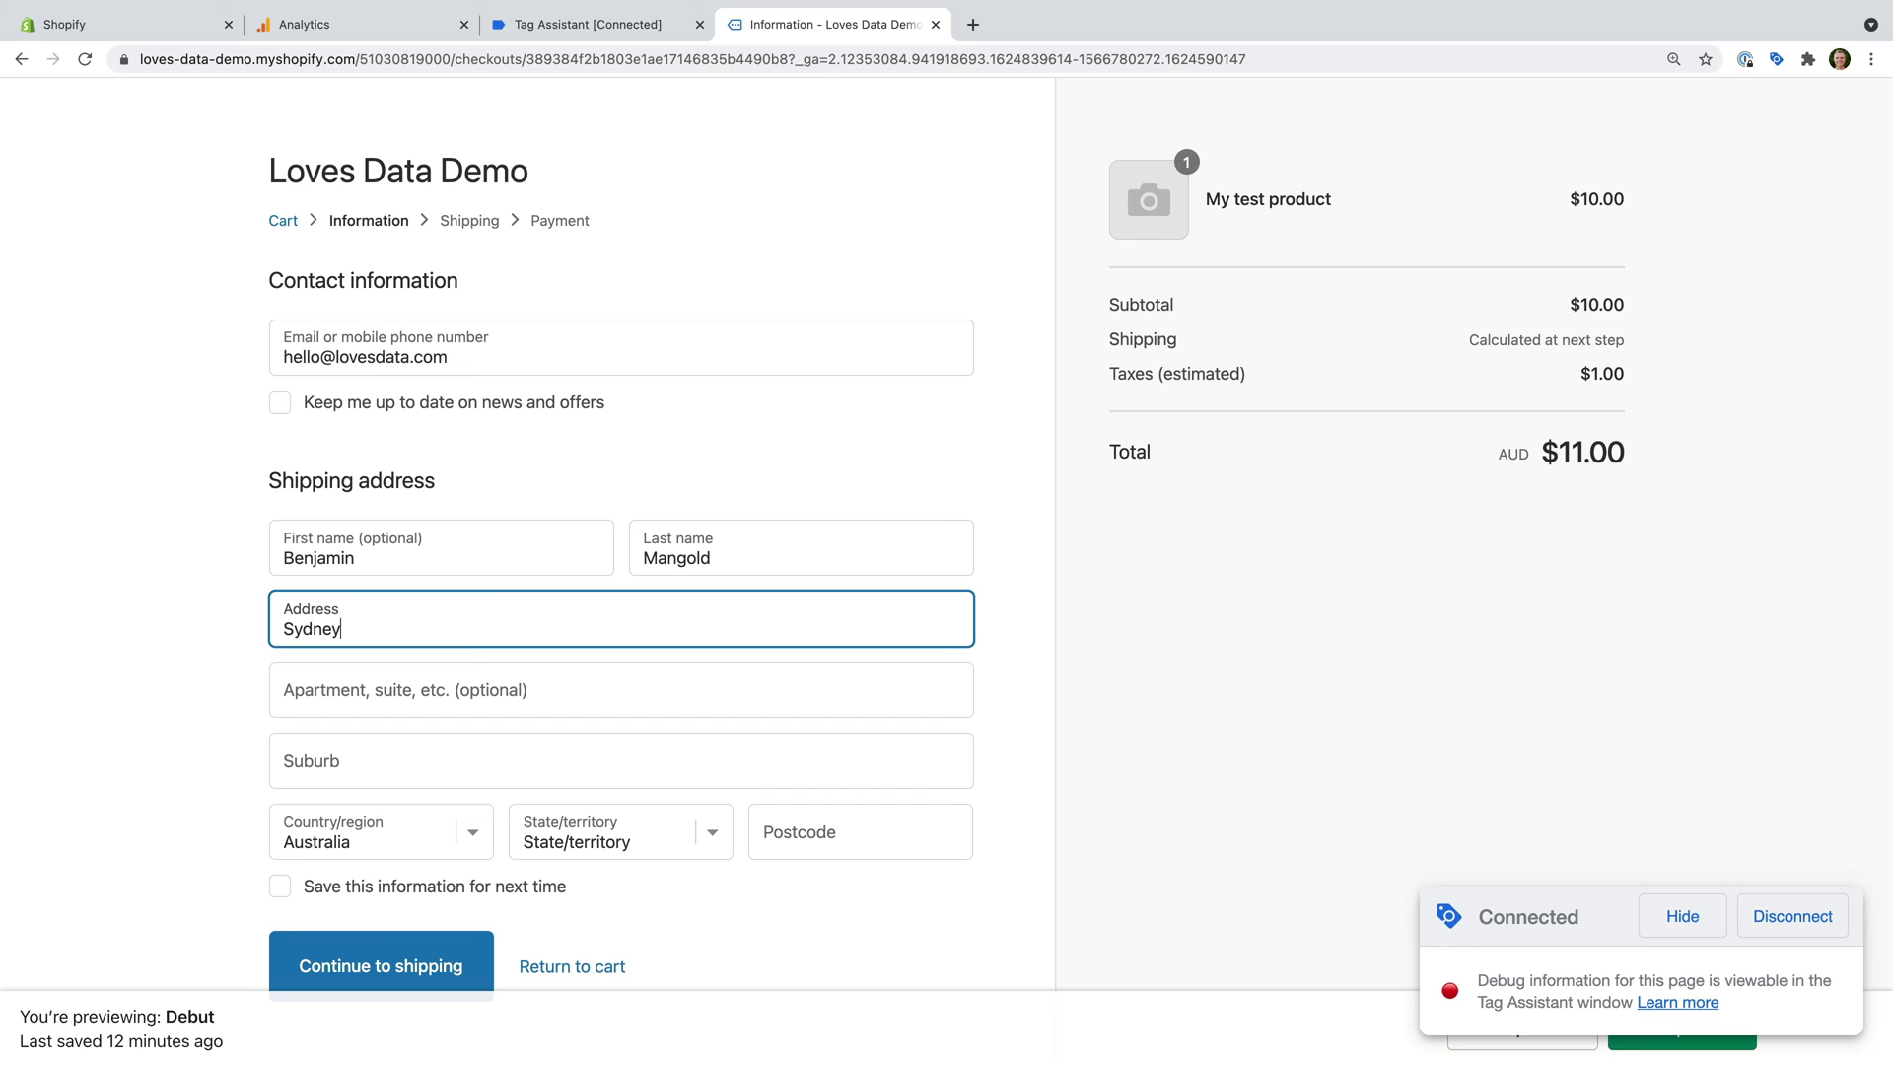
pyautogui.click(541, 746)
pyautogui.write('Sydney')
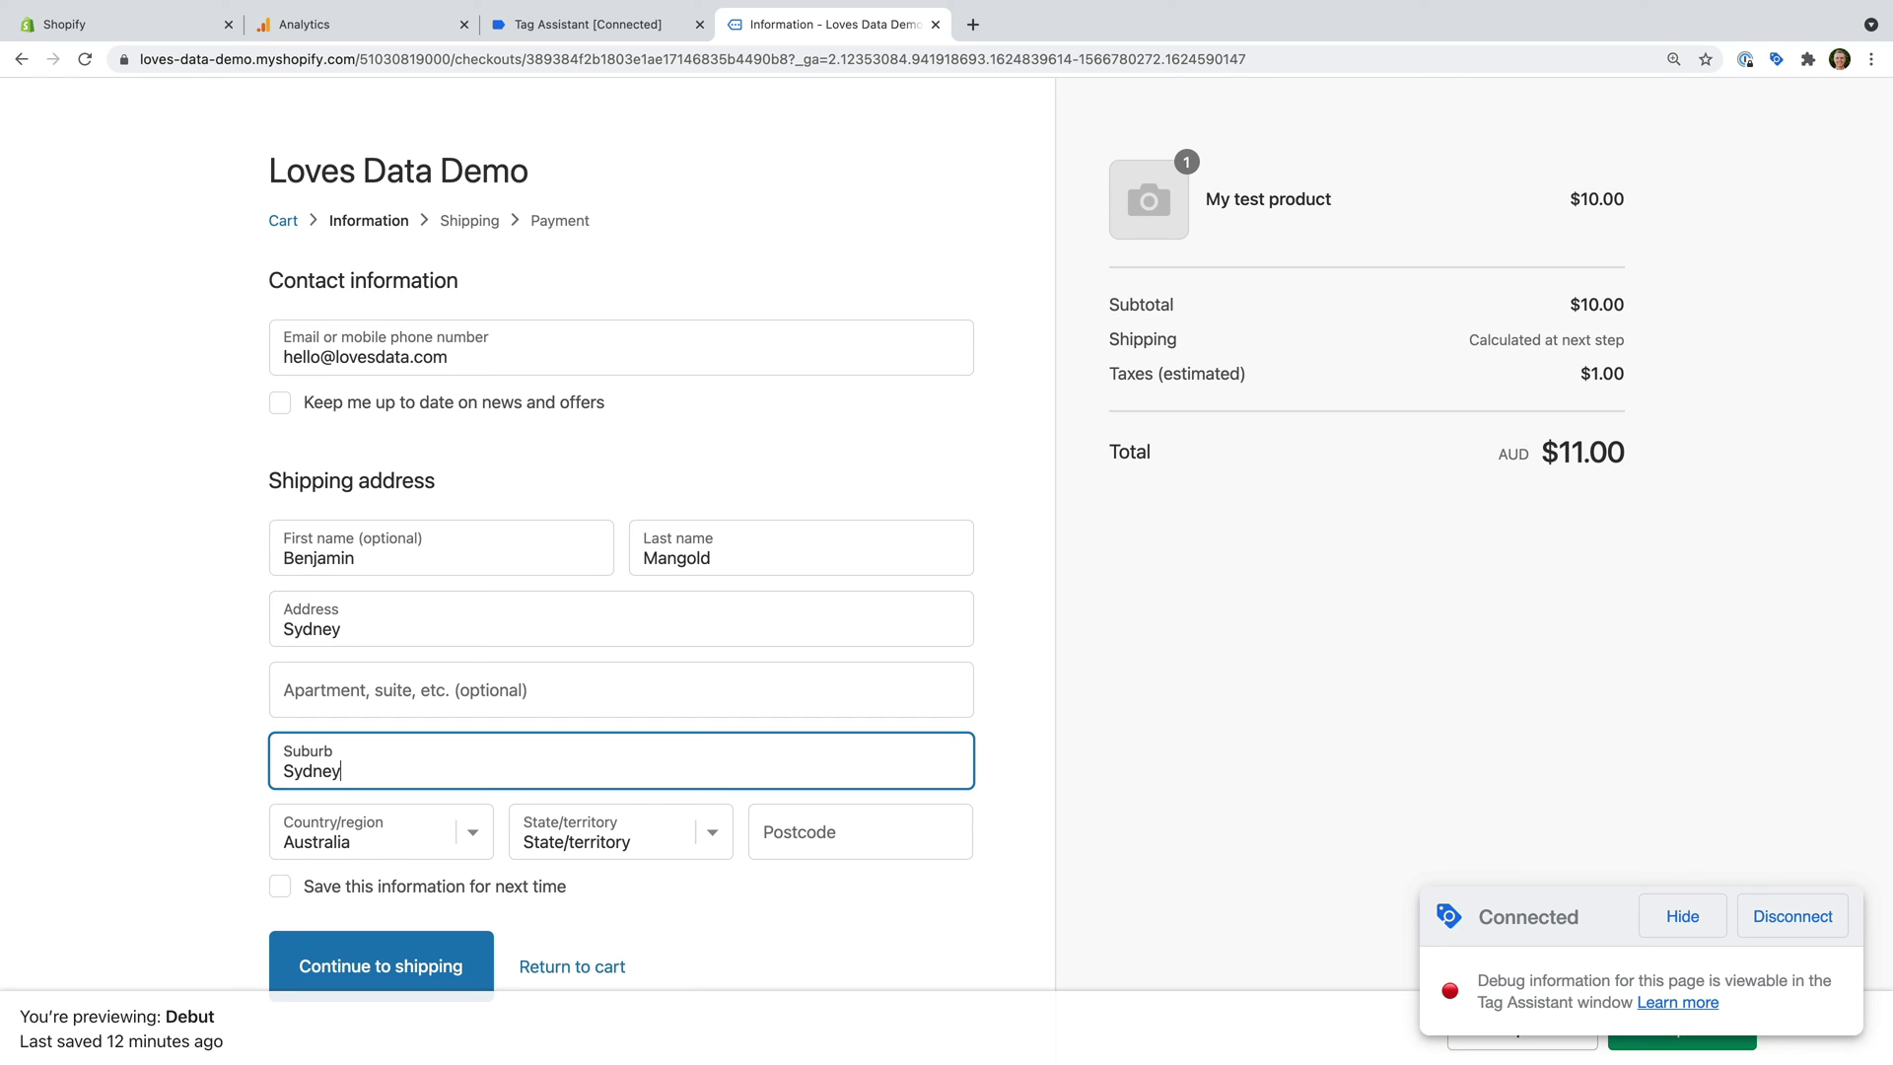
pyautogui.click(619, 831)
pyautogui.click(592, 887)
pyautogui.click(859, 831)
pyautogui.write('2000')
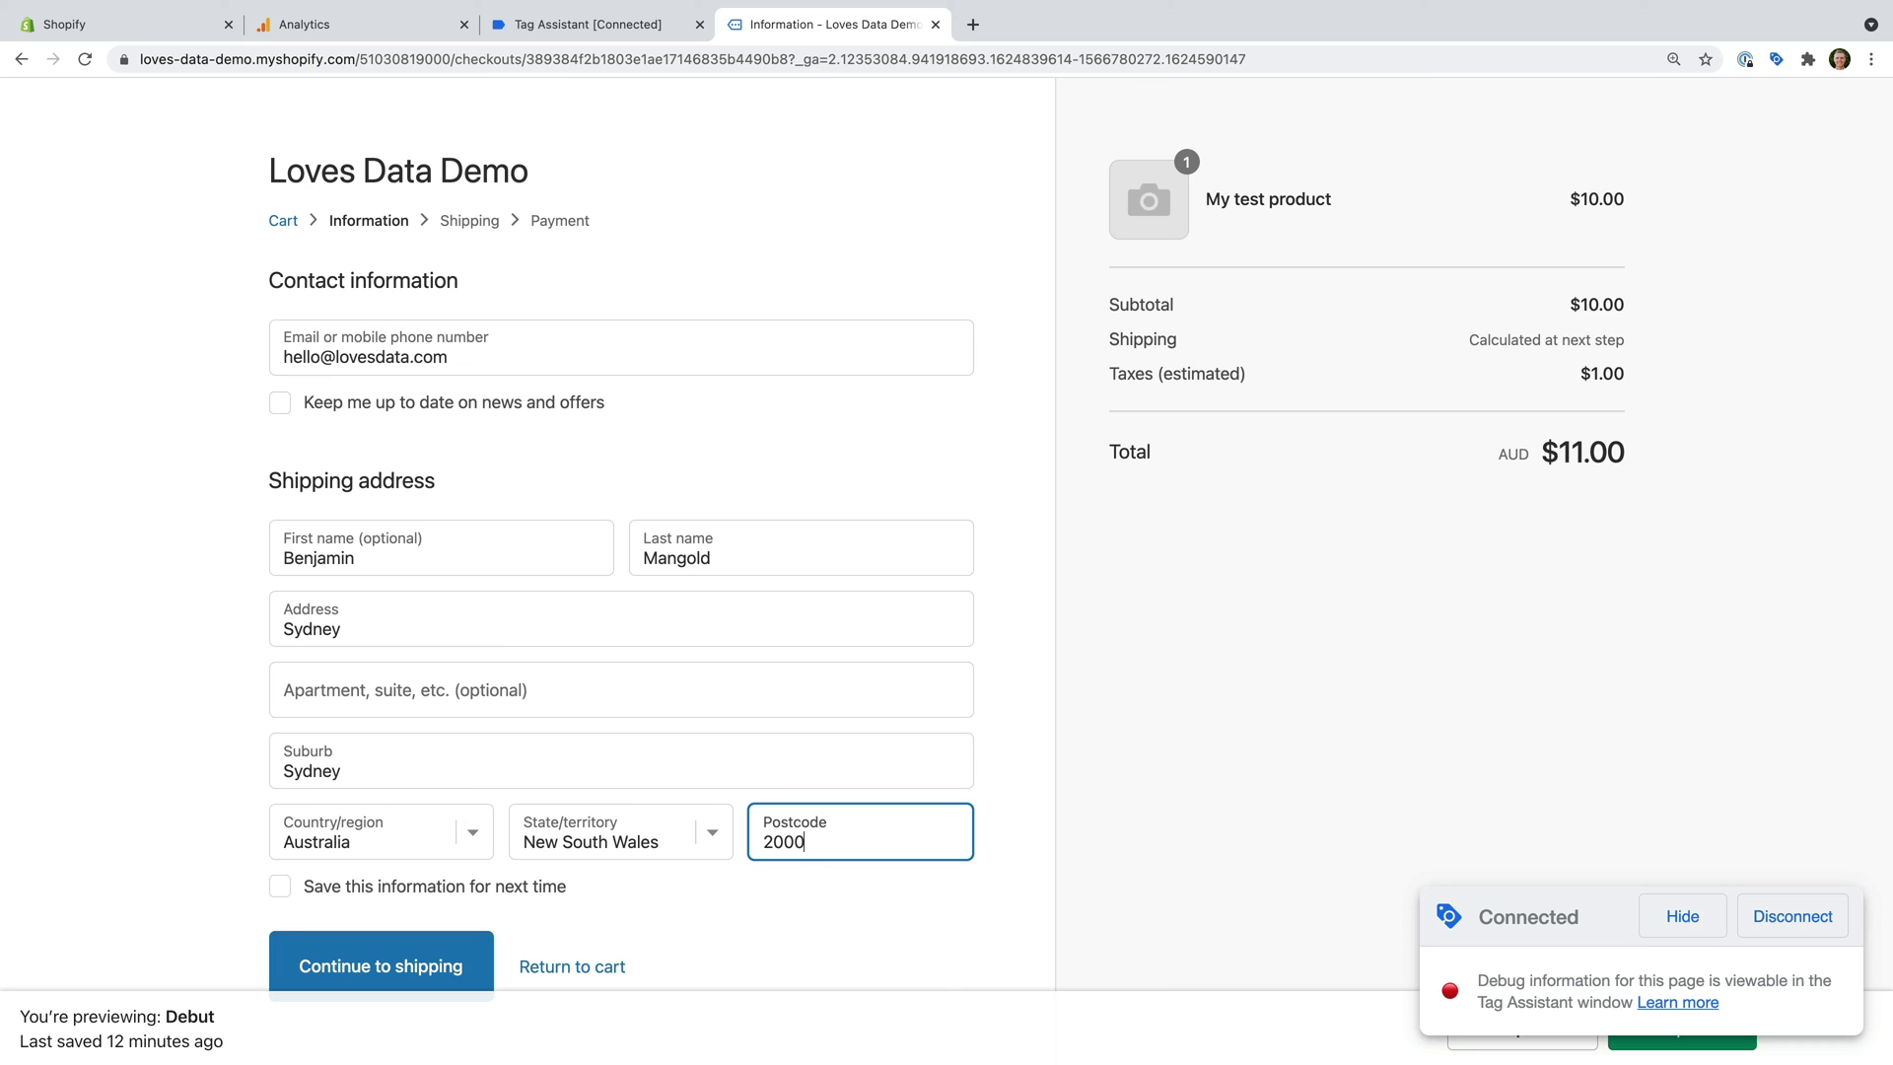
pyautogui.click(422, 961)
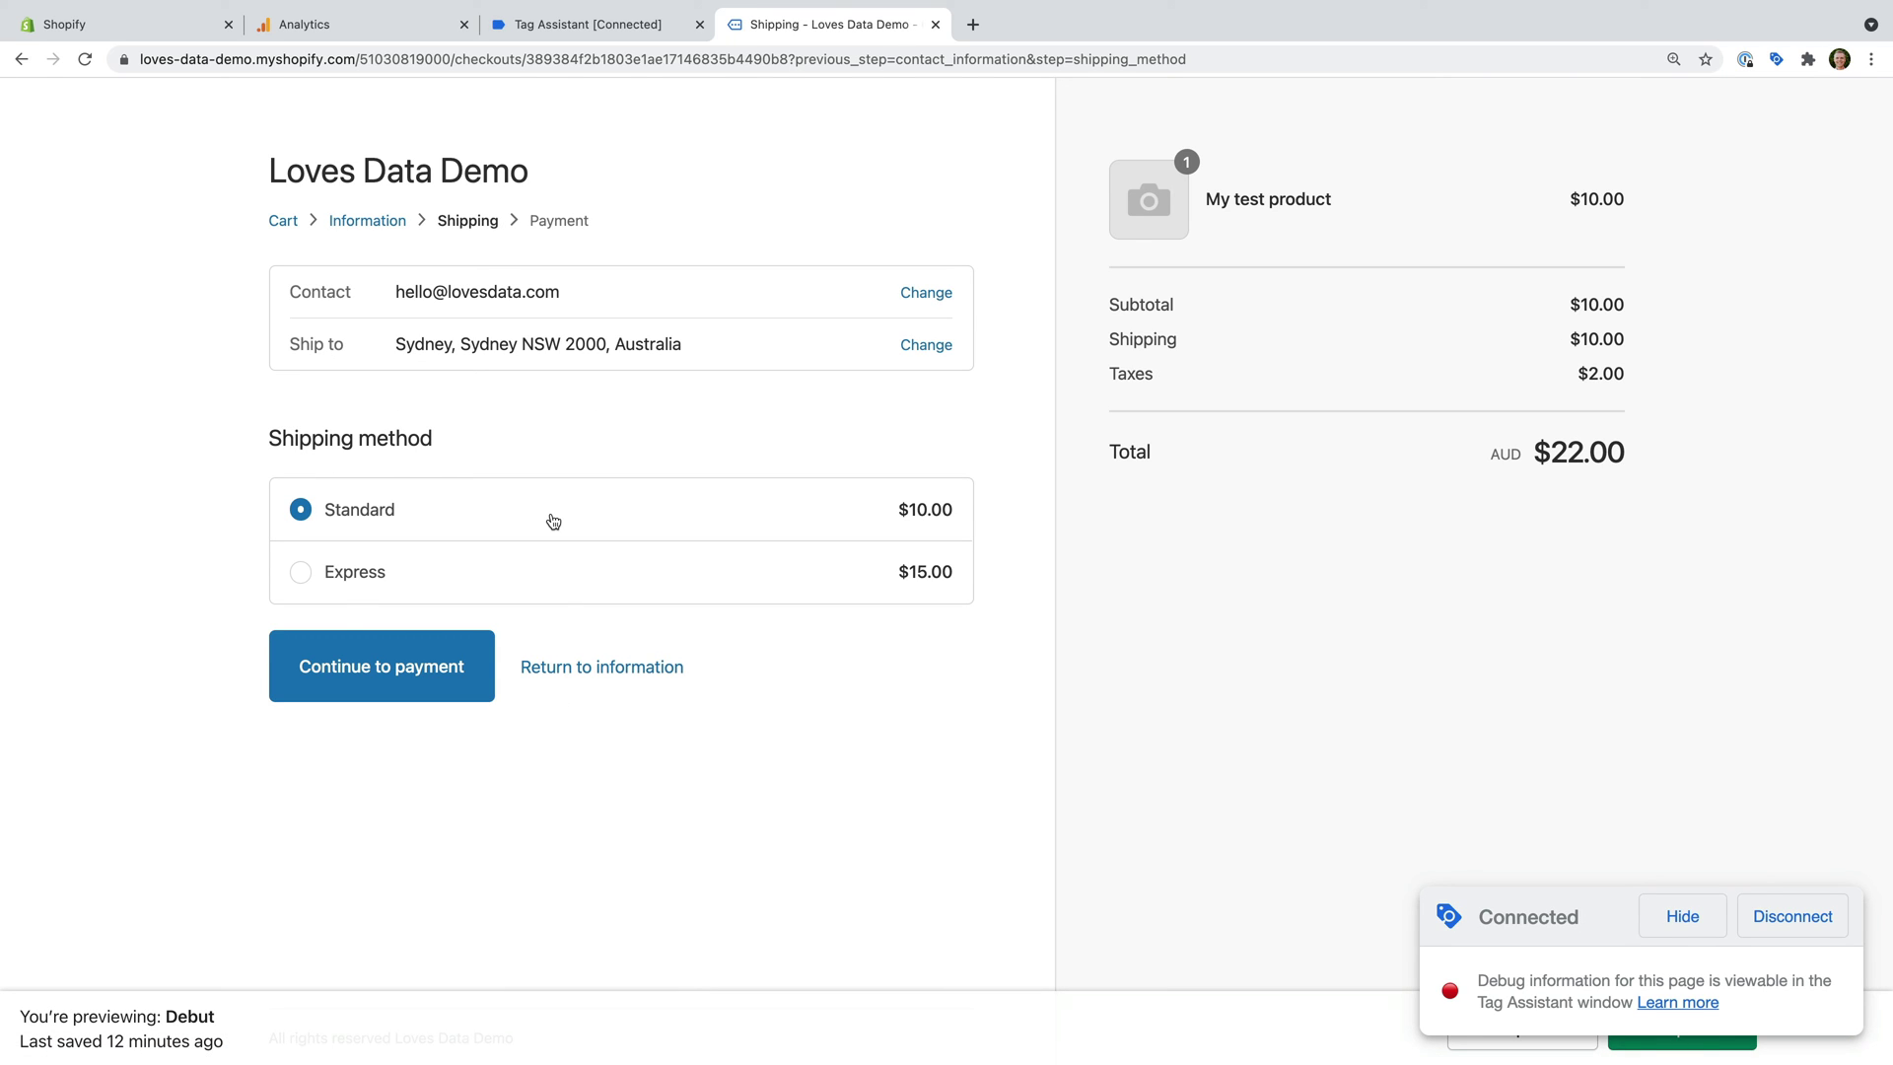
# Step: Keep Standard shipping, enter the test card number, name, expiry and security code, and pay
pyautogui.click(374, 684)
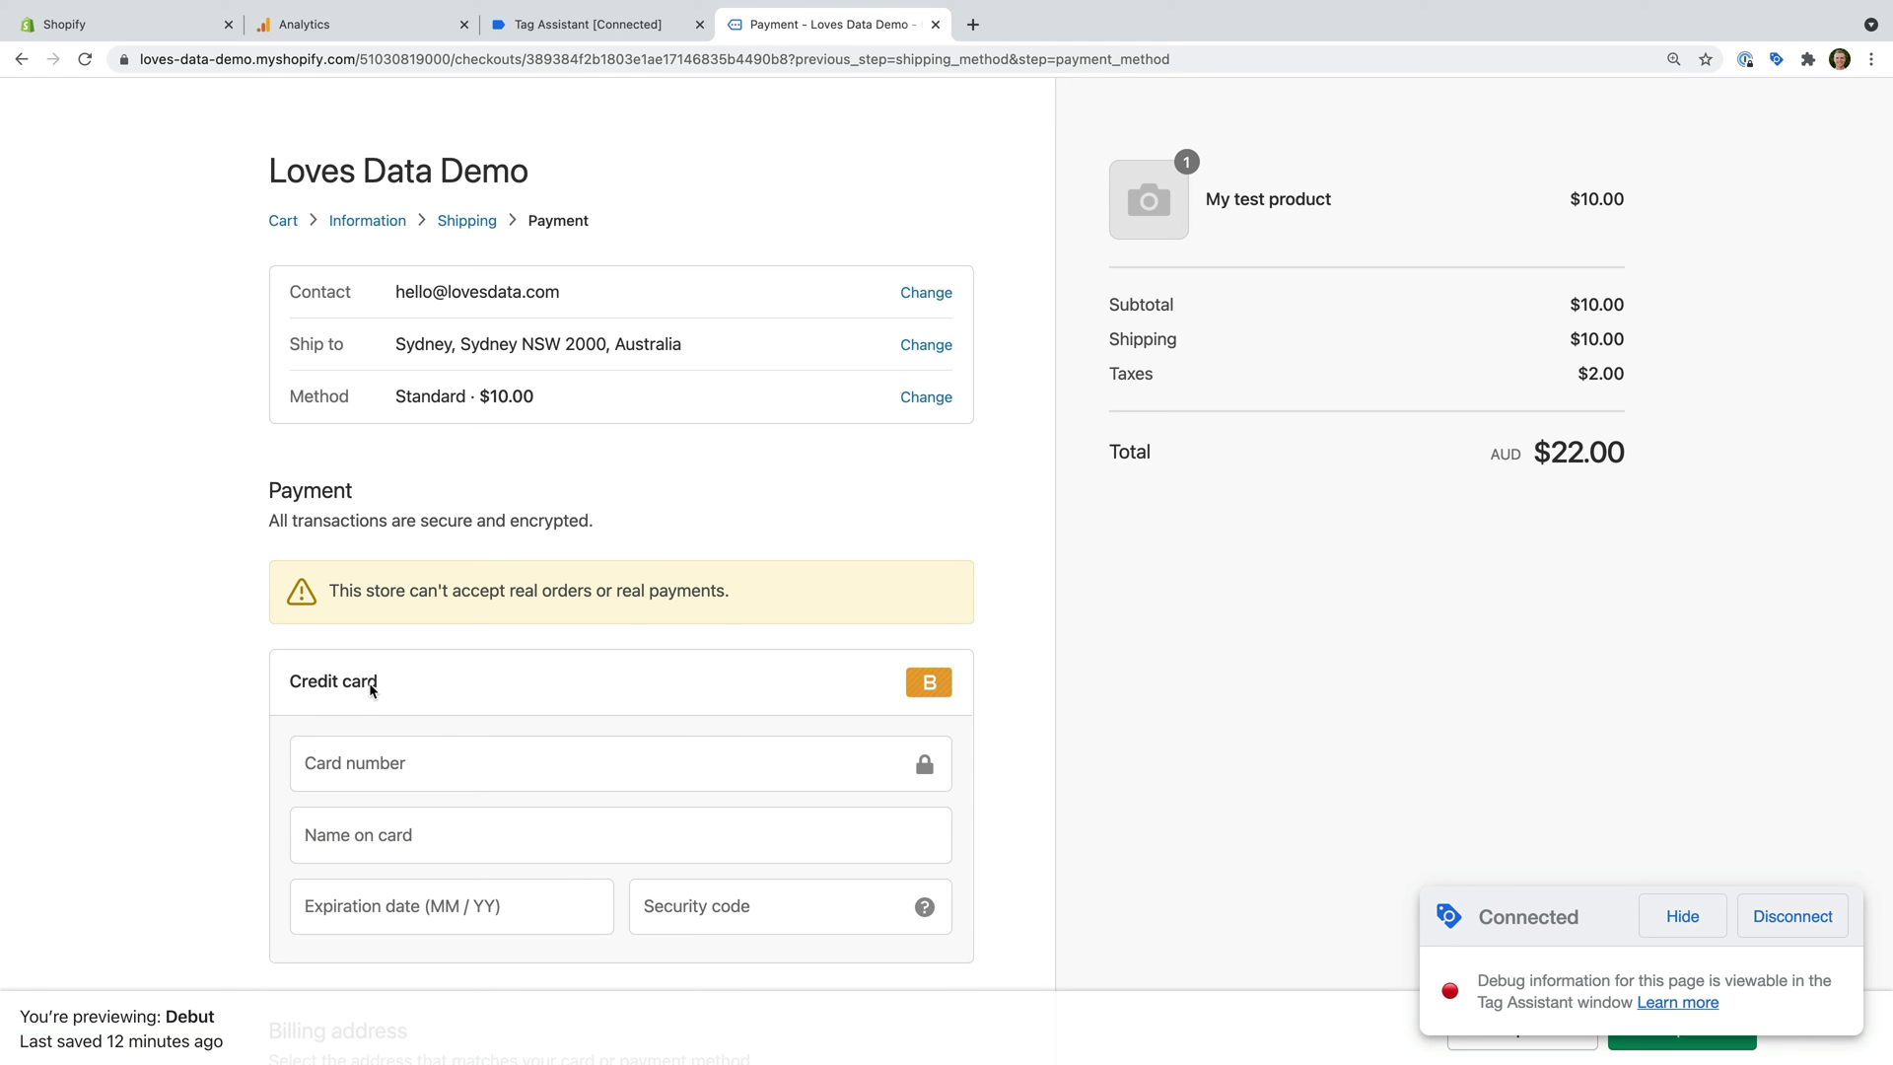
pyautogui.click(474, 770)
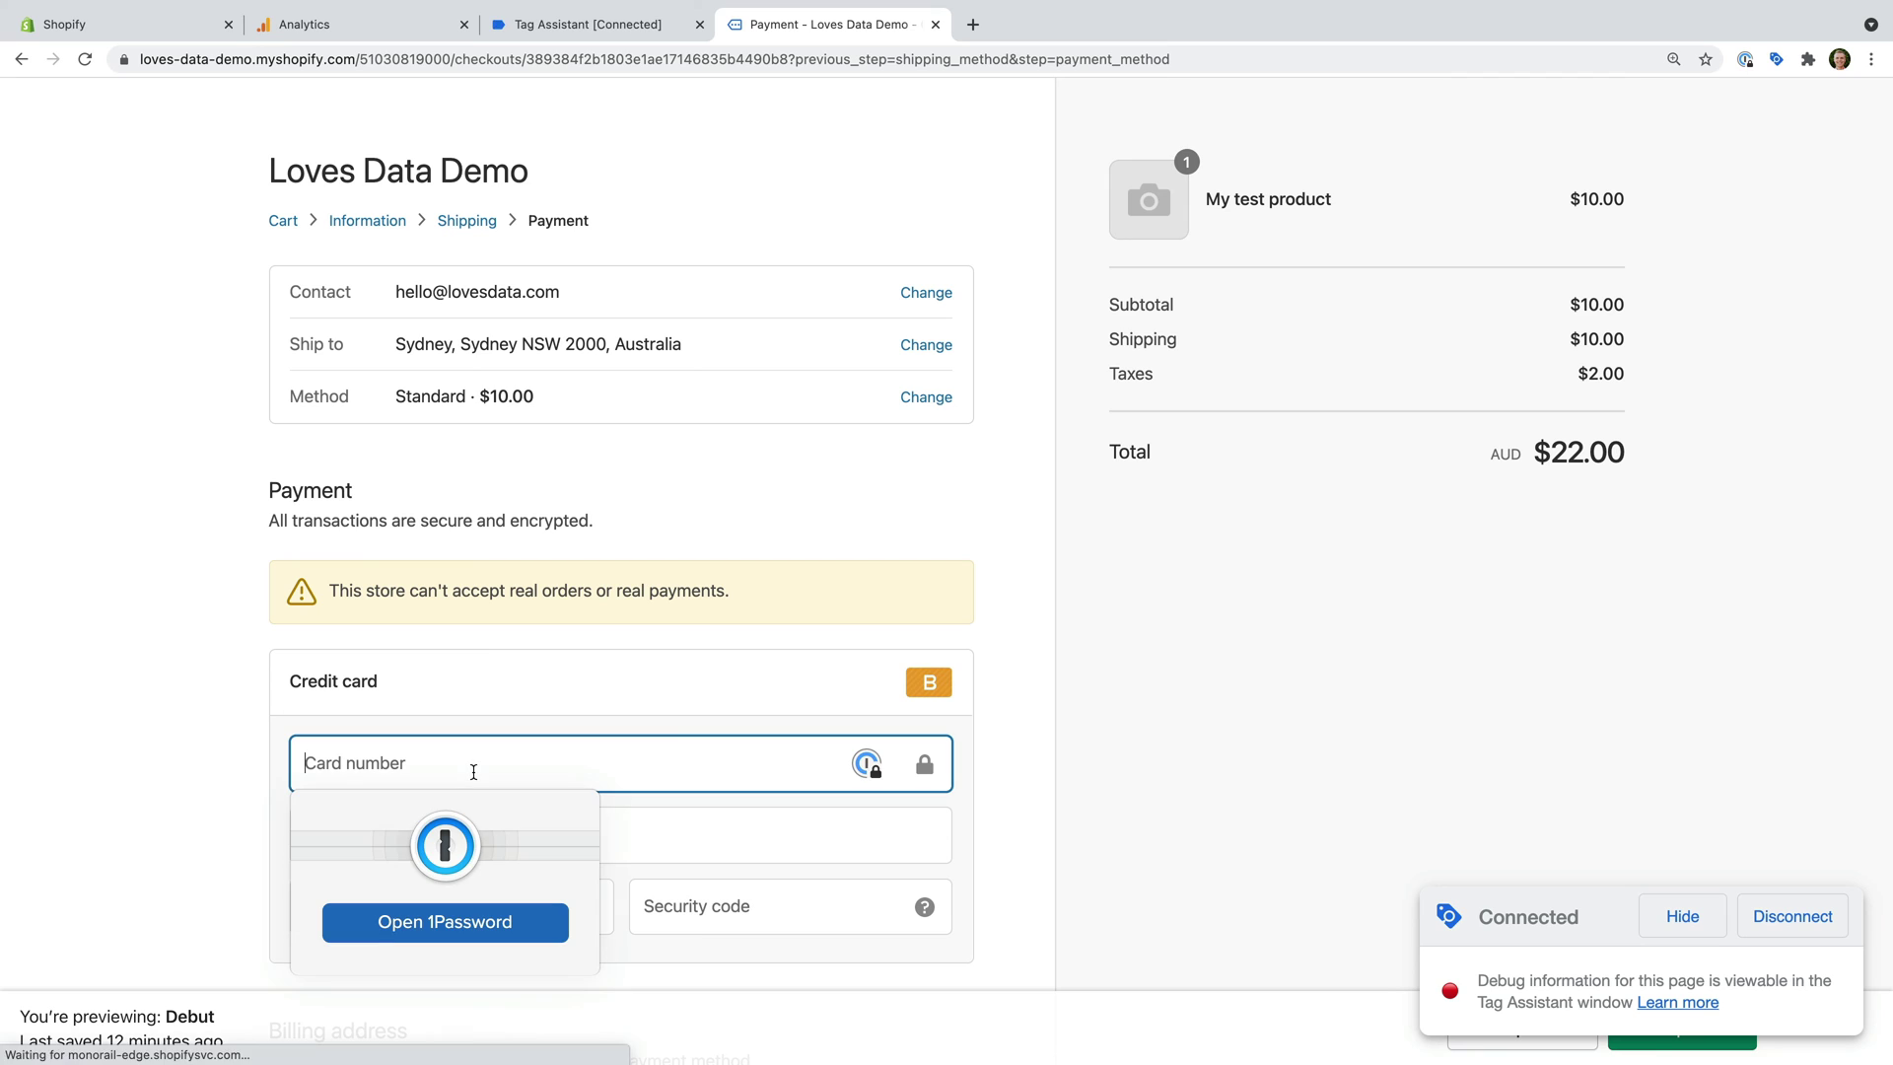
pyautogui.write('1')
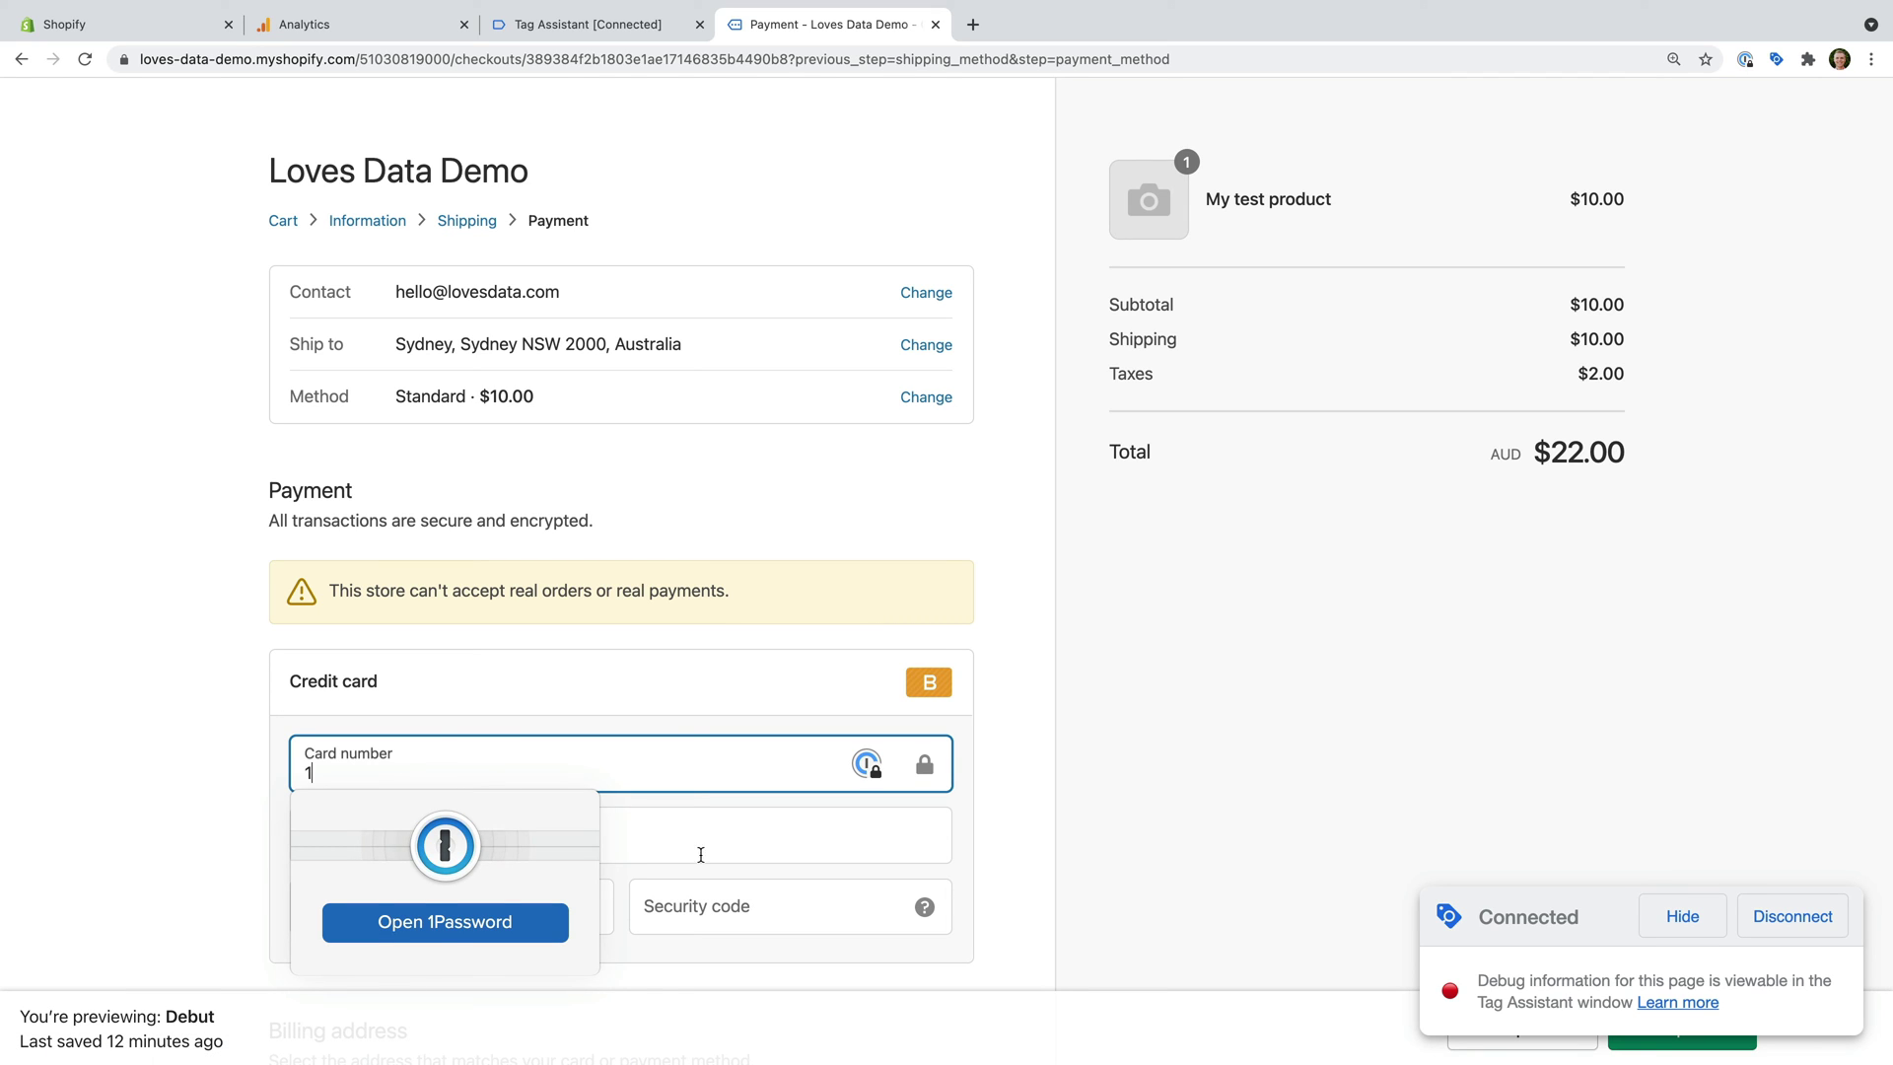
pyautogui.click(700, 856)
pyautogui.write('Benjamin Mangold')
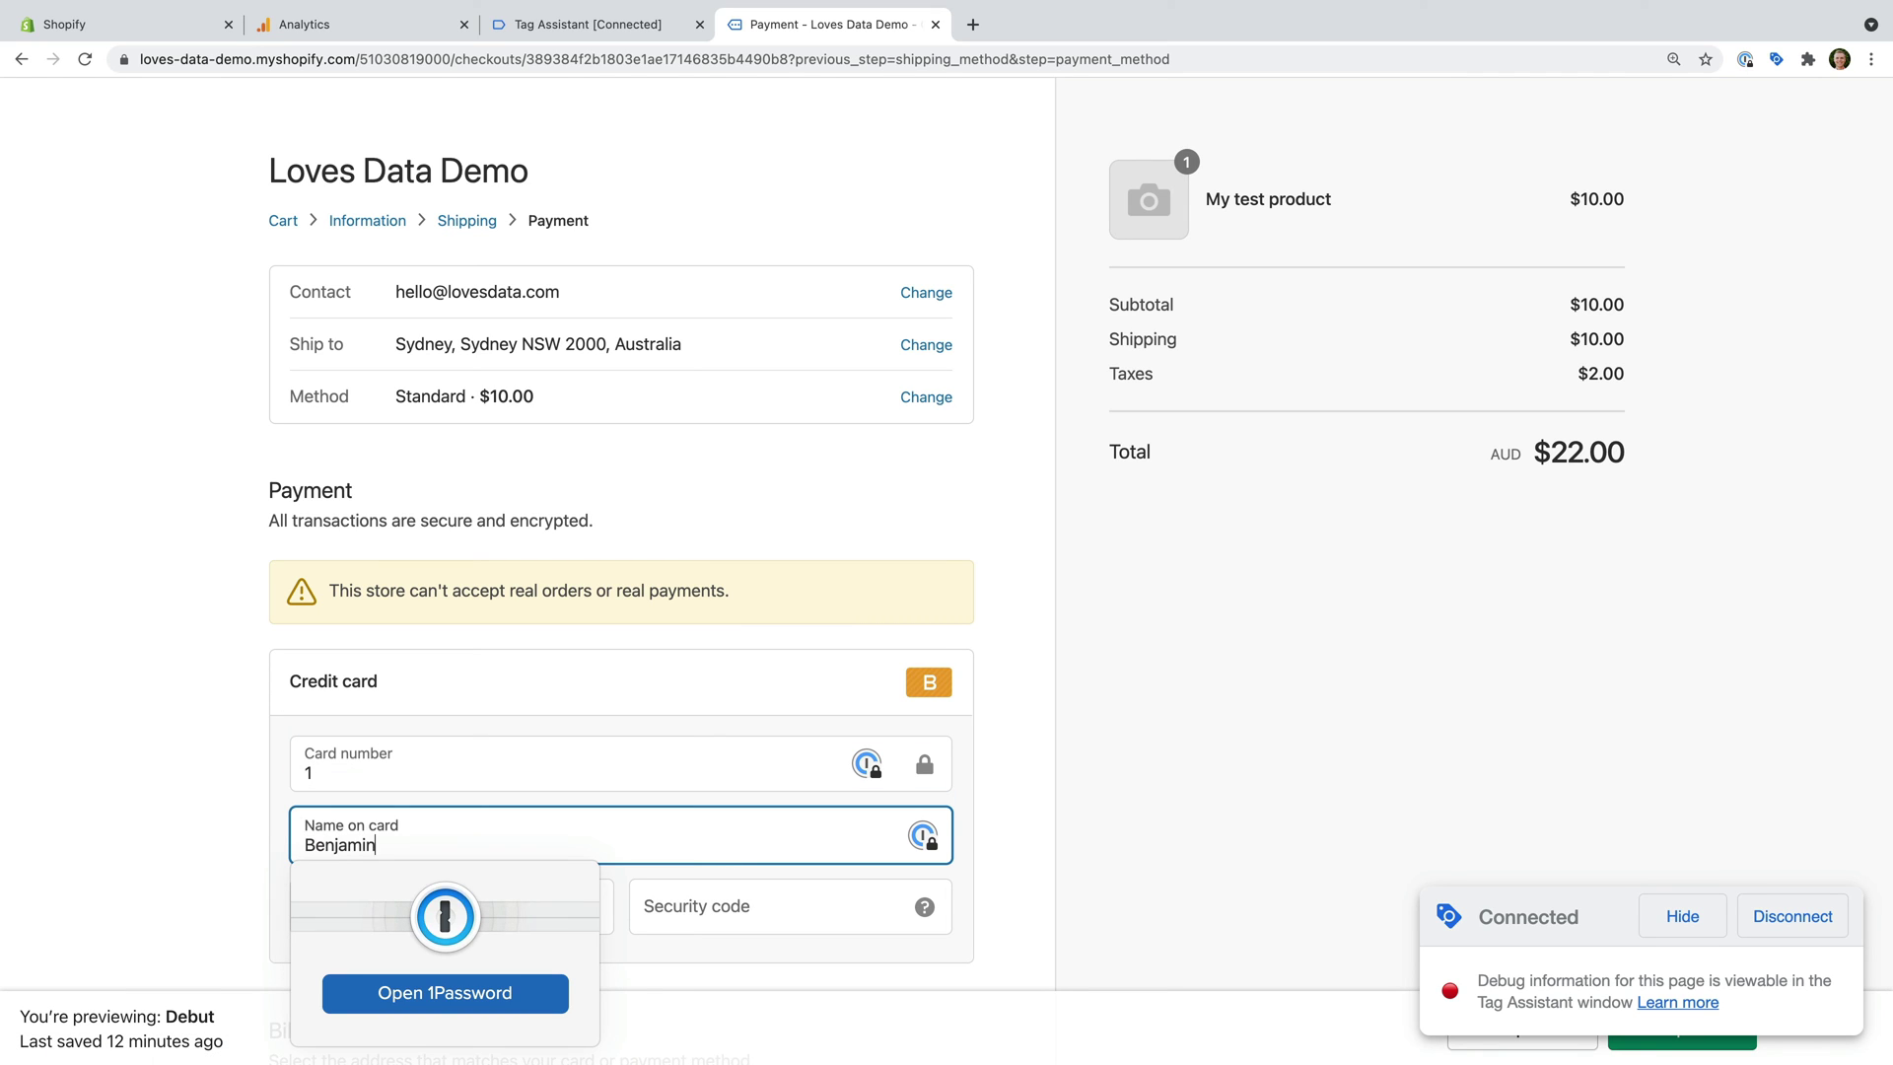
pyautogui.press('Tab')
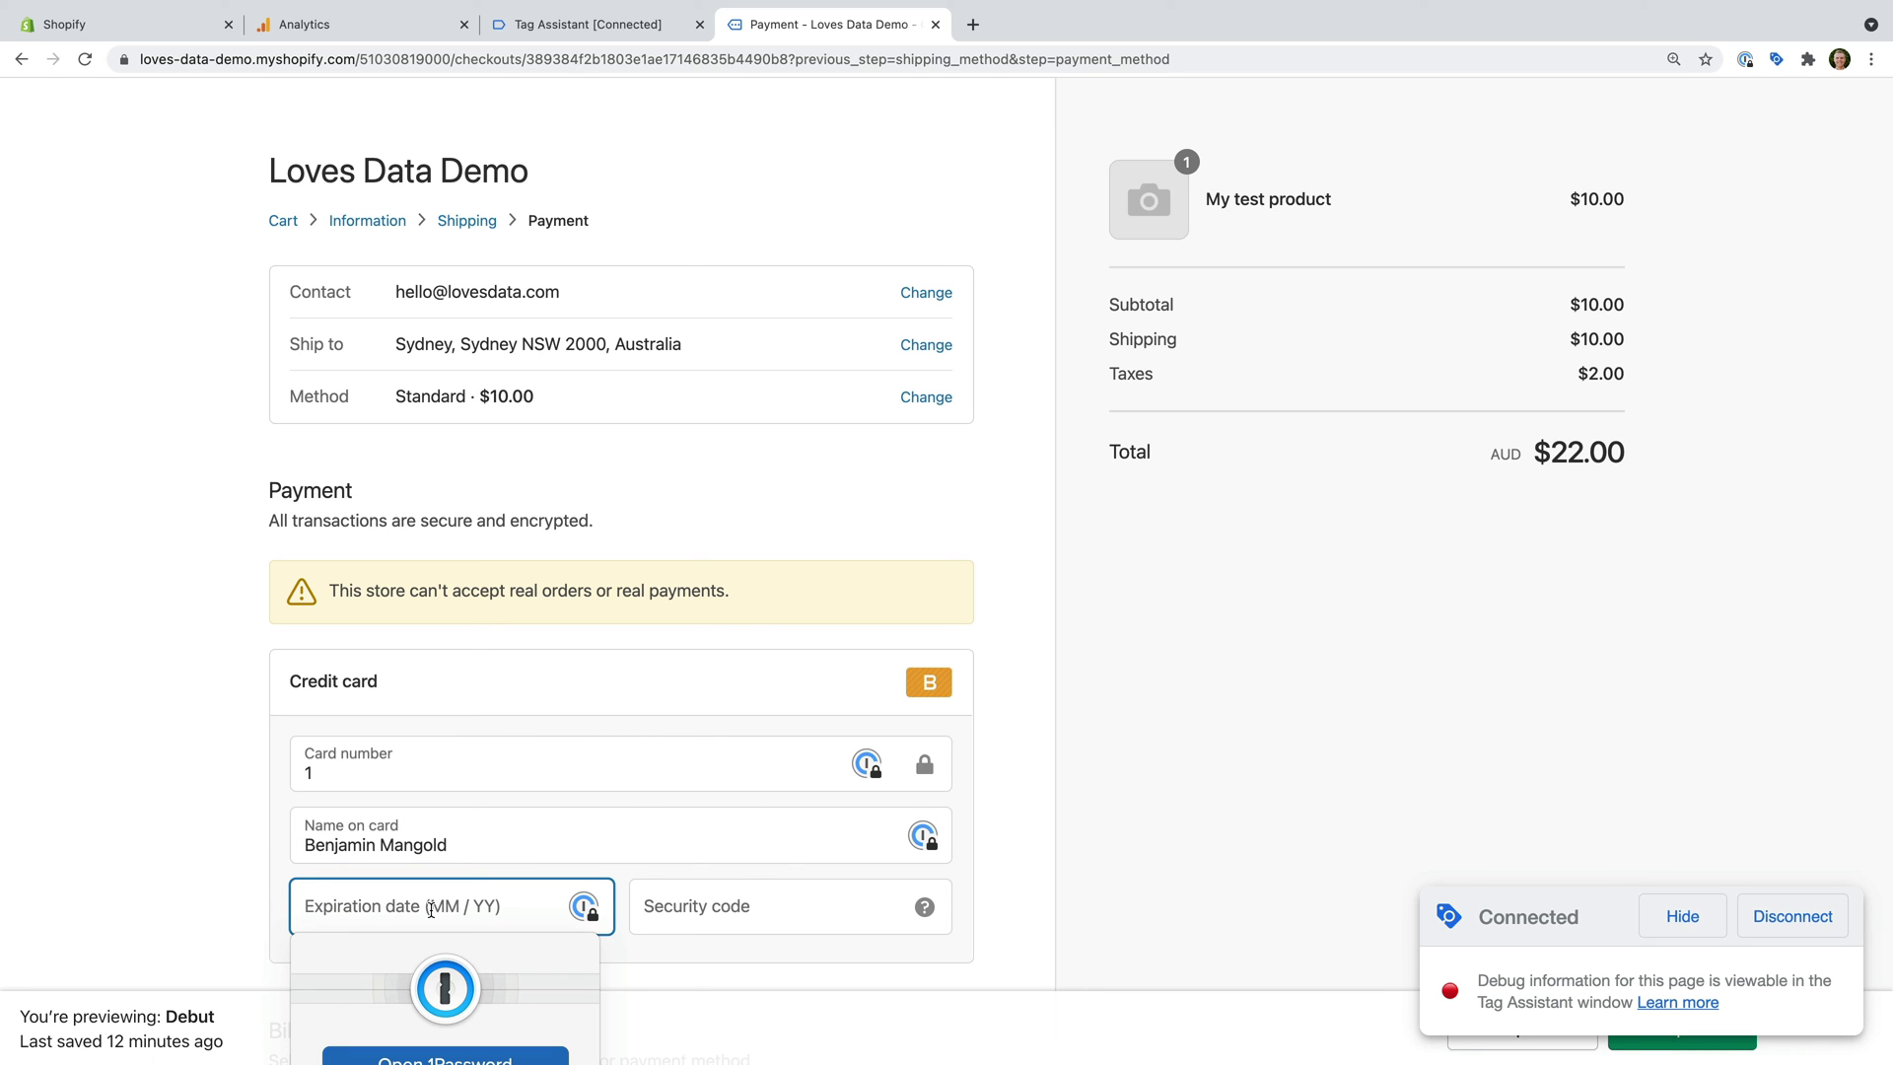
pyautogui.write('0222')
pyautogui.click(714, 905)
pyautogui.write('123')
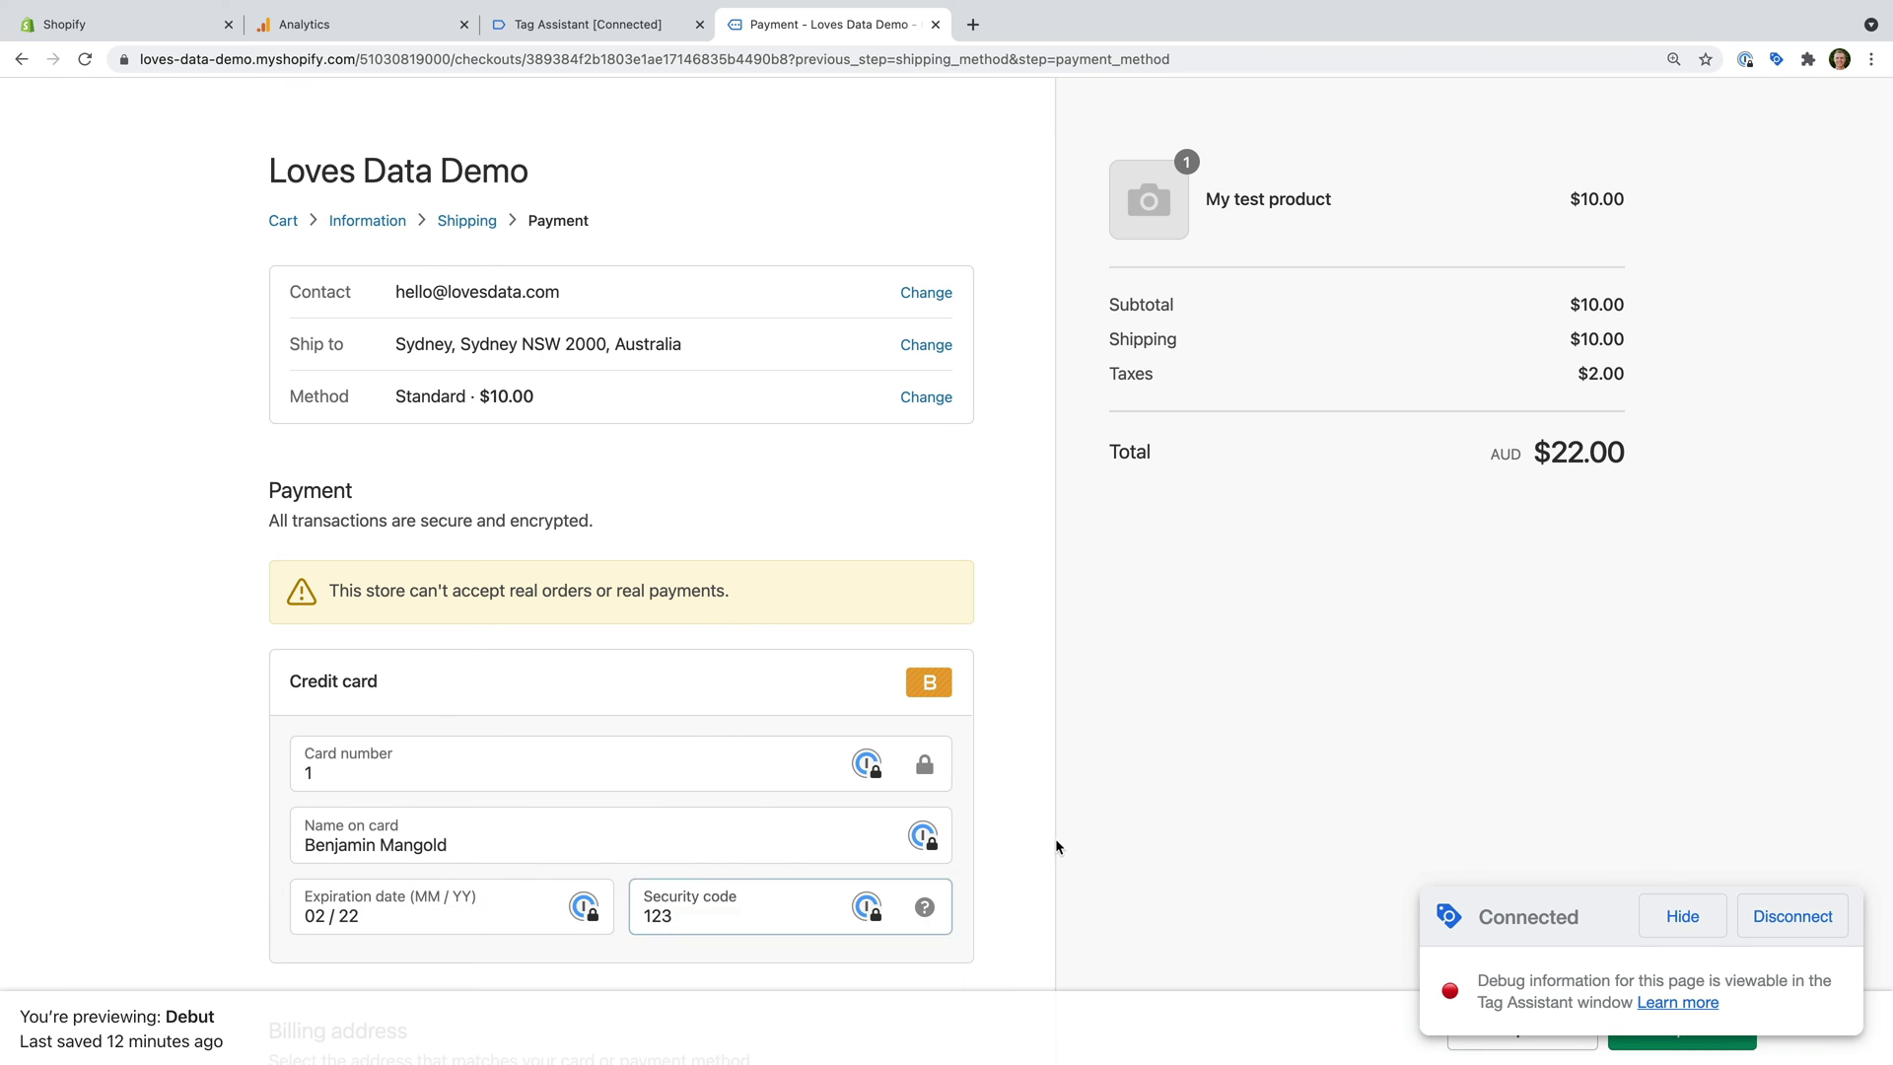
pyautogui.scroll(-5, 1004, 831)
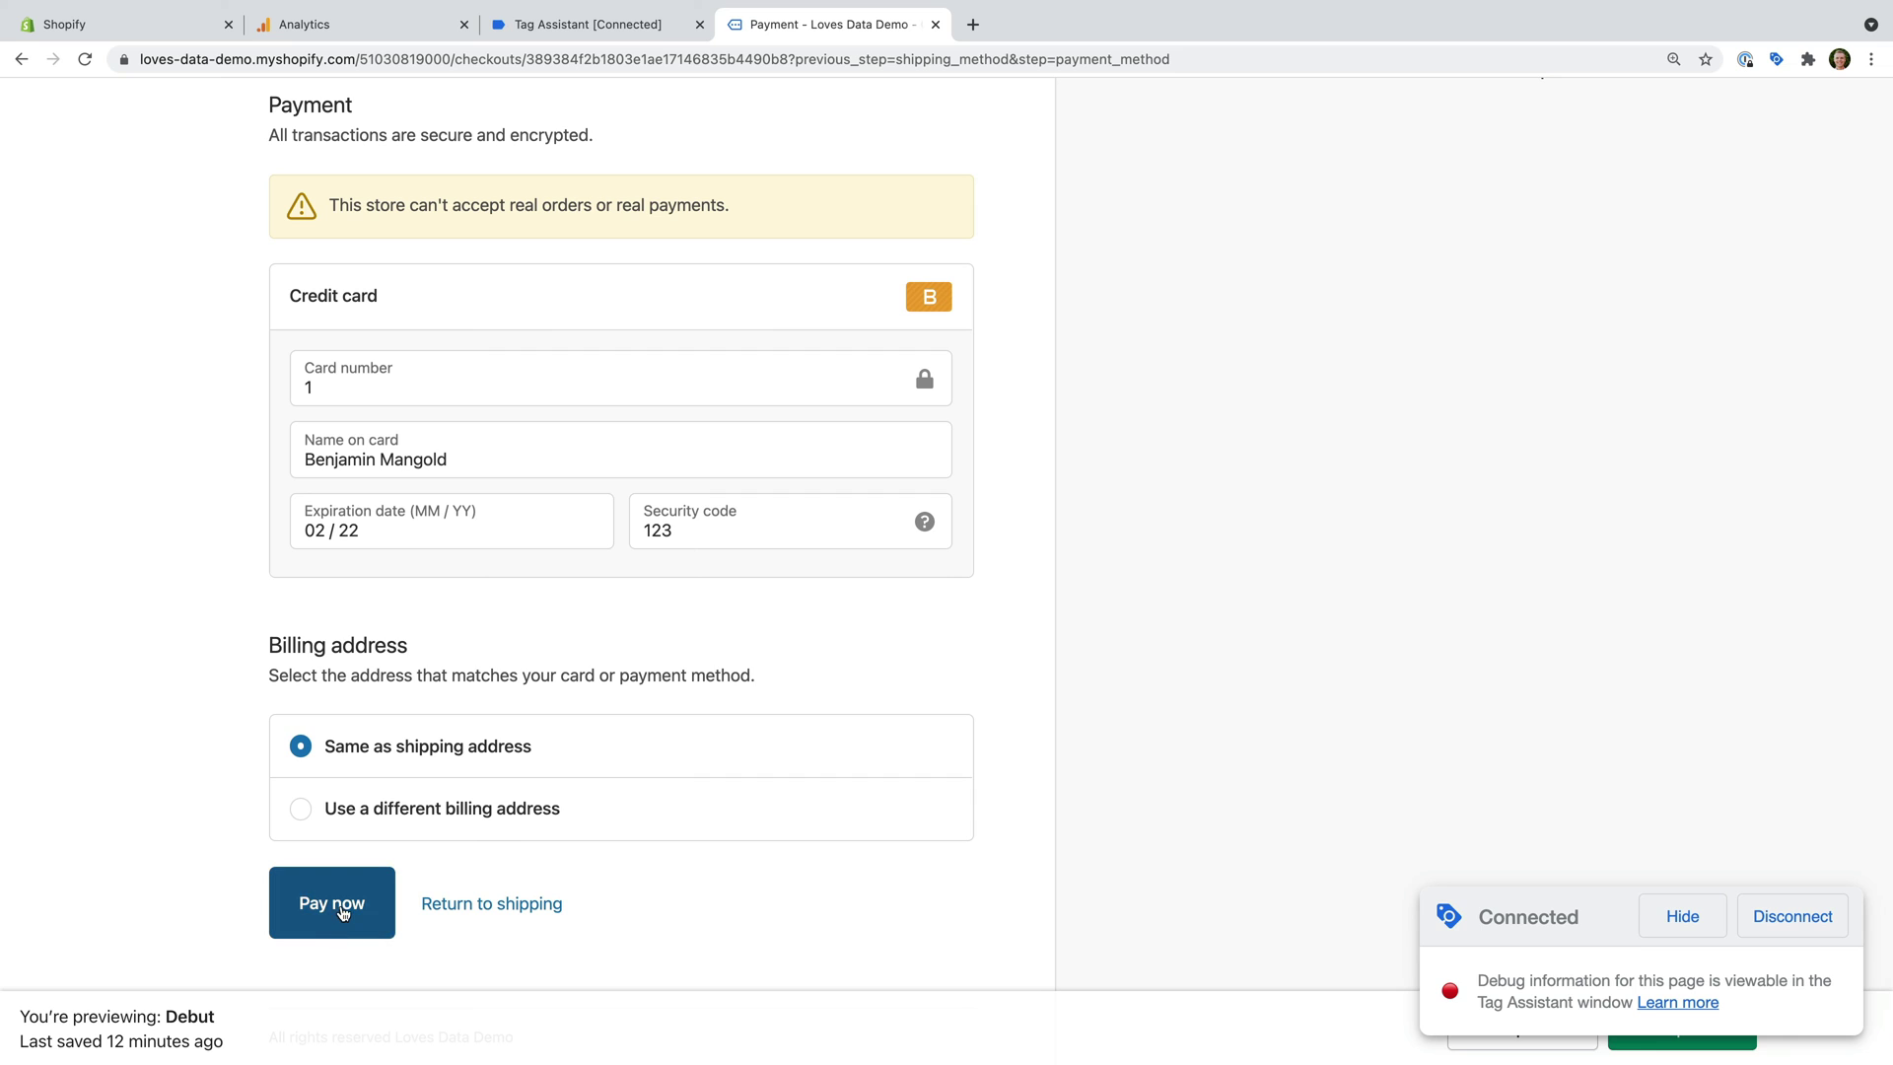
pyautogui.click(332, 899)
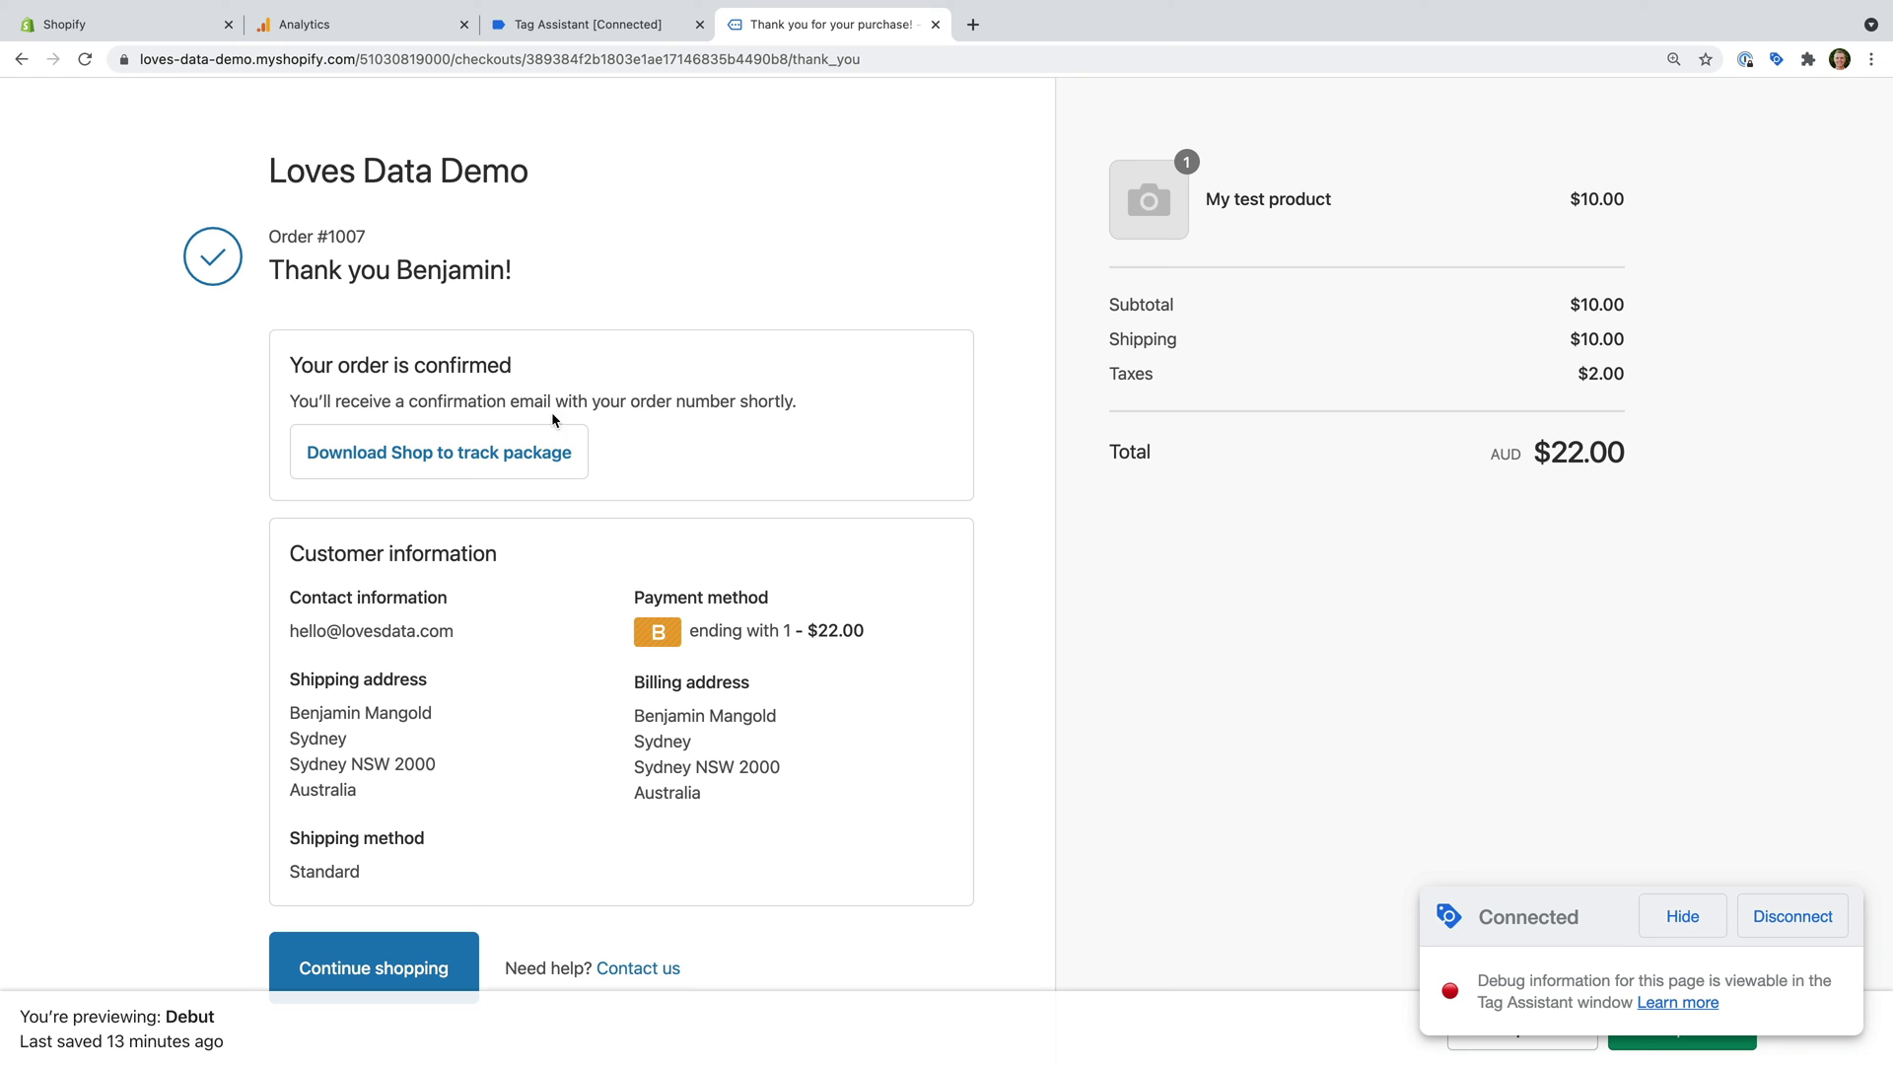
# Step: Inspect the thank-you page's Purchase hit (transaction 1007, value 22), then go to Analytics
pyautogui.click(587, 25)
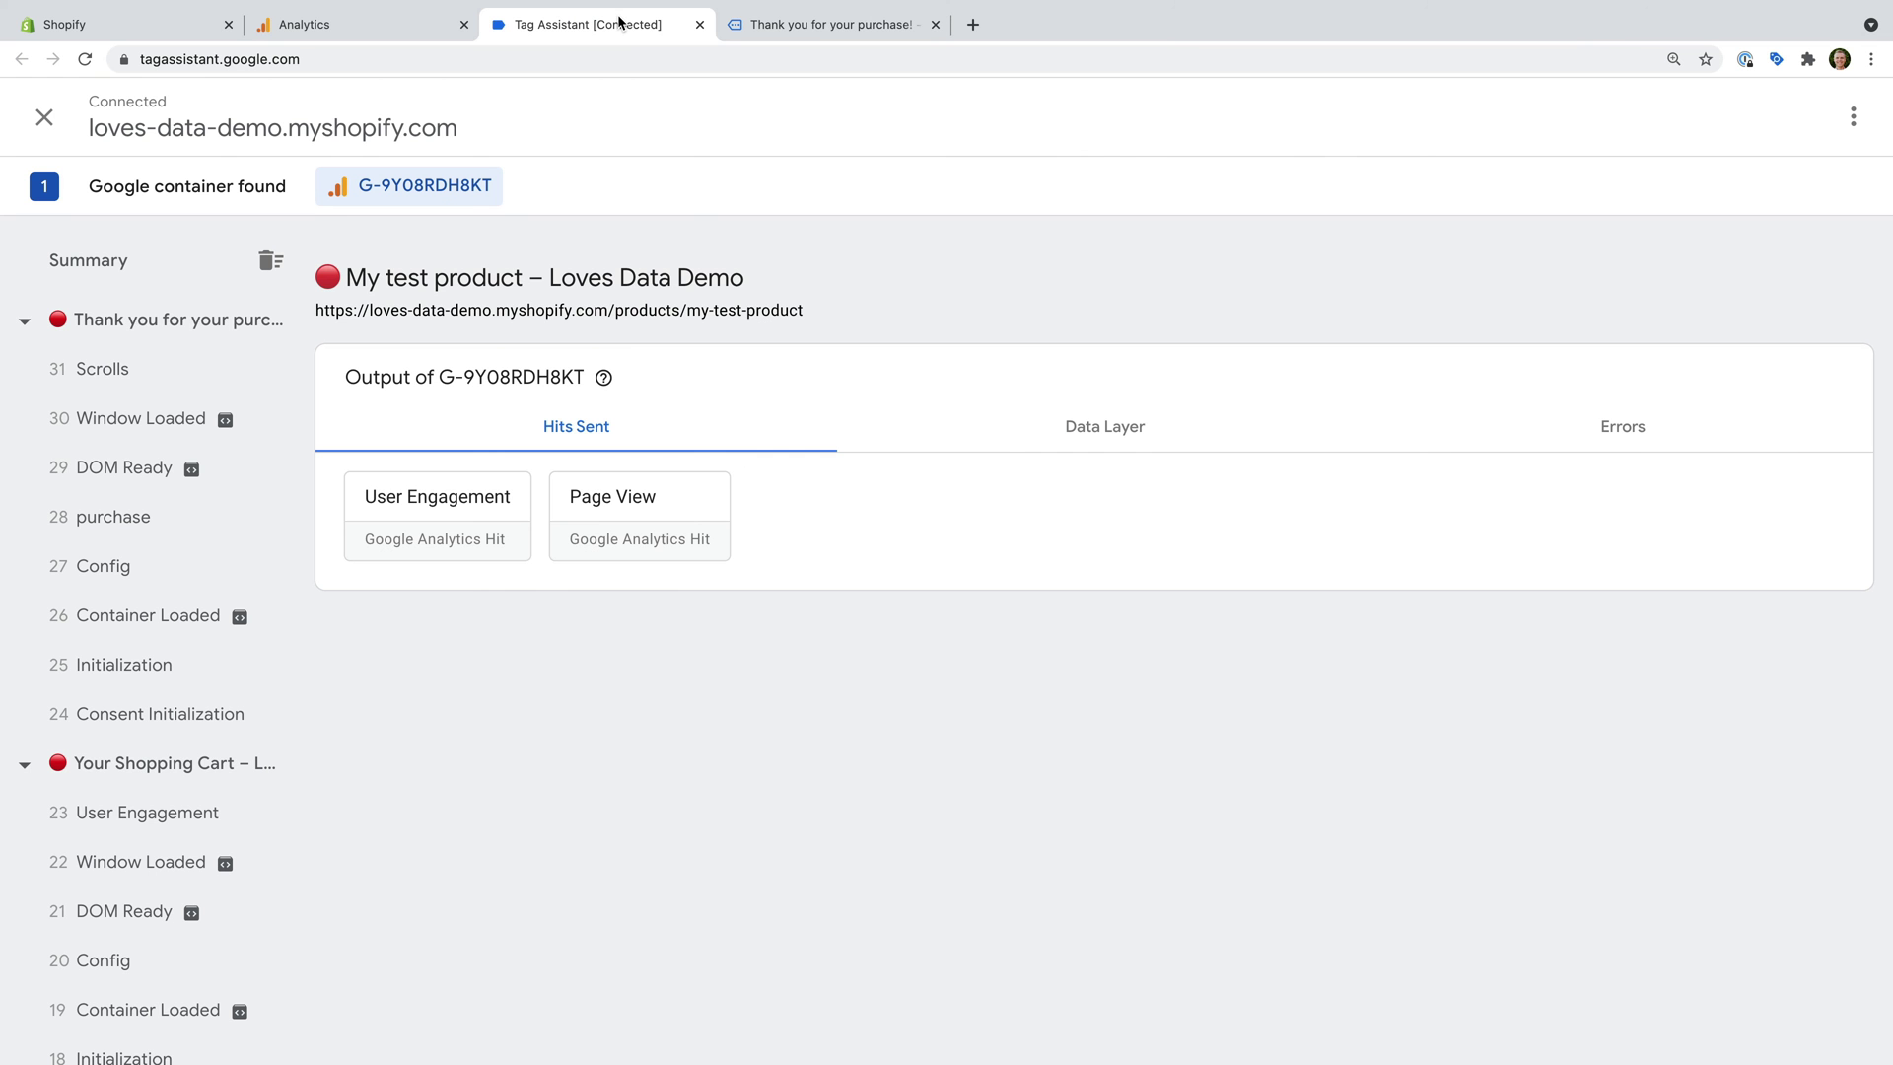
pyautogui.click(168, 321)
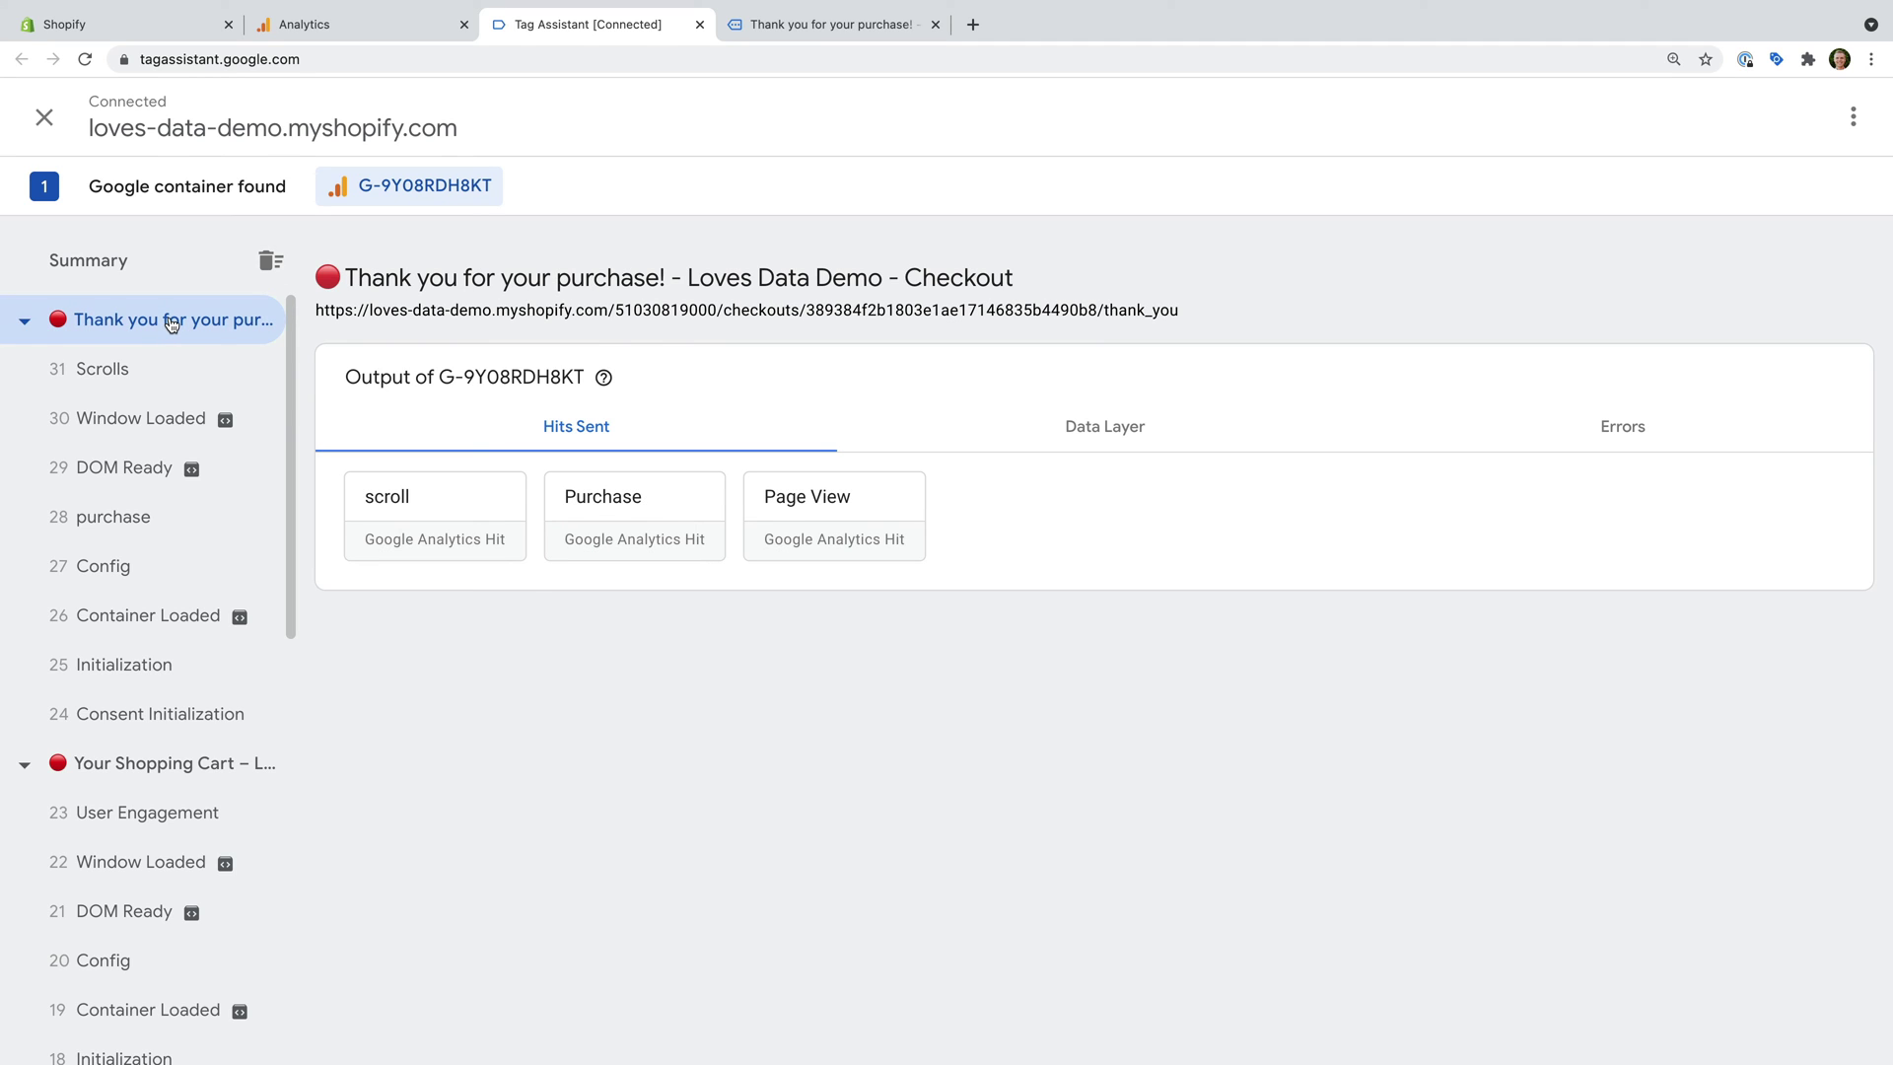
pyautogui.click(655, 508)
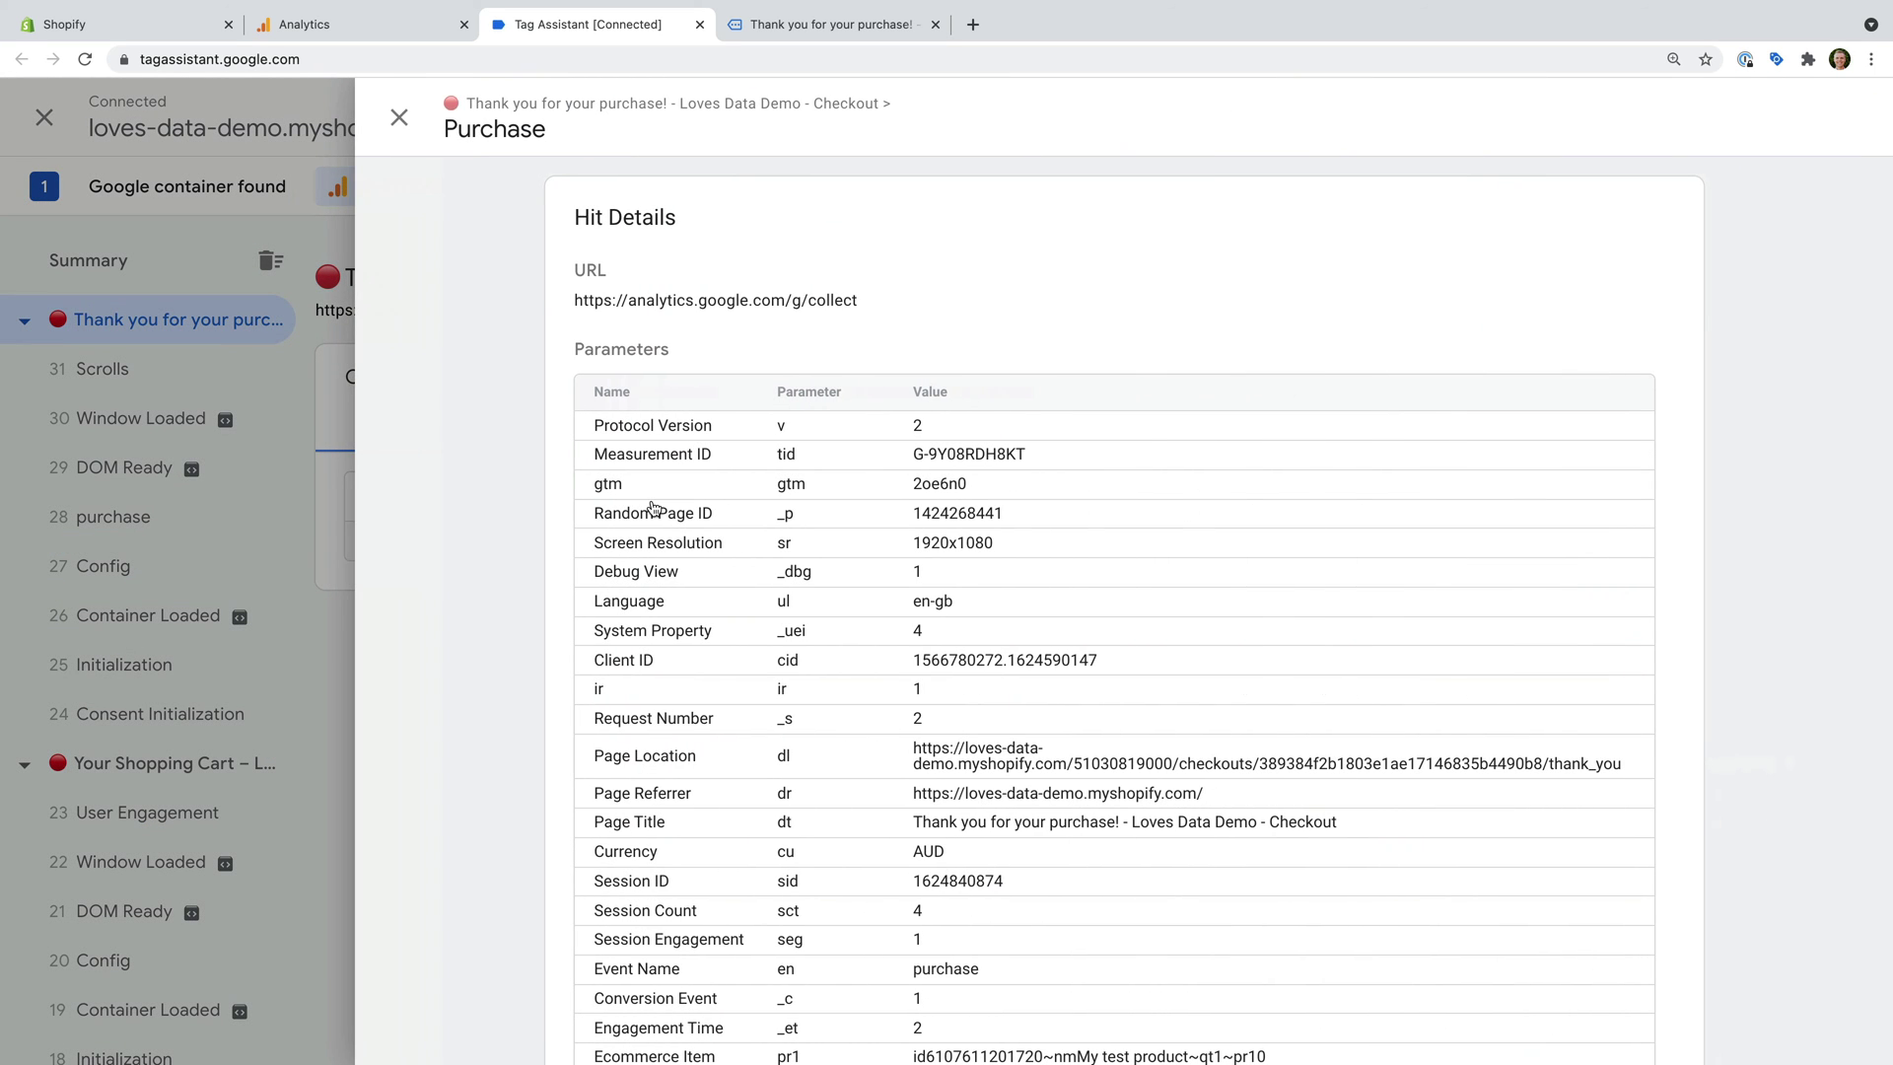
pyautogui.scroll(-5, 651, 506)
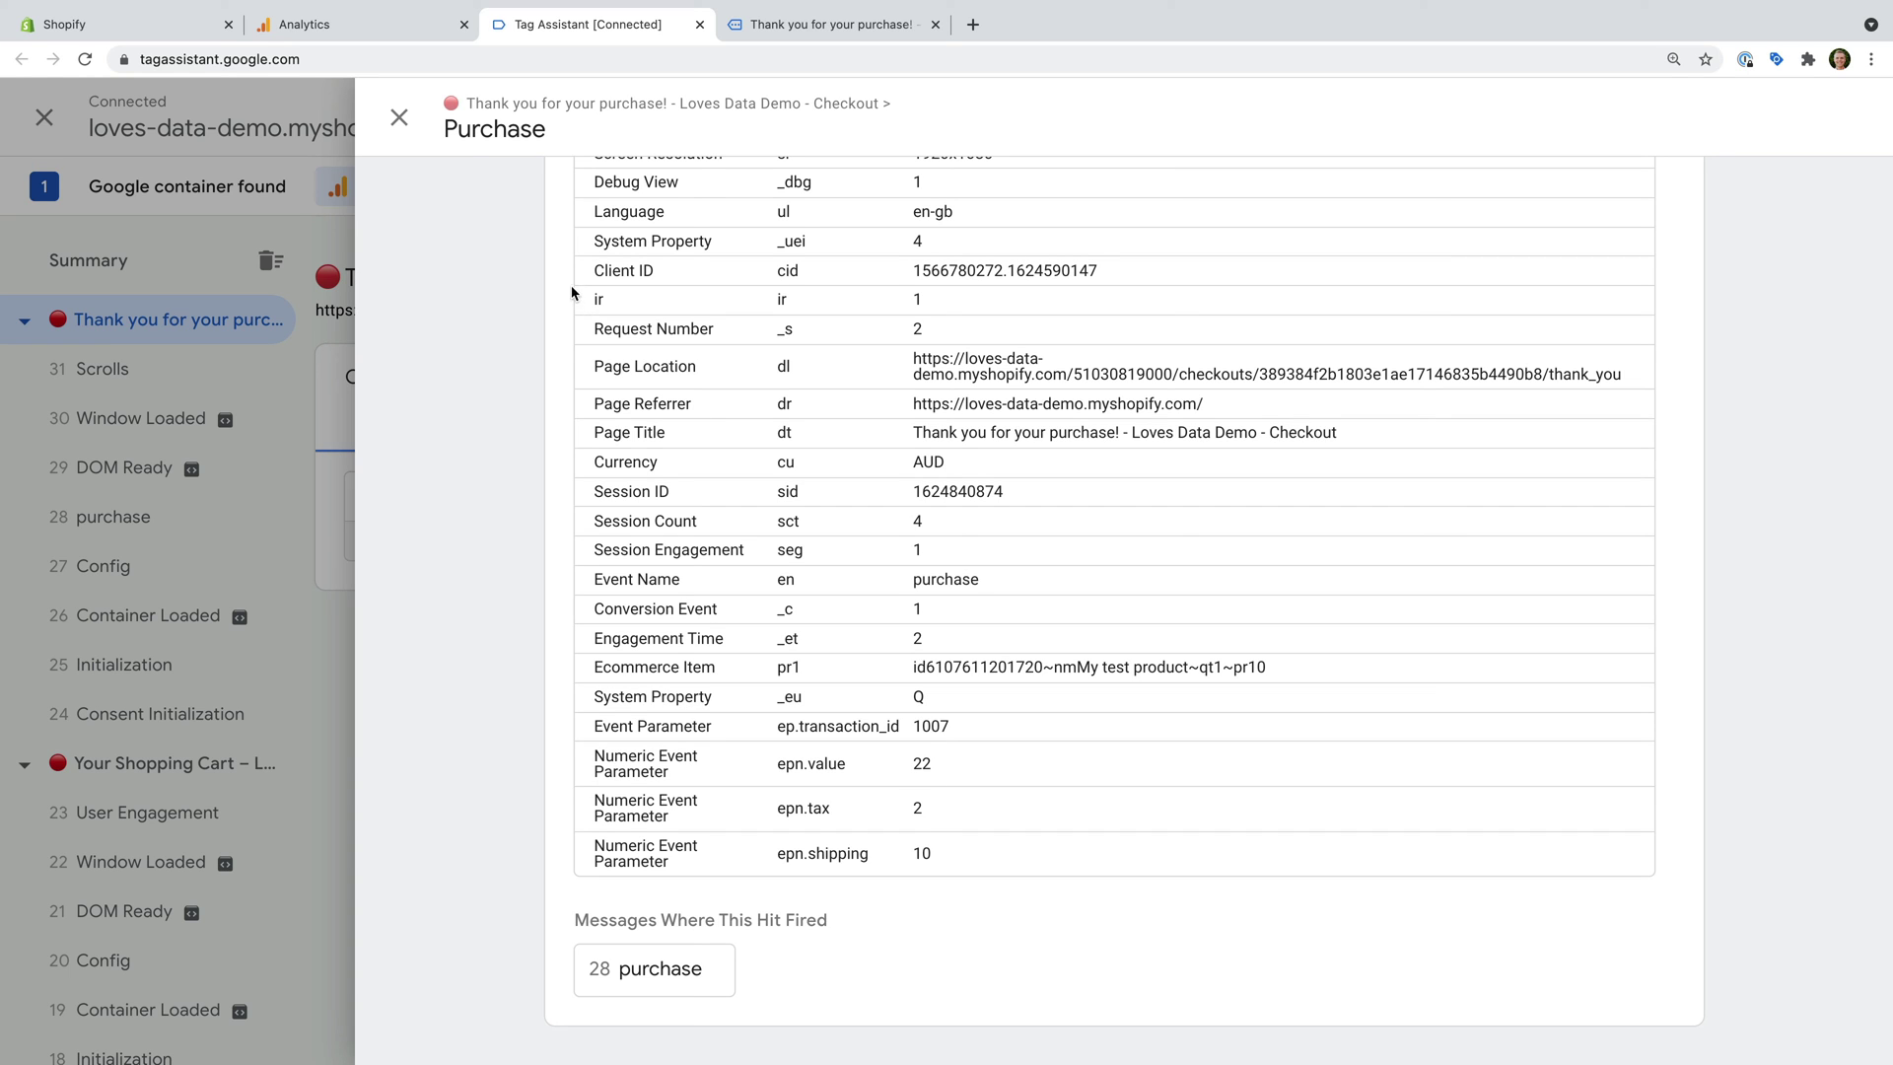
pyautogui.click(404, 32)
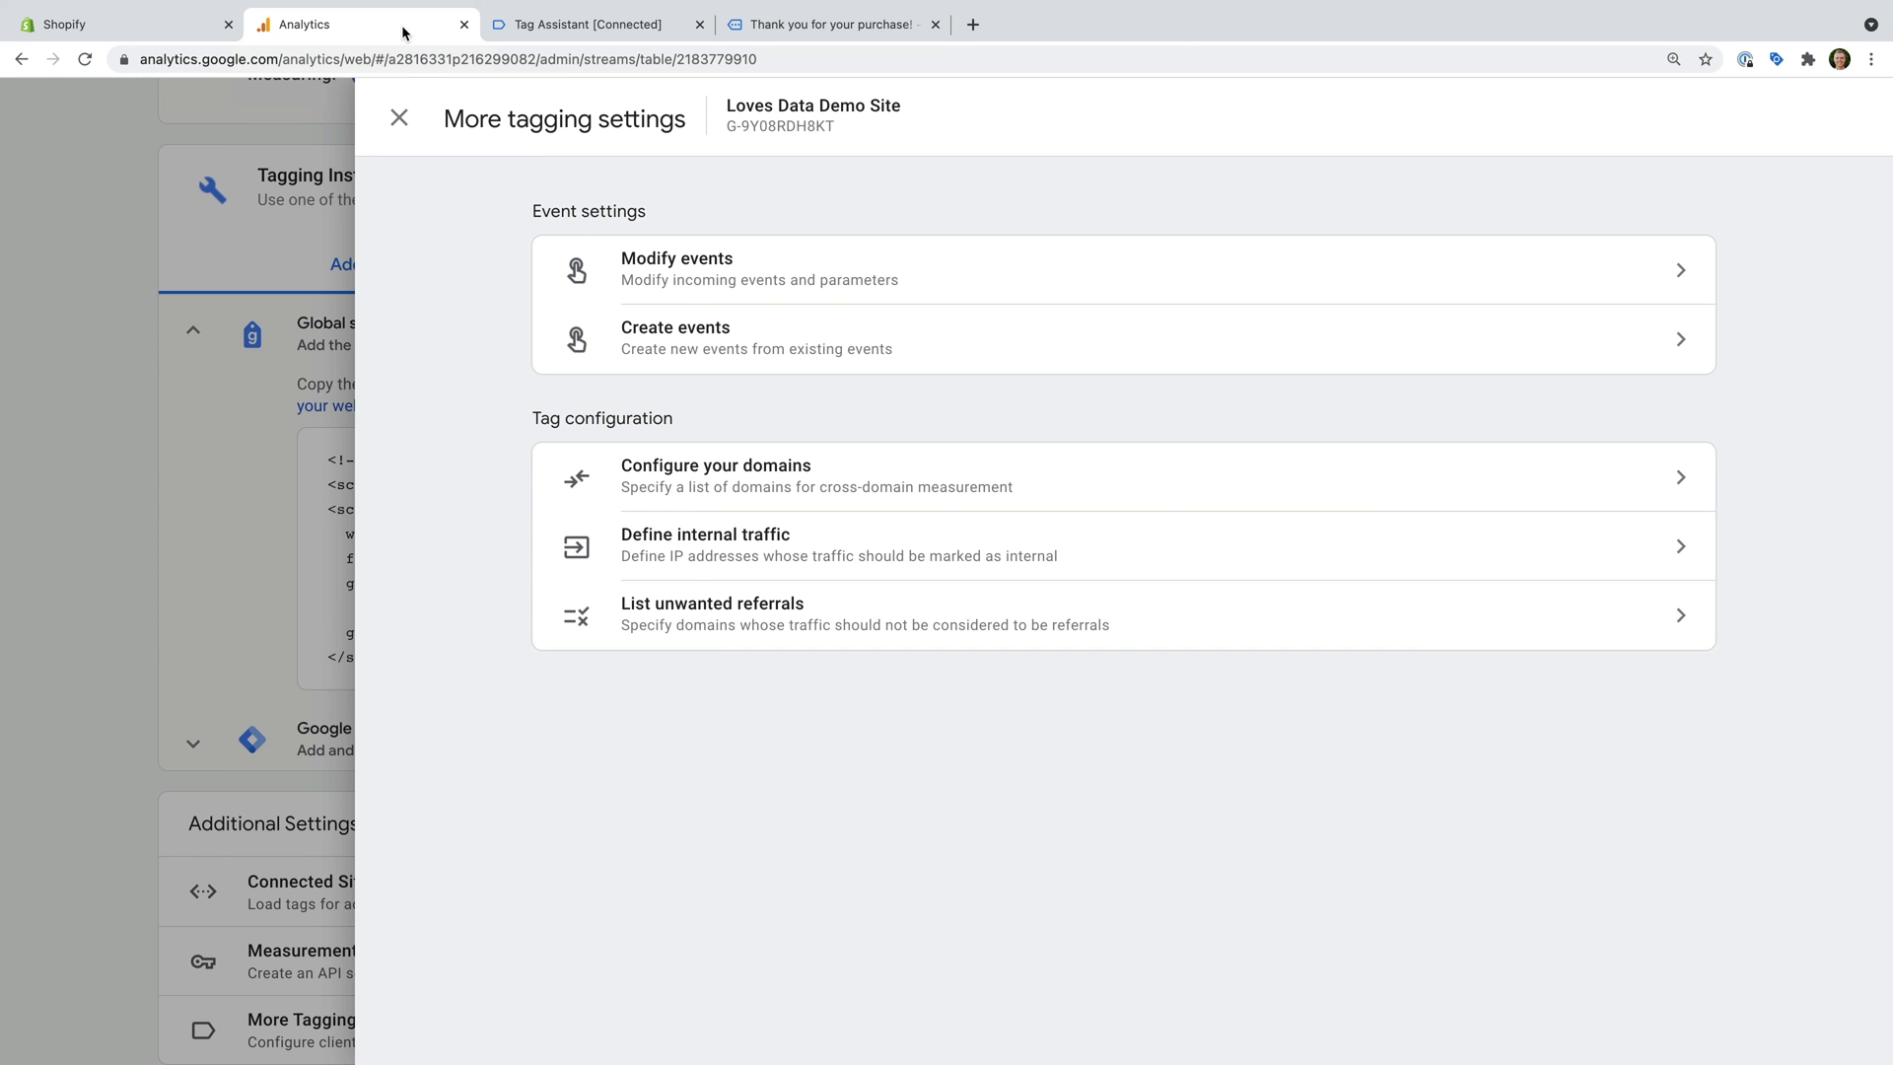
# Step: Close the tagging settings and data stream panels, then open the purchase event in DebugView
pyautogui.click(399, 116)
pyautogui.click(172, 281)
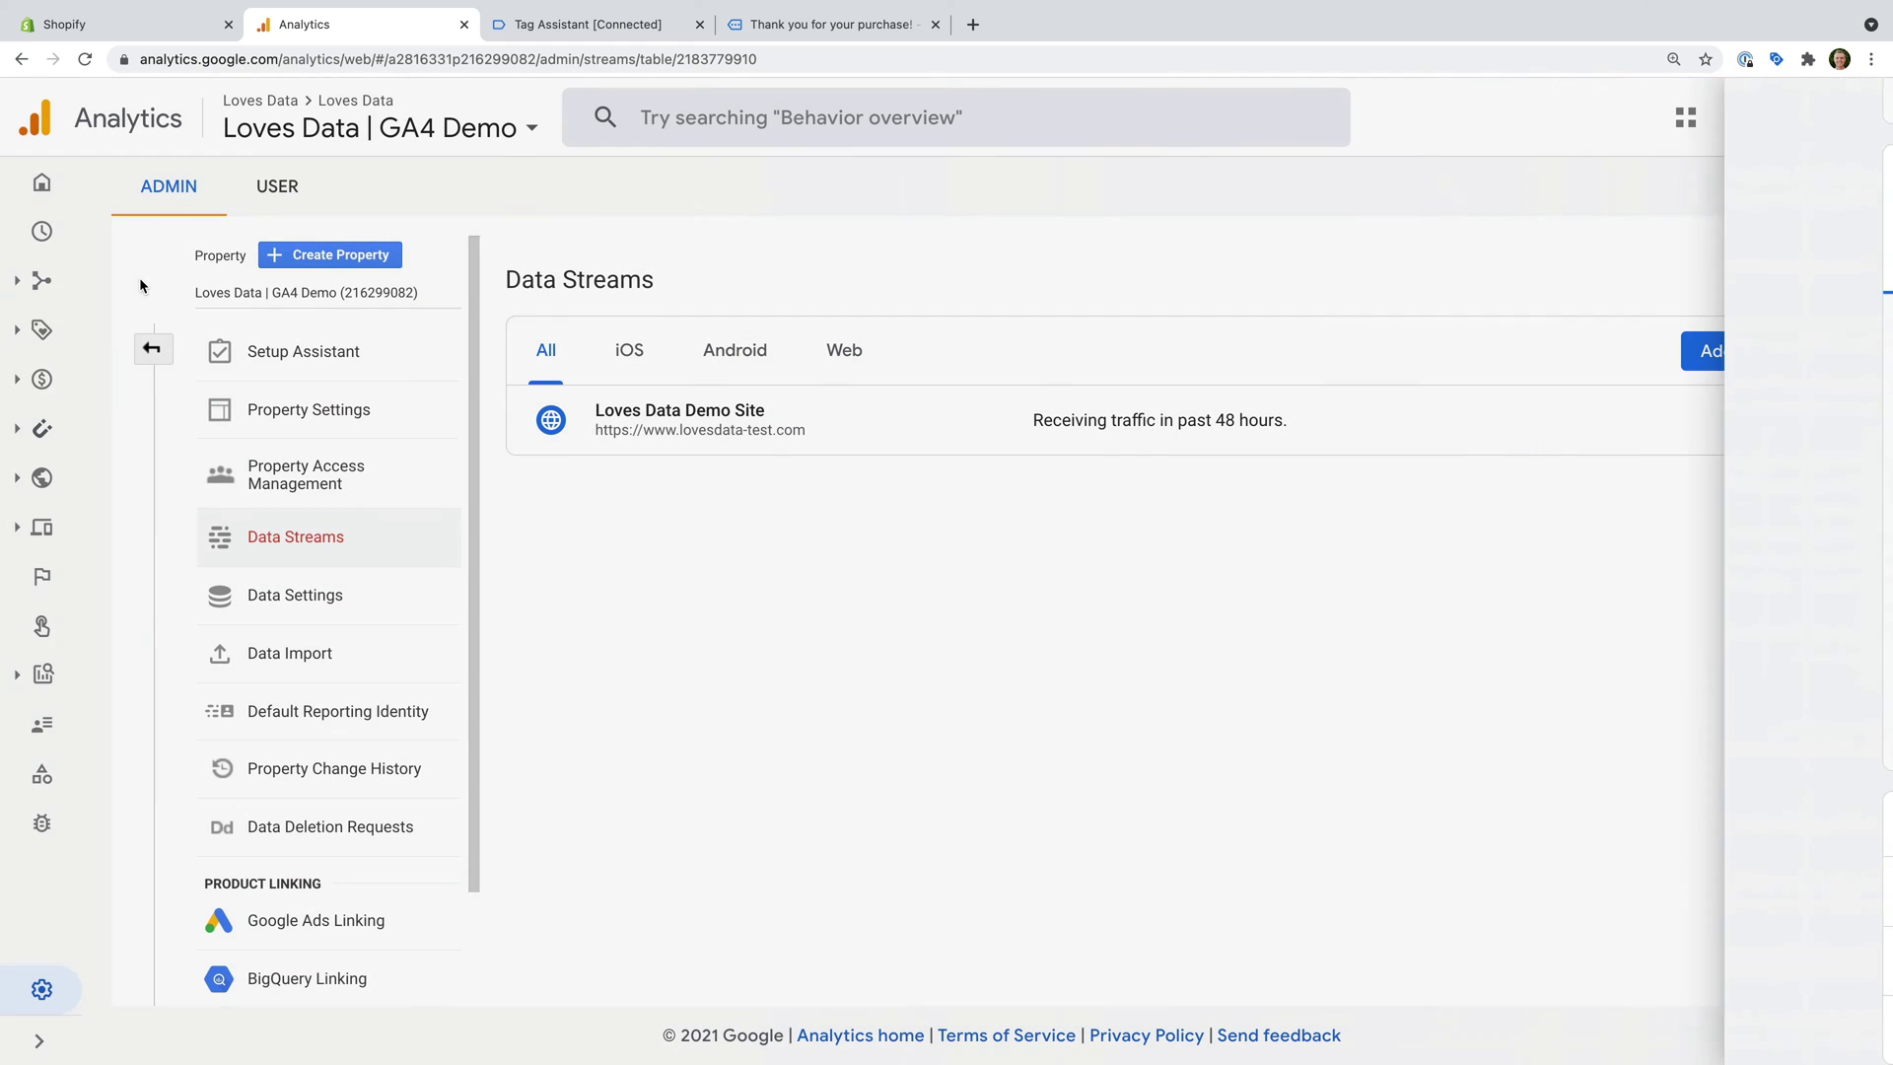
pyautogui.click(43, 822)
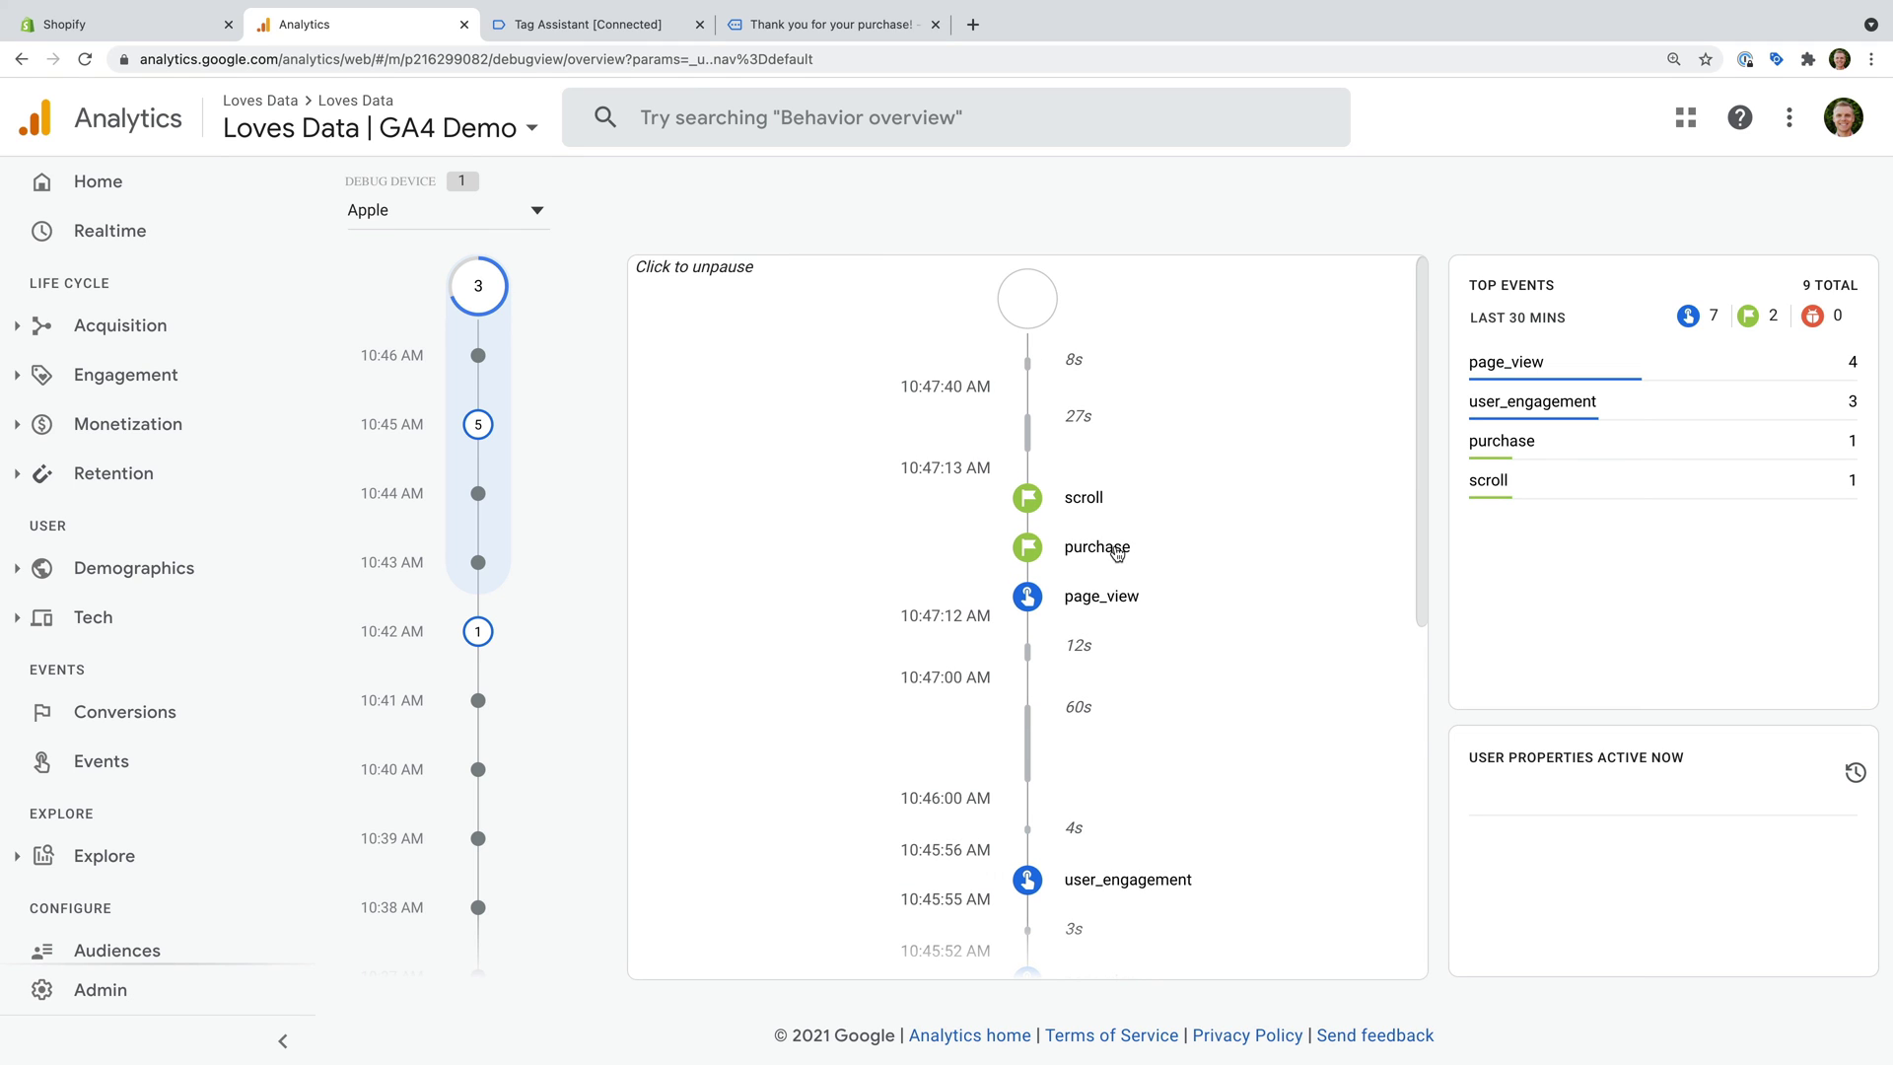
pyautogui.click(1116, 552)
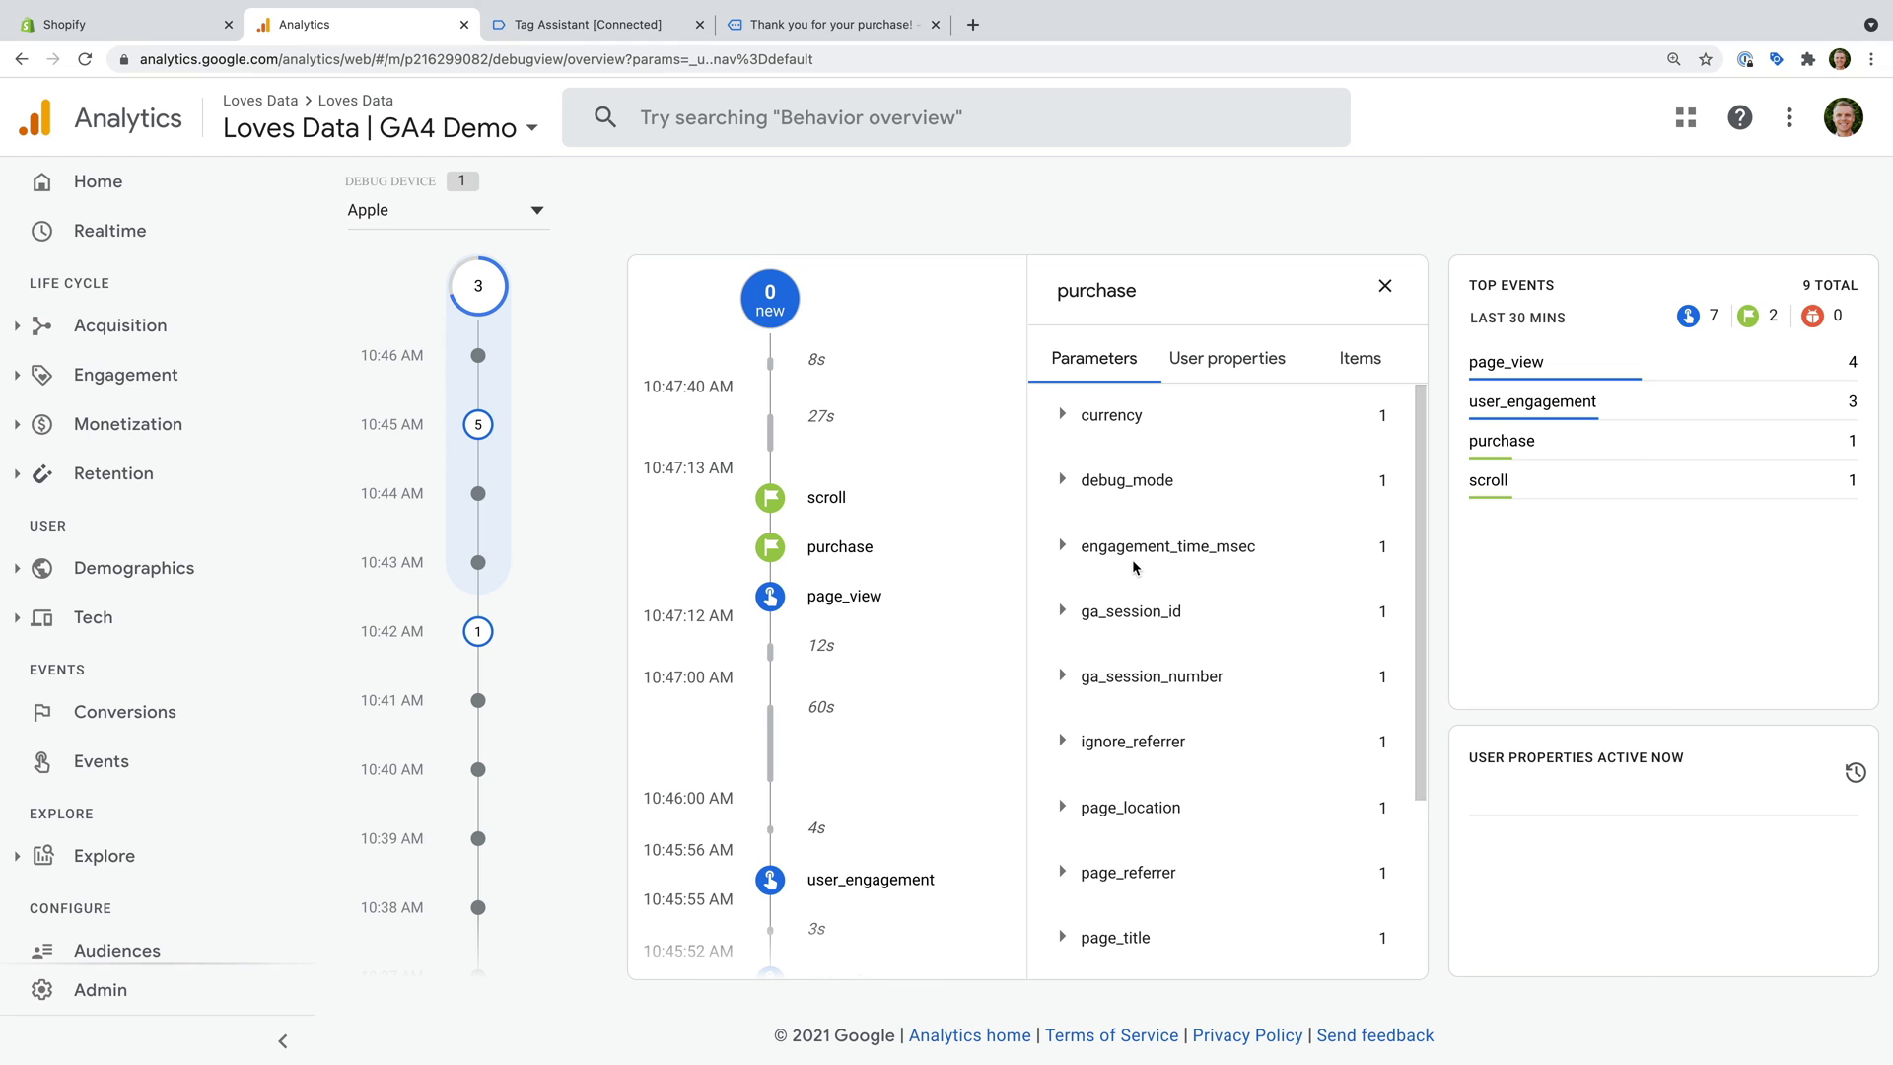
pyautogui.scroll(-3, 1113, 546)
# Step: Inspect the purchase parameters: shipping 10, tax 2, transaction ID 1007, and the My test product item
pyautogui.click(1113, 750)
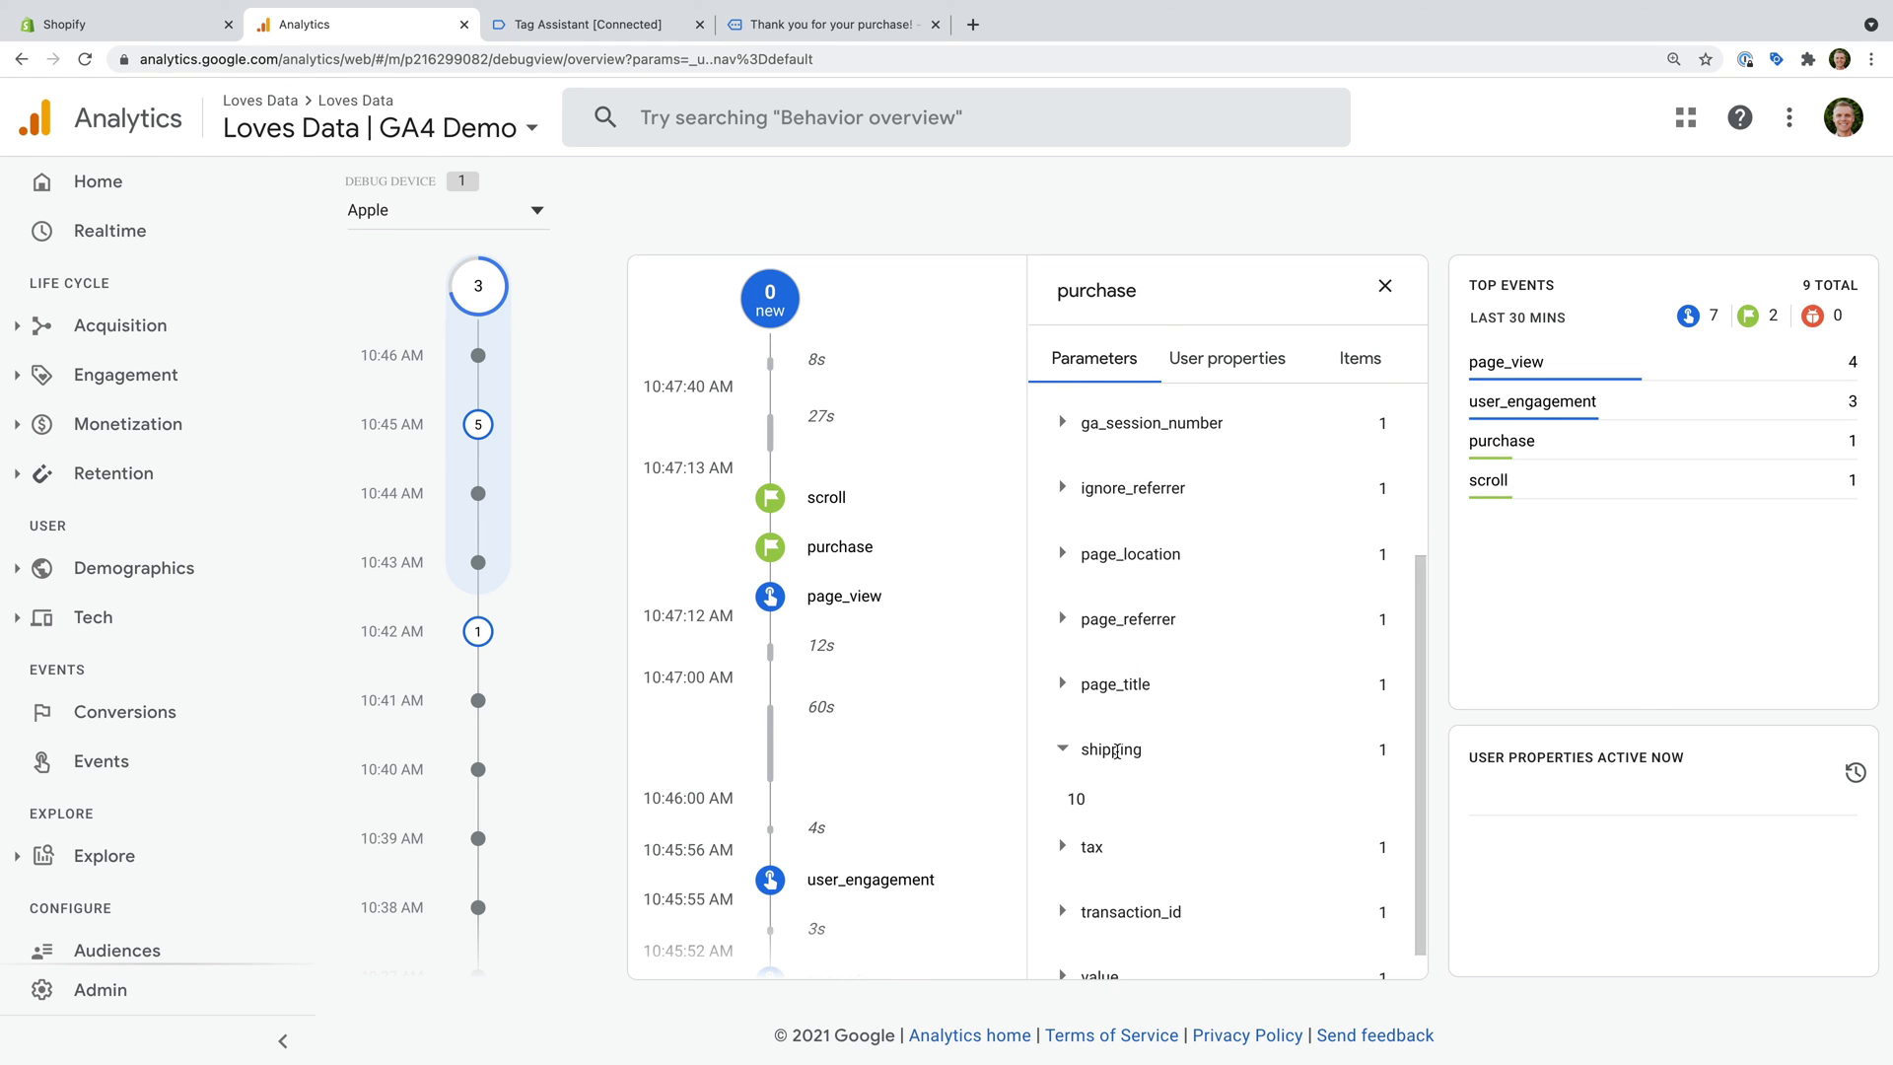
pyautogui.click(1094, 848)
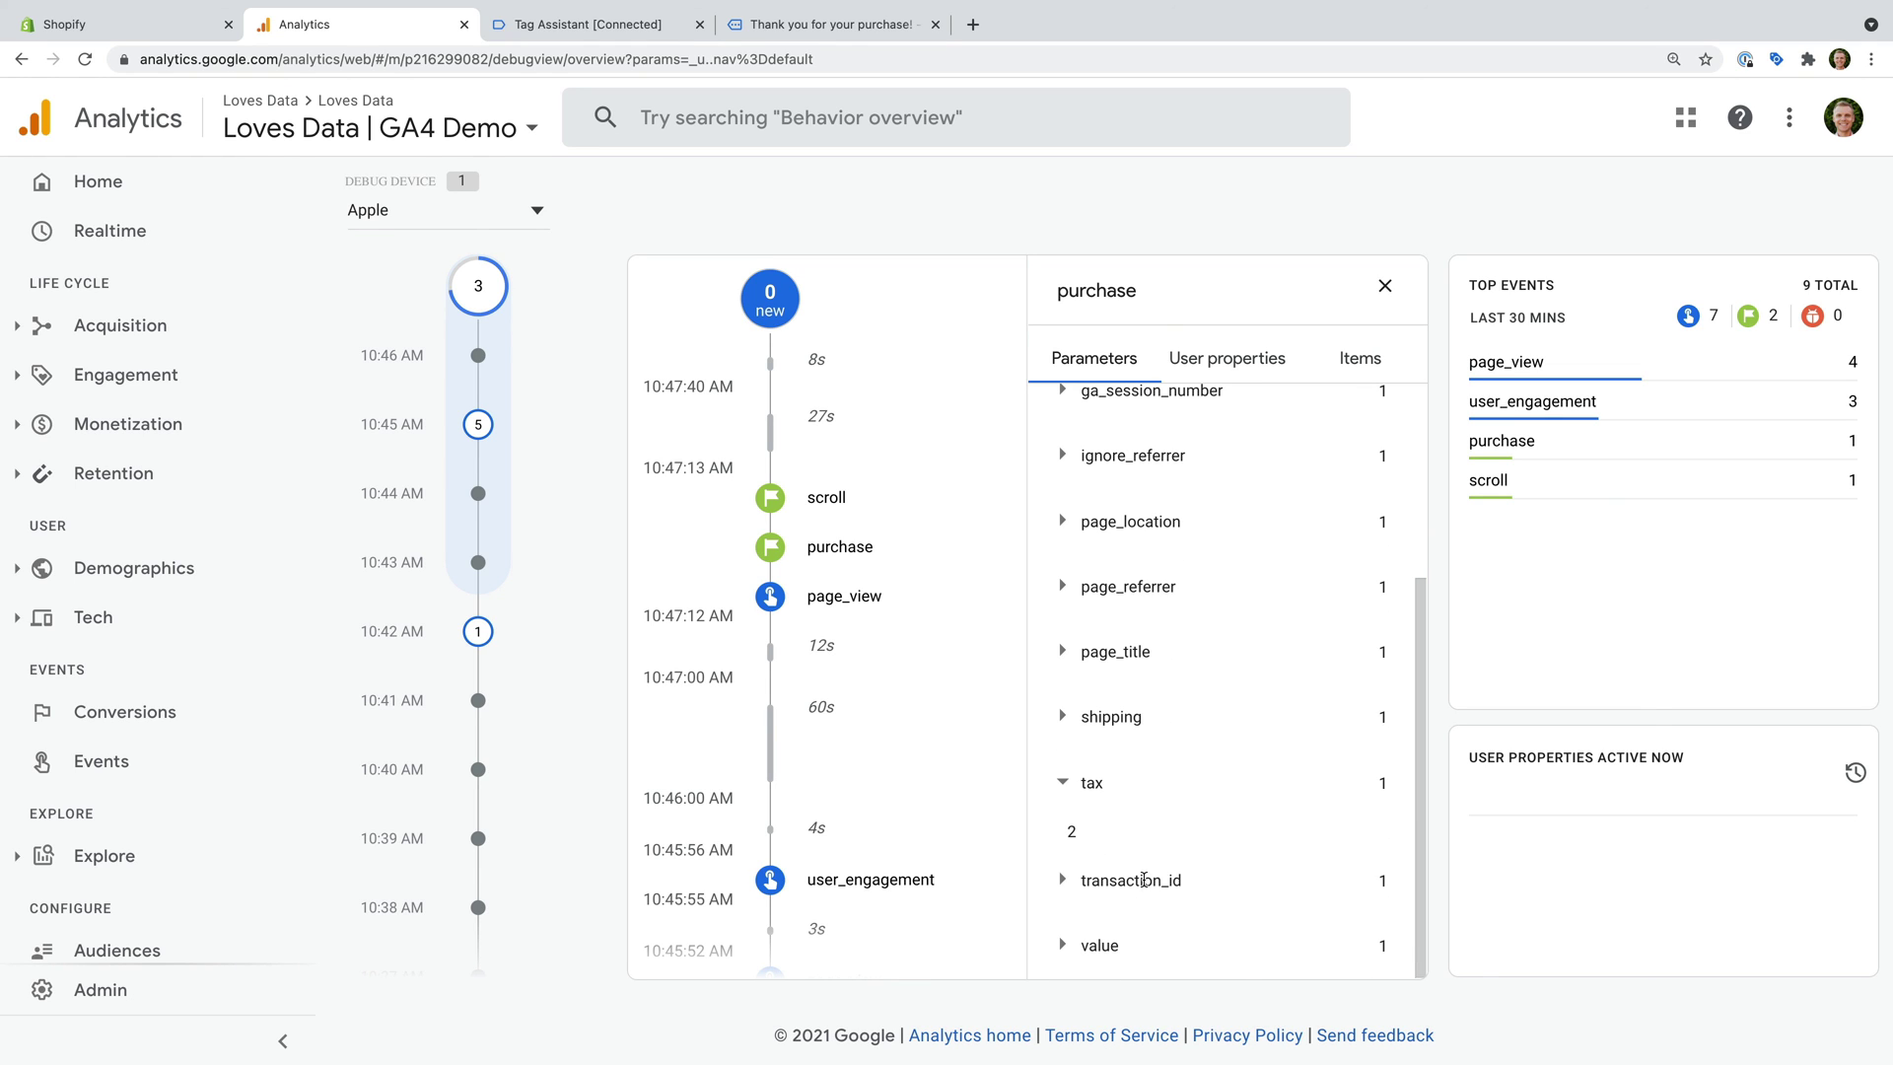
pyautogui.click(1147, 882)
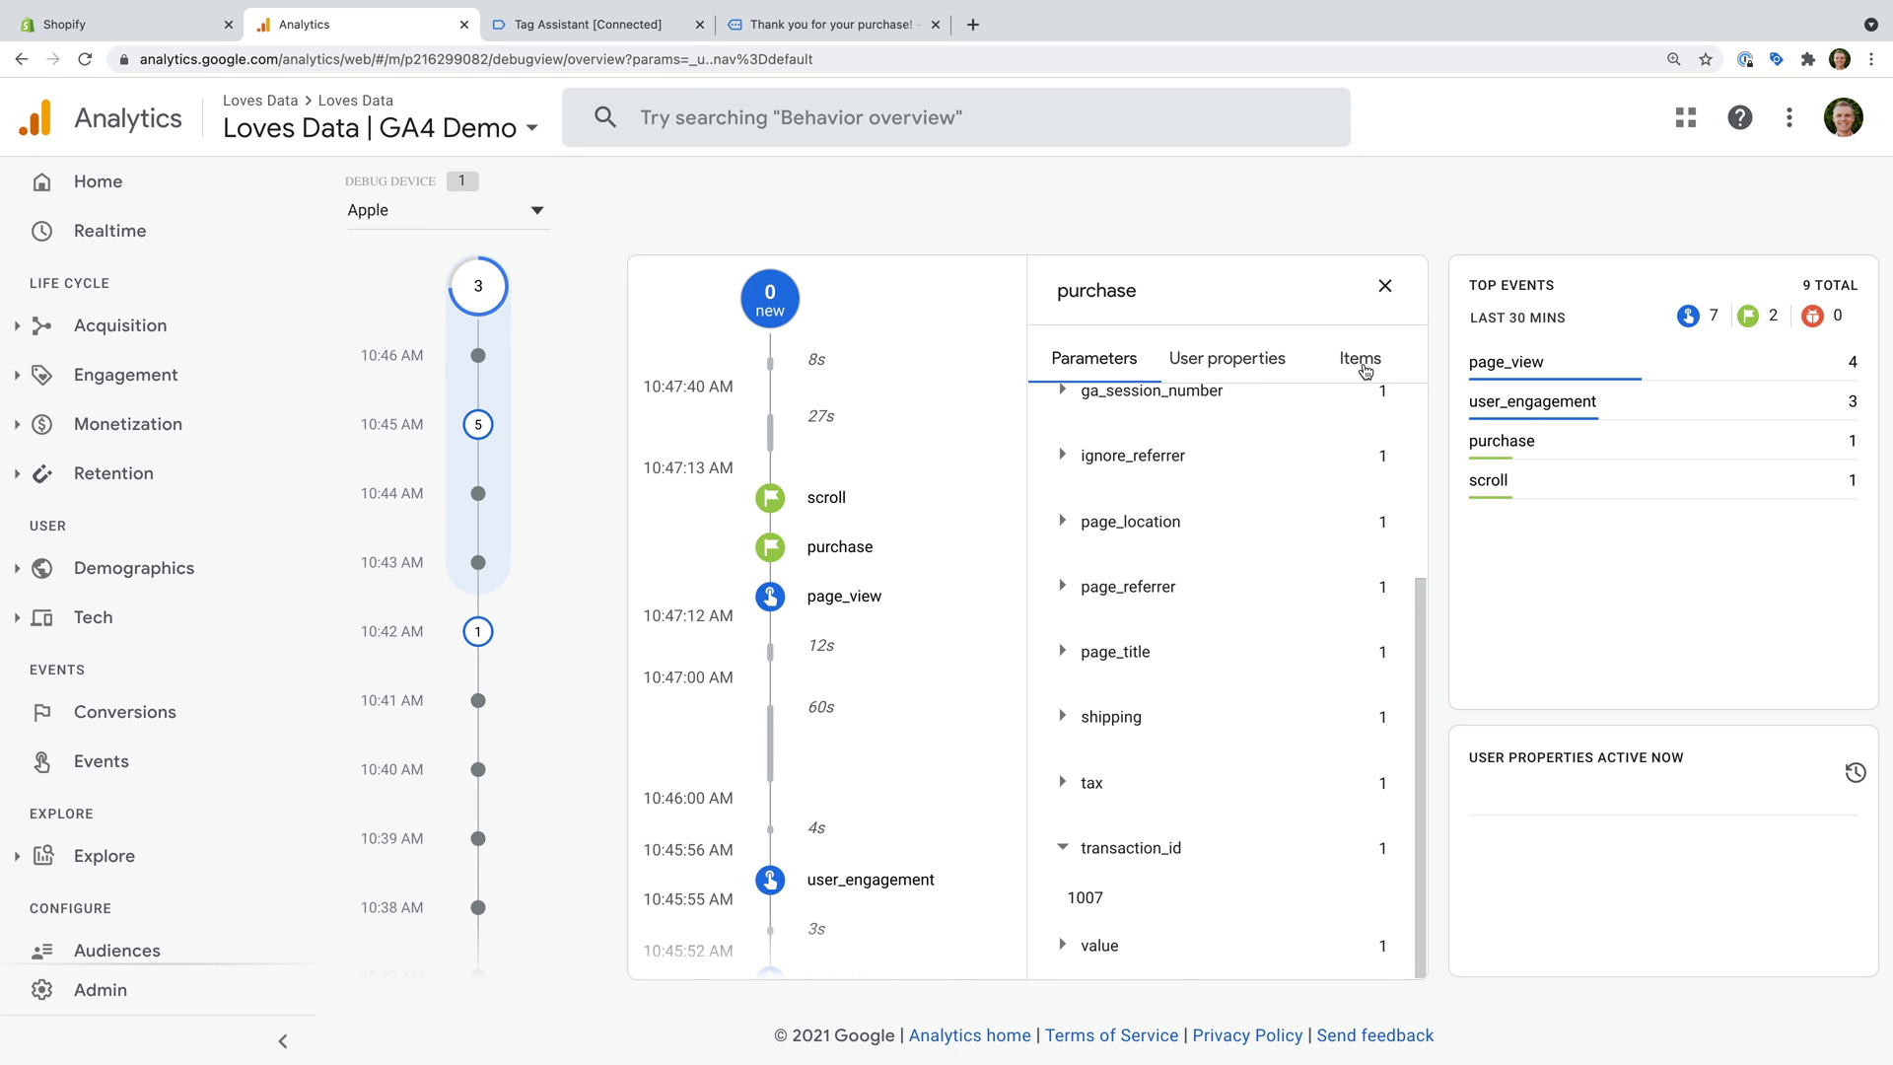
pyautogui.click(1360, 359)
pyautogui.click(1155, 415)
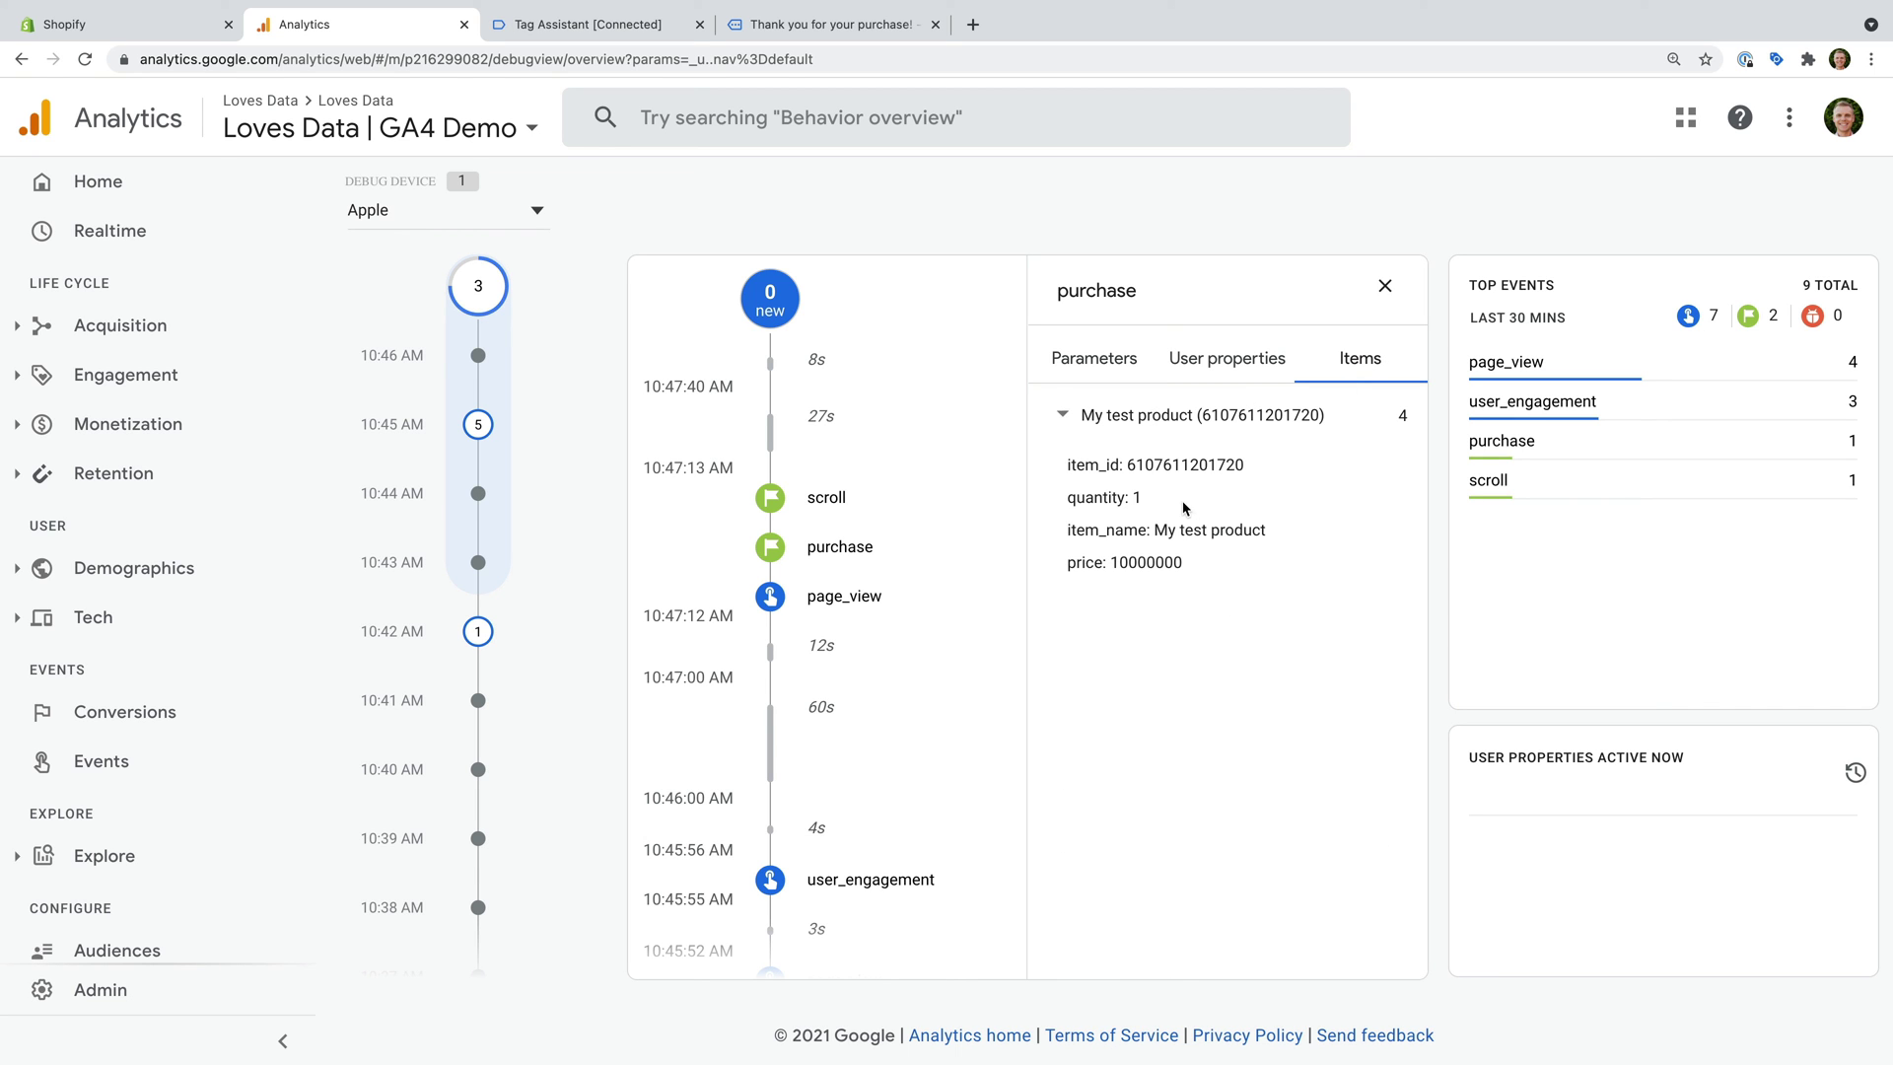